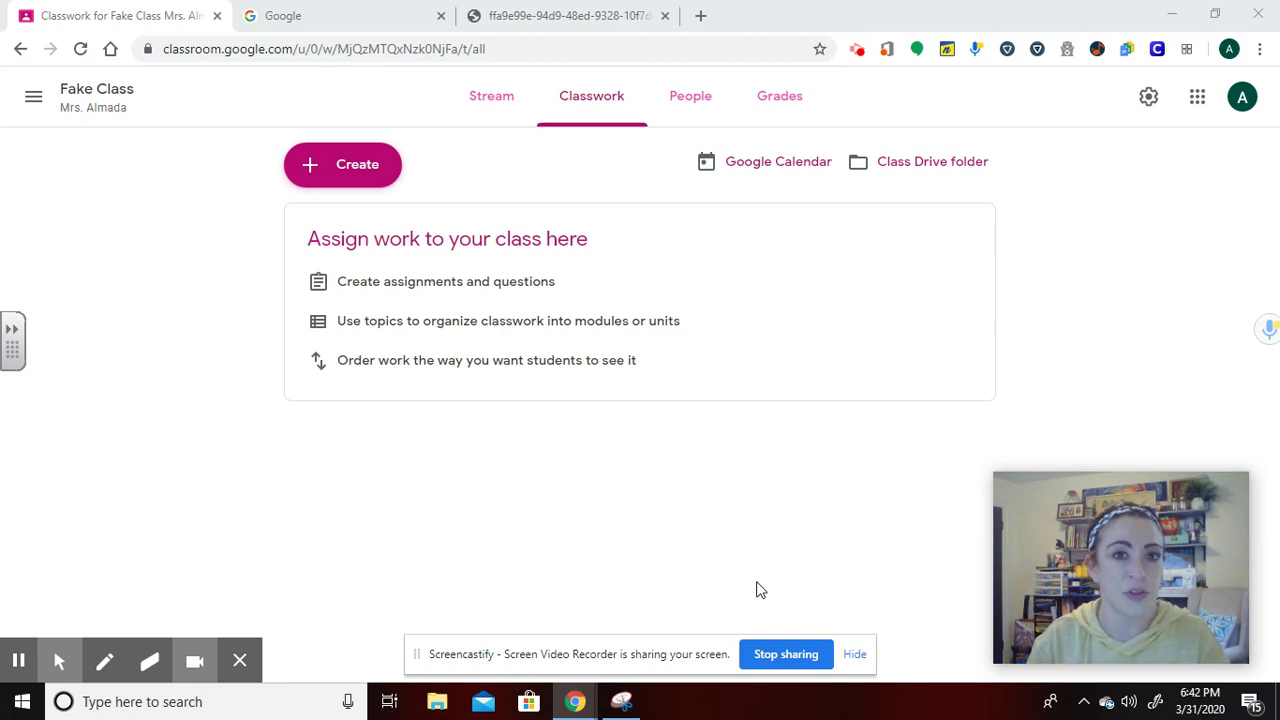
# Search Google for "google docs" and open the personal Google Docs home page.
pyautogui.click(308, 18)
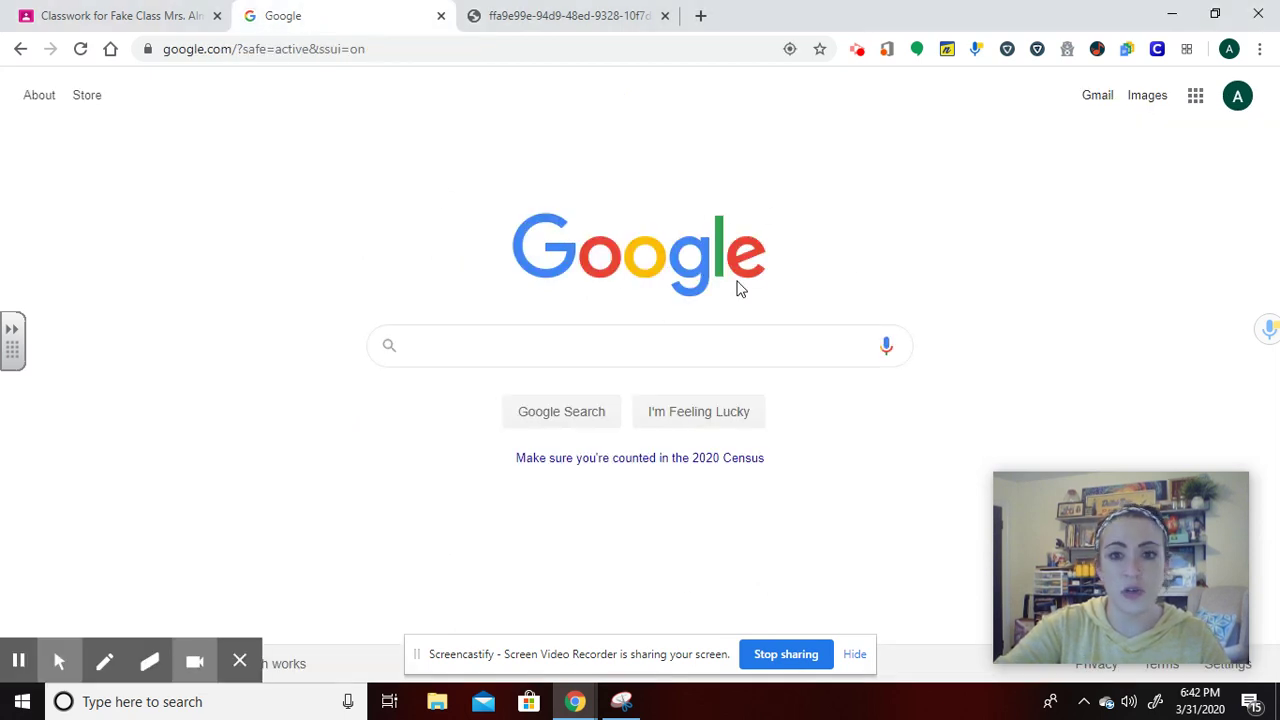
pyautogui.click(1201, 104)
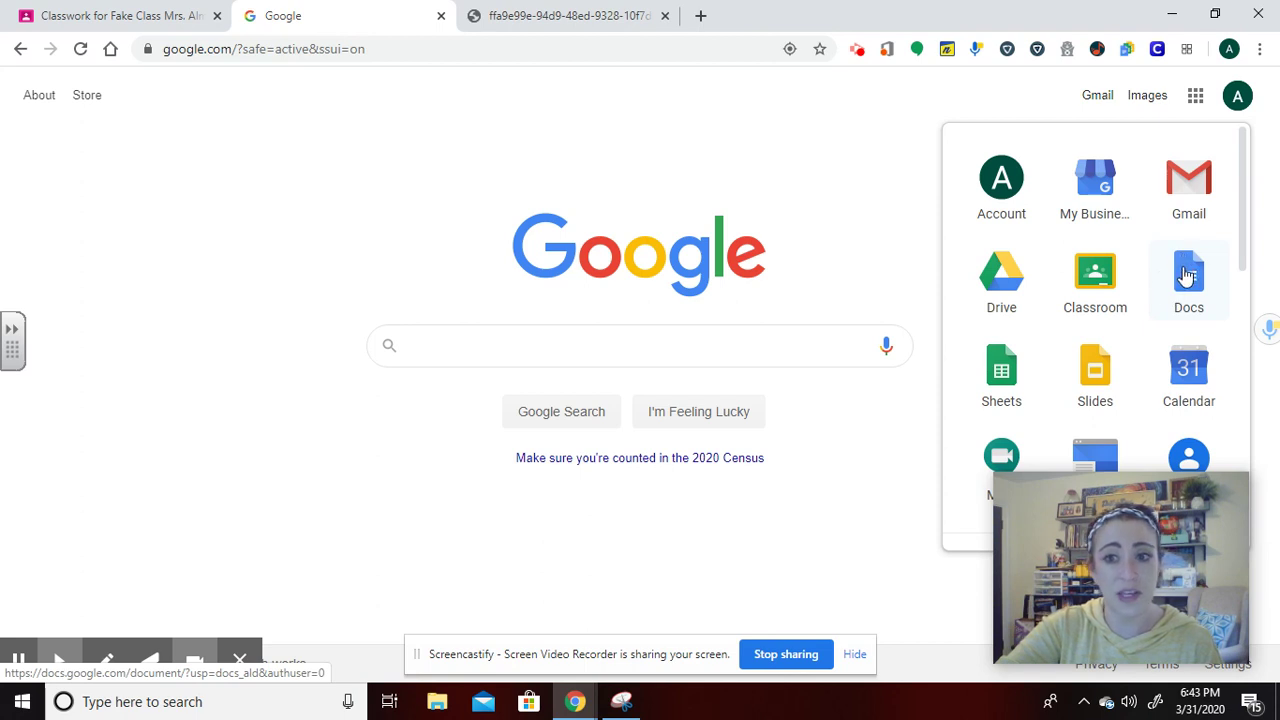
pyautogui.click(683, 340)
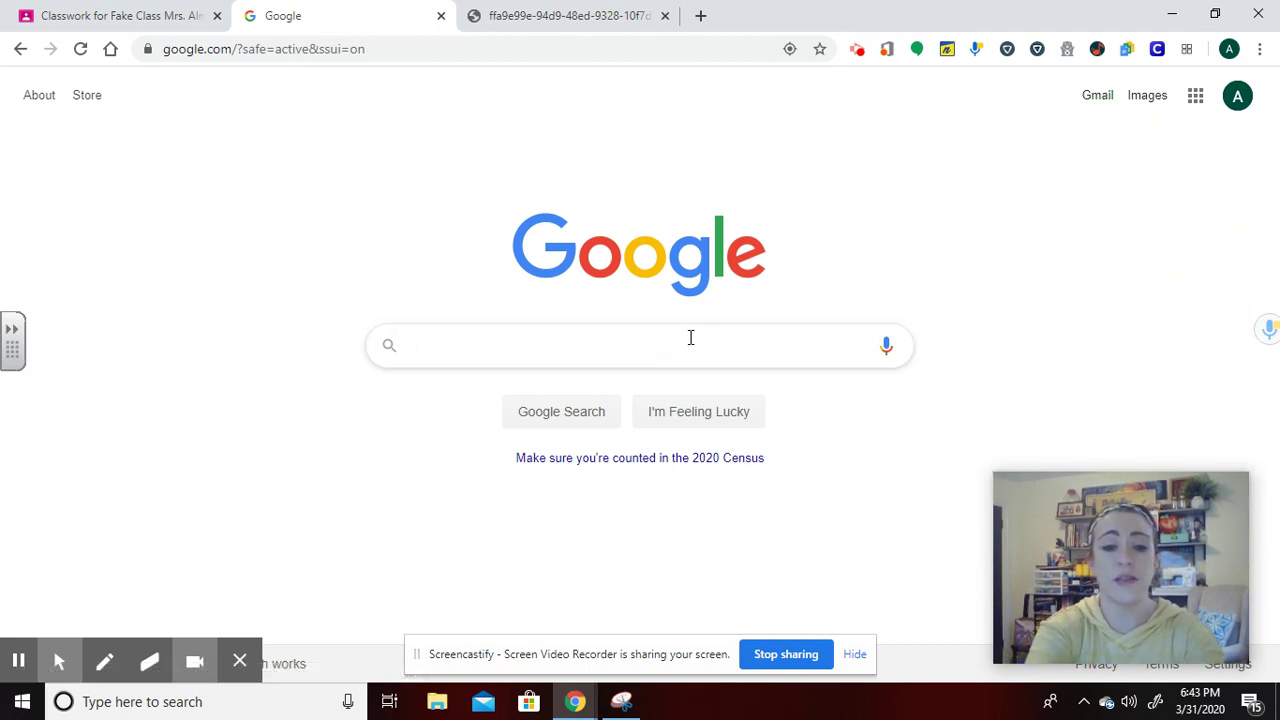
pyautogui.write('google docs')
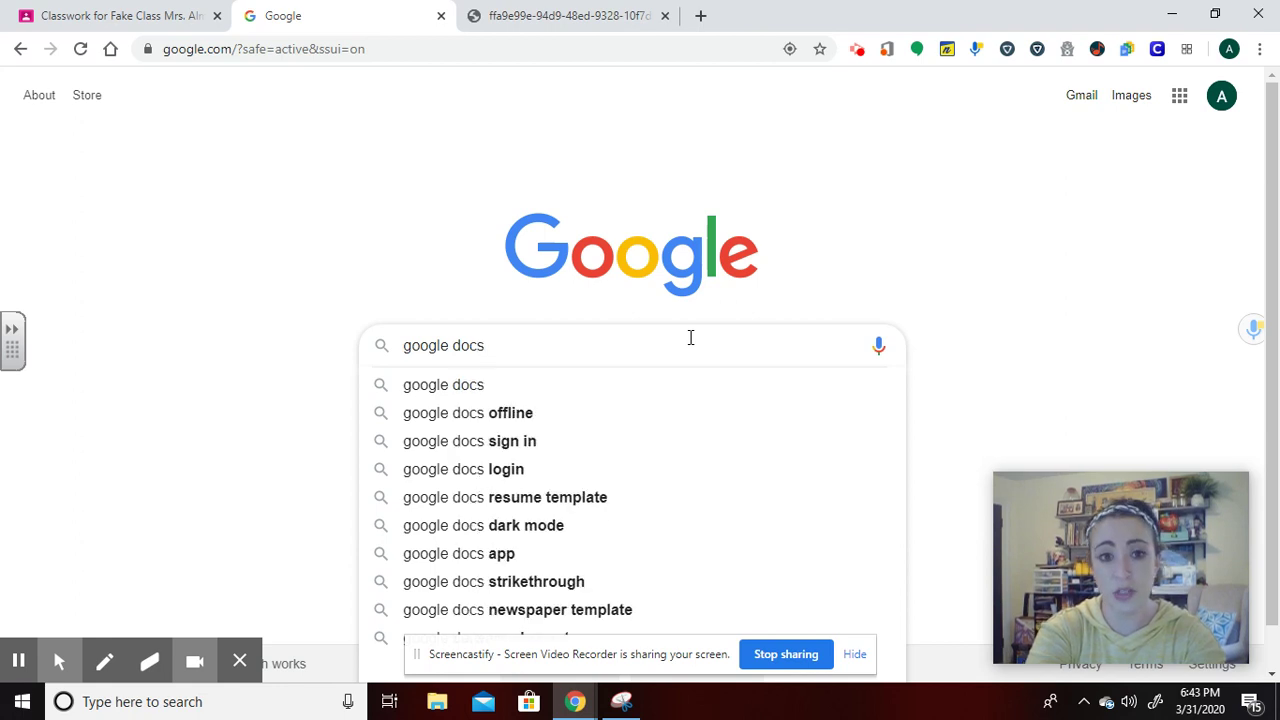
pyautogui.press('Return')
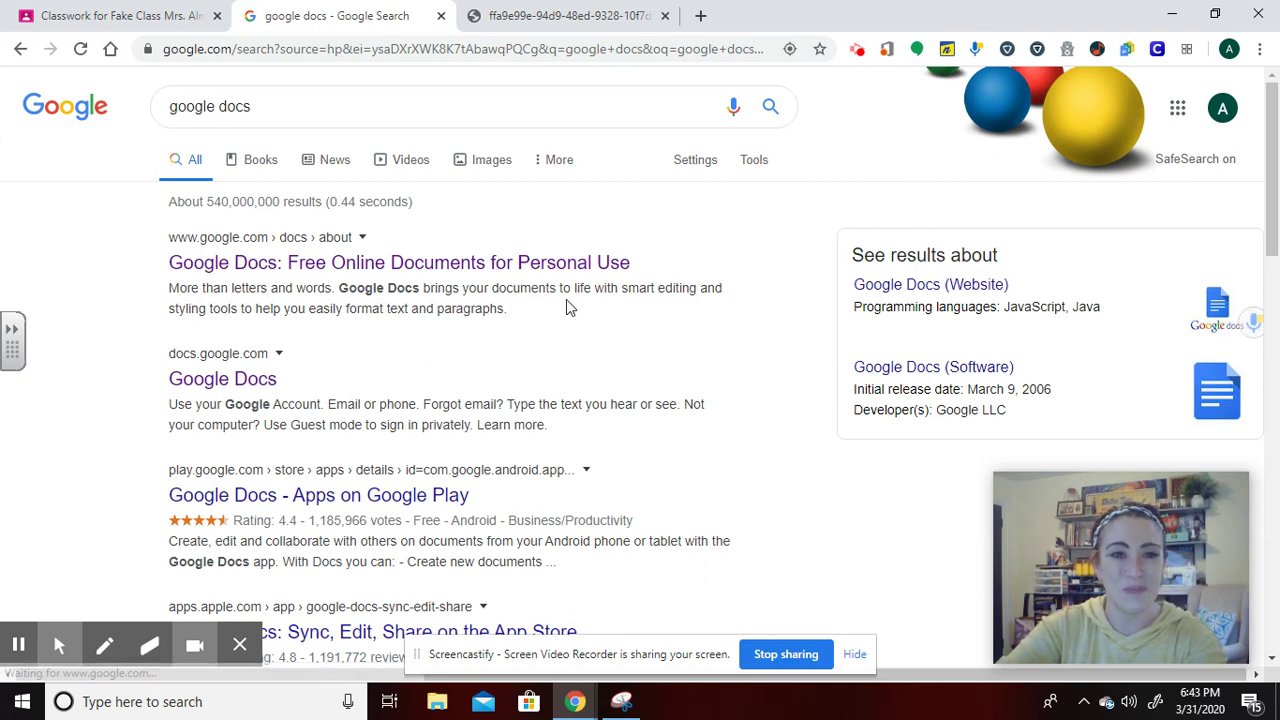
pyautogui.click(458, 266)
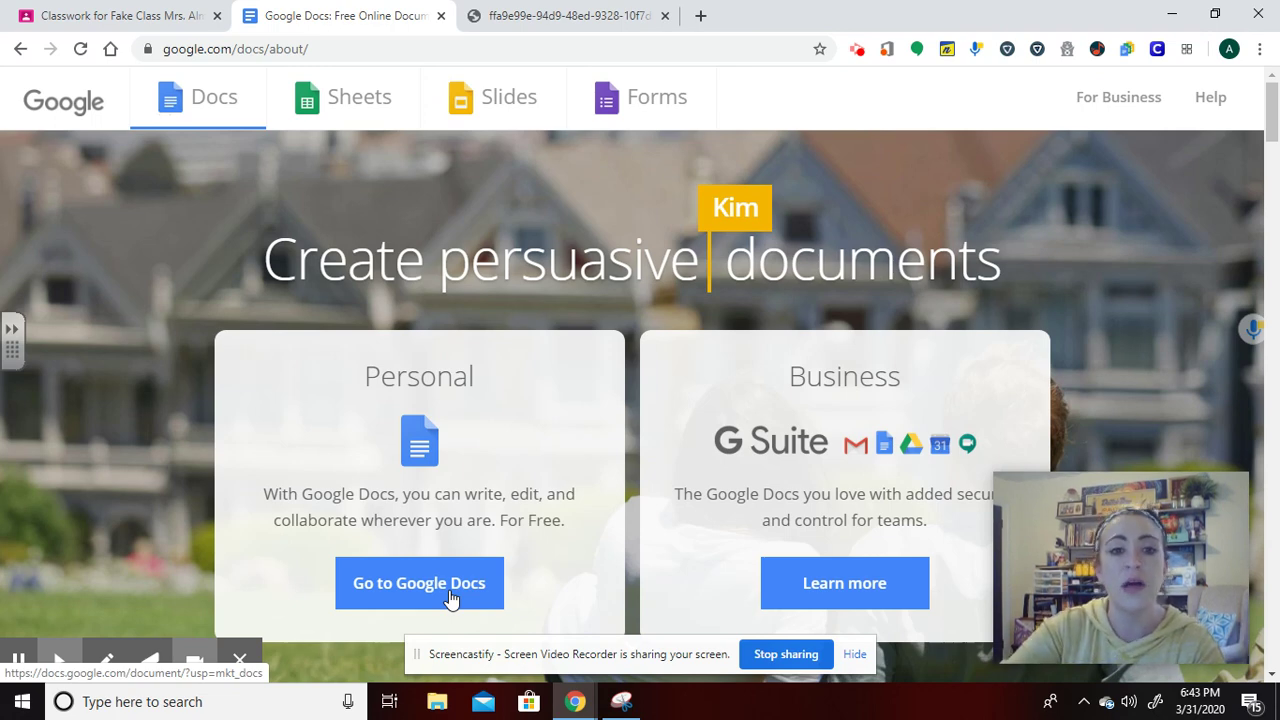
pyautogui.click(447, 595)
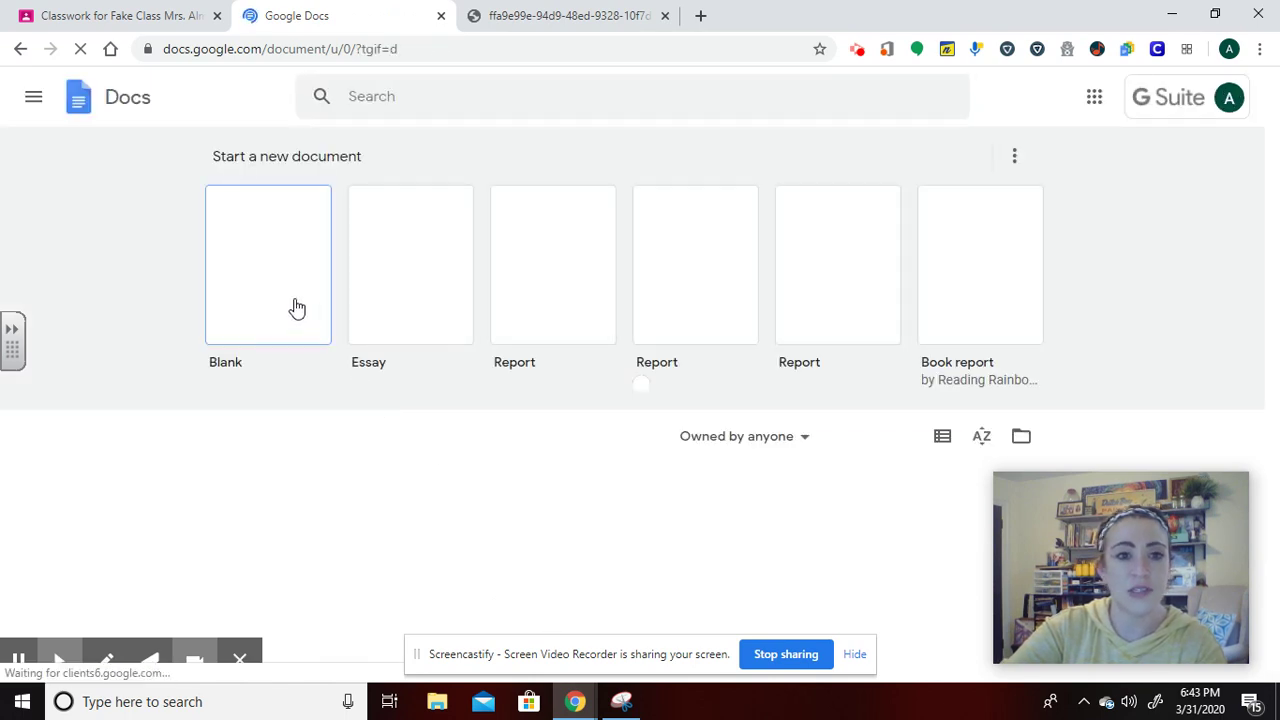
# Create a blank document and title it "Sample Response Questions".
pyautogui.click(297, 308)
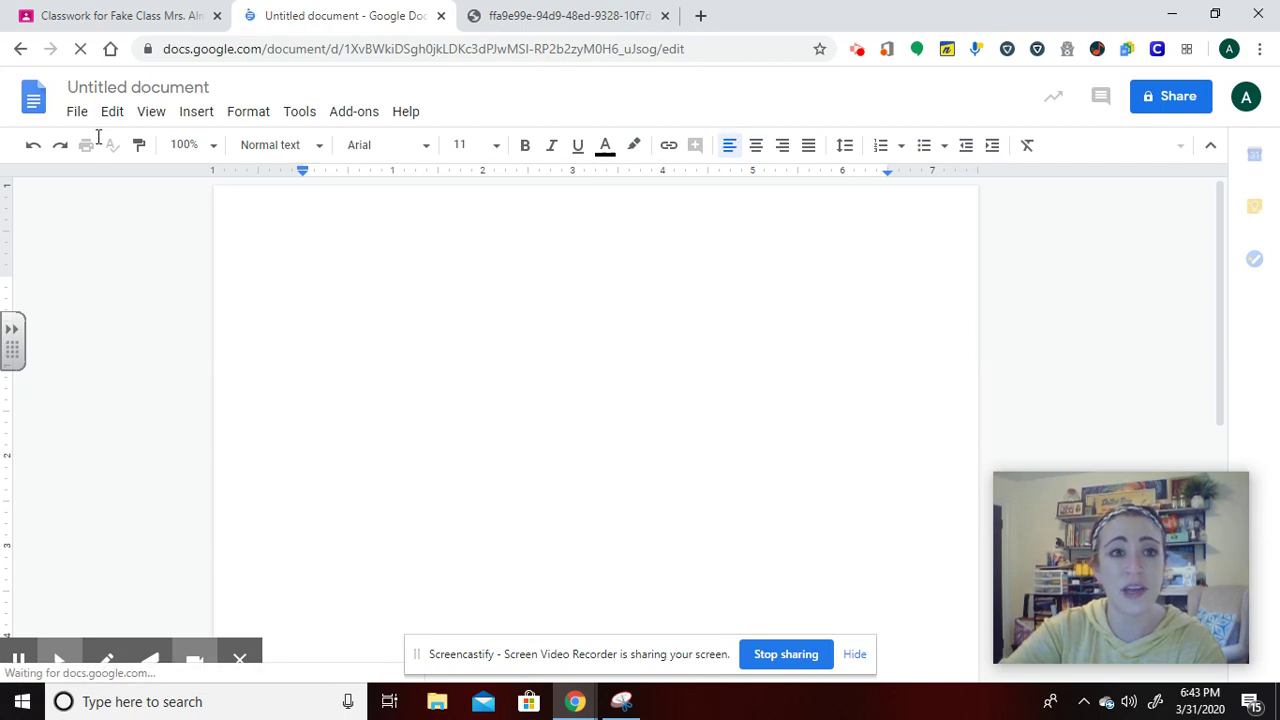
pyautogui.click(210, 87)
pyautogui.press('BackSpace')
pyautogui.write('Samp')
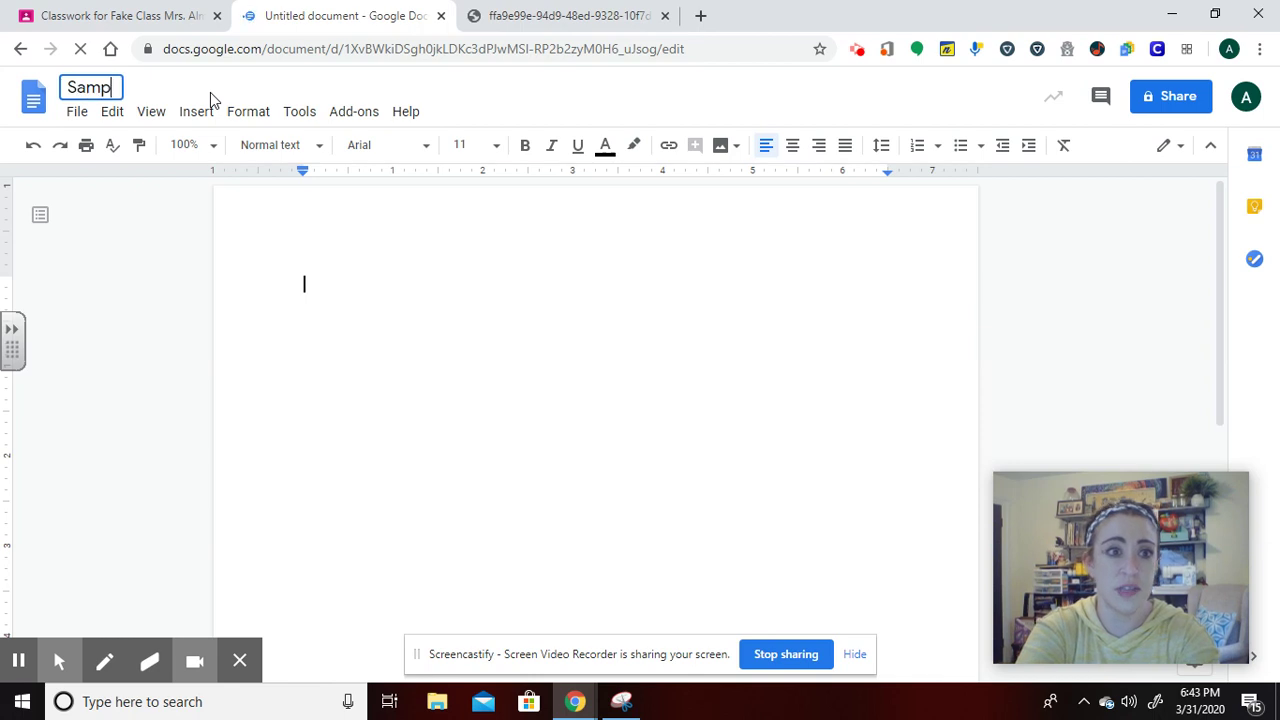
pyautogui.write('le Response G')
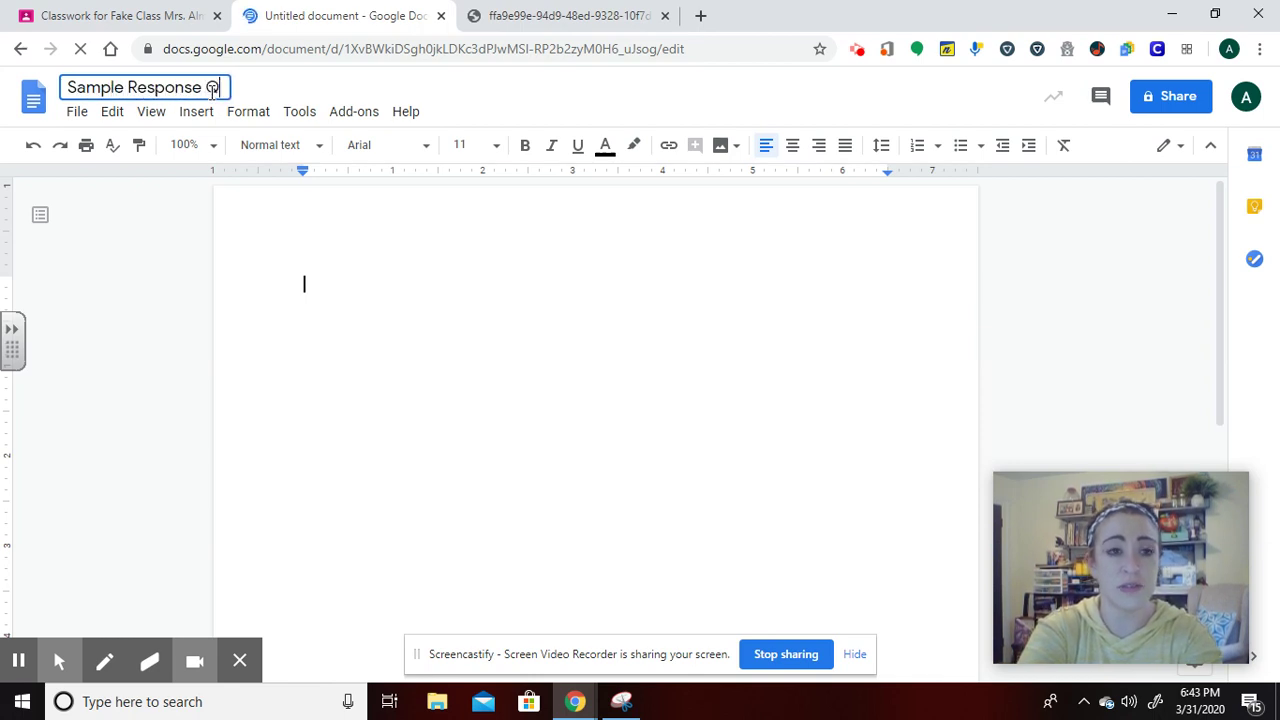
pyautogui.write('uestions')
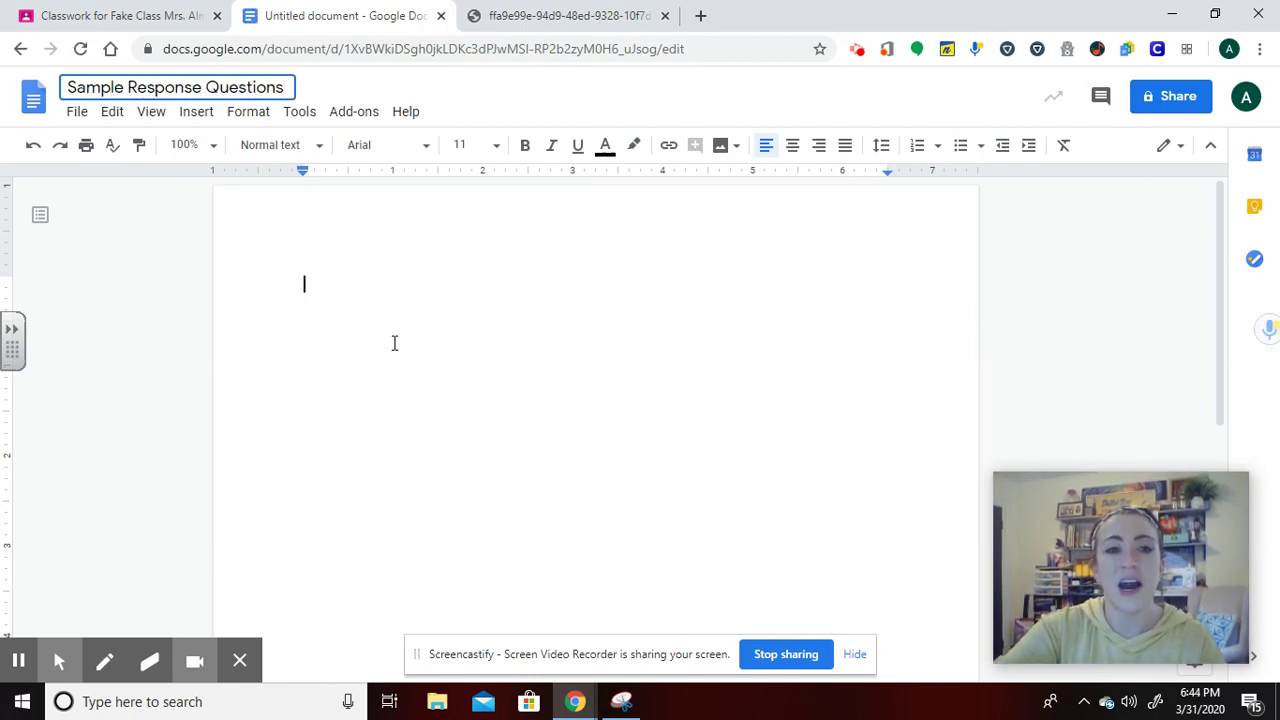
pyautogui.click(383, 331)
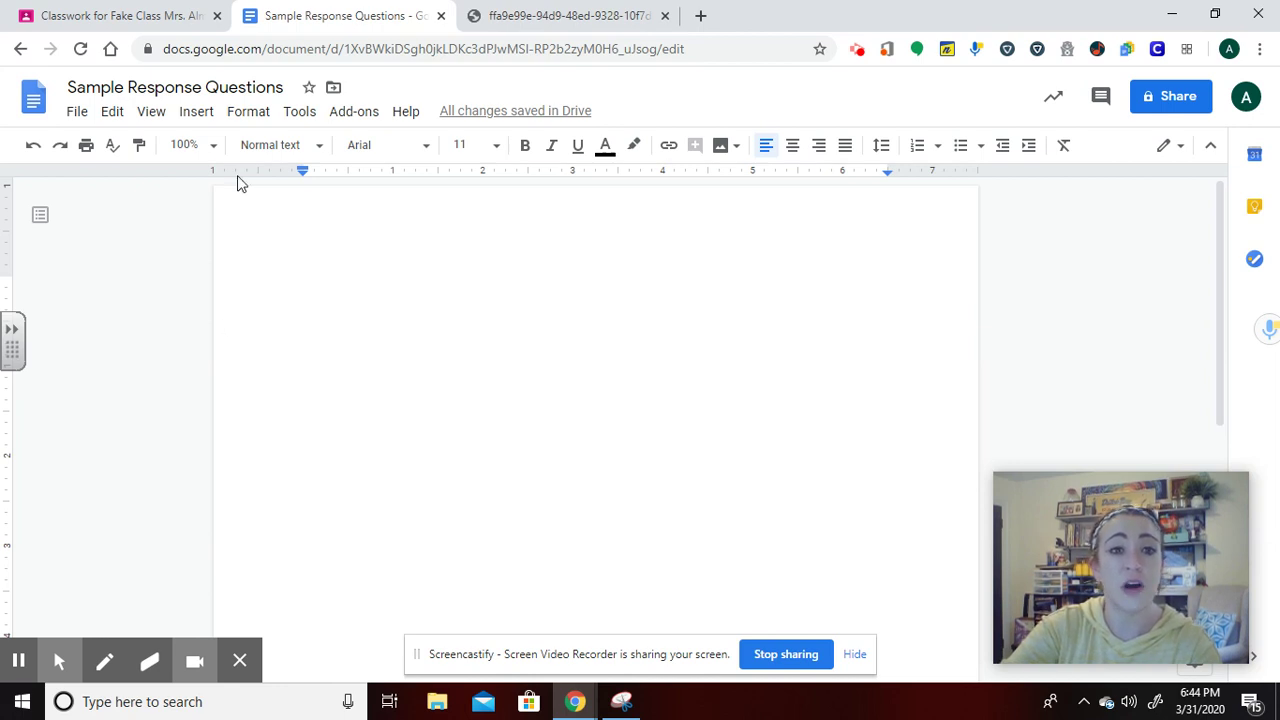
# Insert a table with two columns and one row, and enter "Name:" in its first cell.
pyautogui.click(194, 112)
pyautogui.moveTo(243, 184)
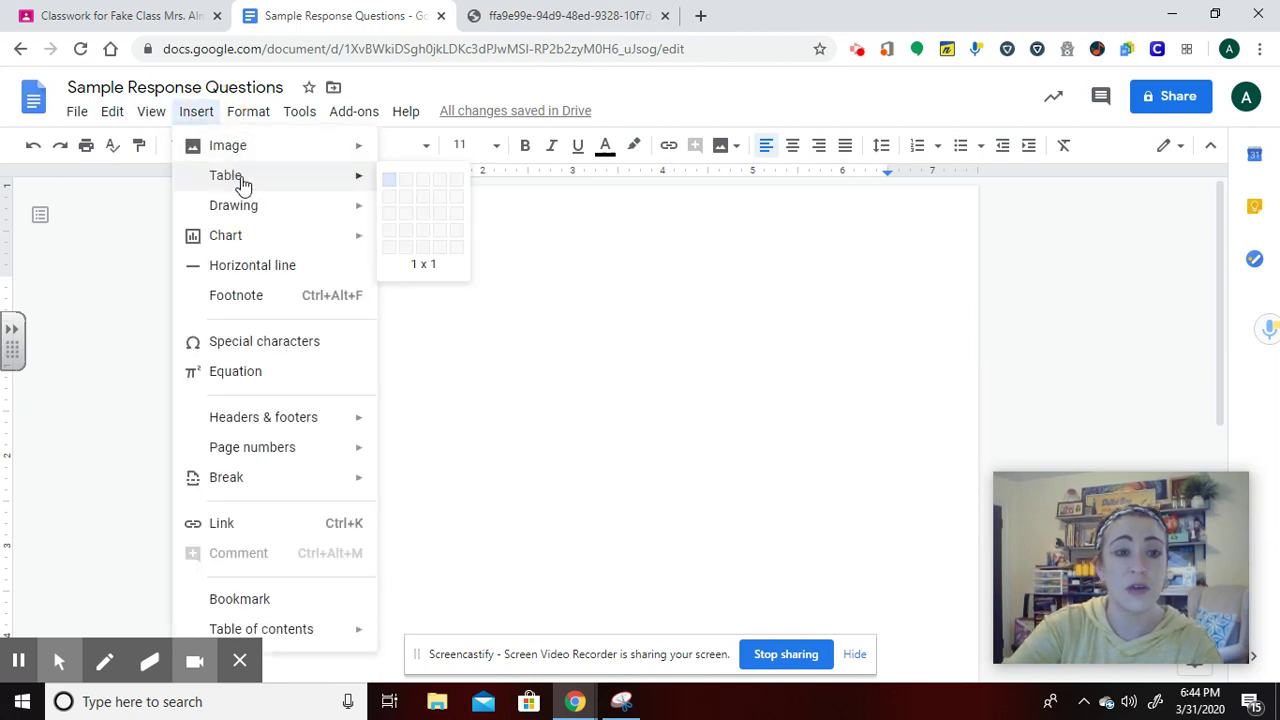
pyautogui.click(409, 187)
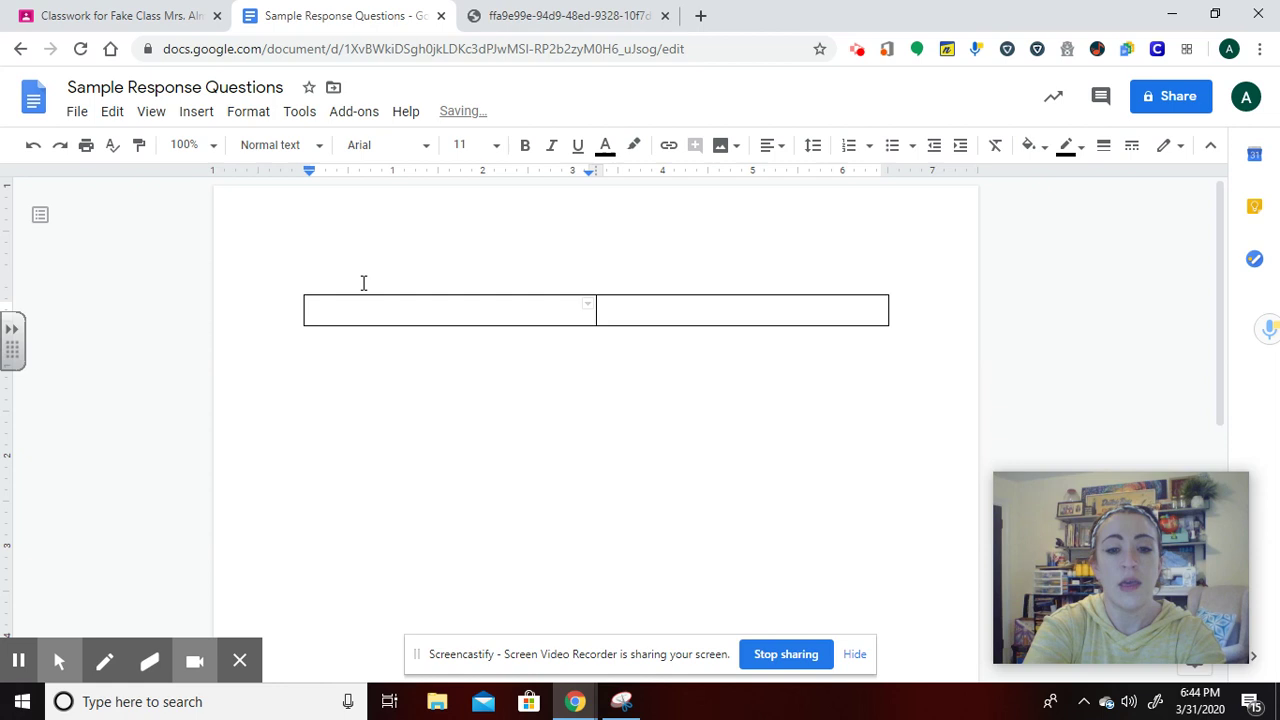
pyautogui.write('Name:')
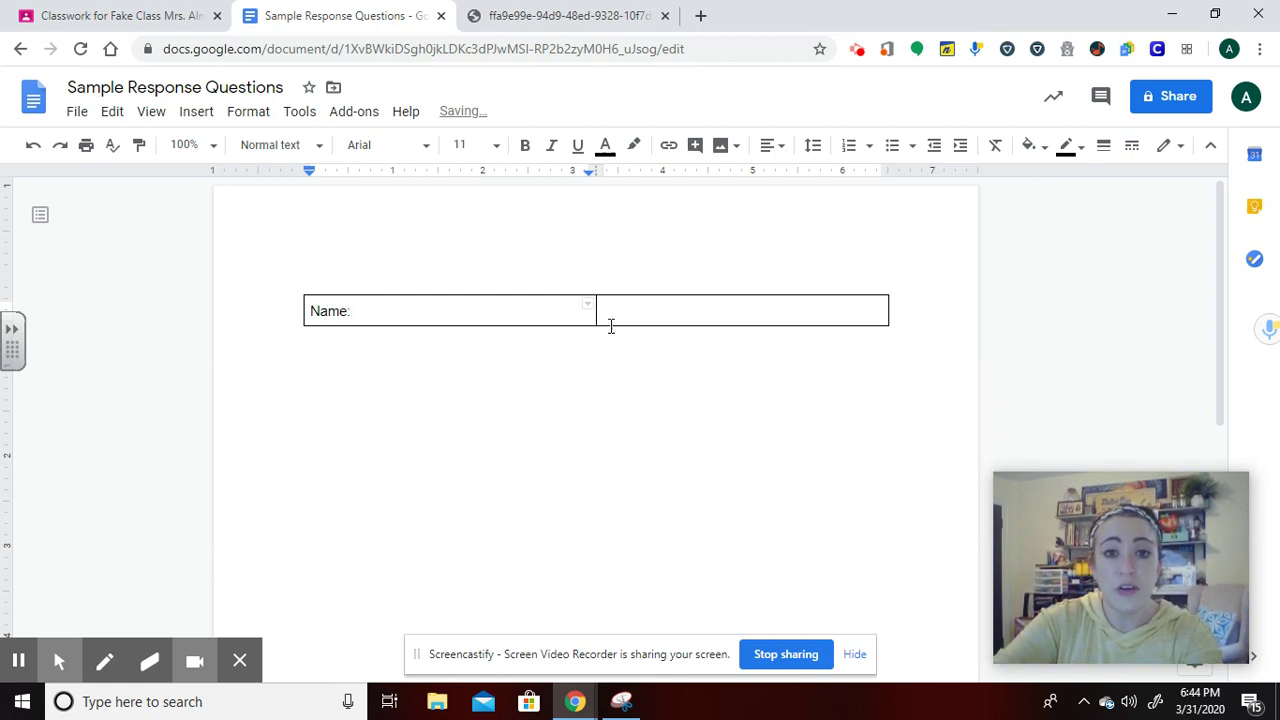
# Narrow the table's first column to just fit the "Name:" label and make that label bold.
pyautogui.moveTo(595, 310); pyautogui.dragTo(374, 309)
pyautogui.click(386, 400)
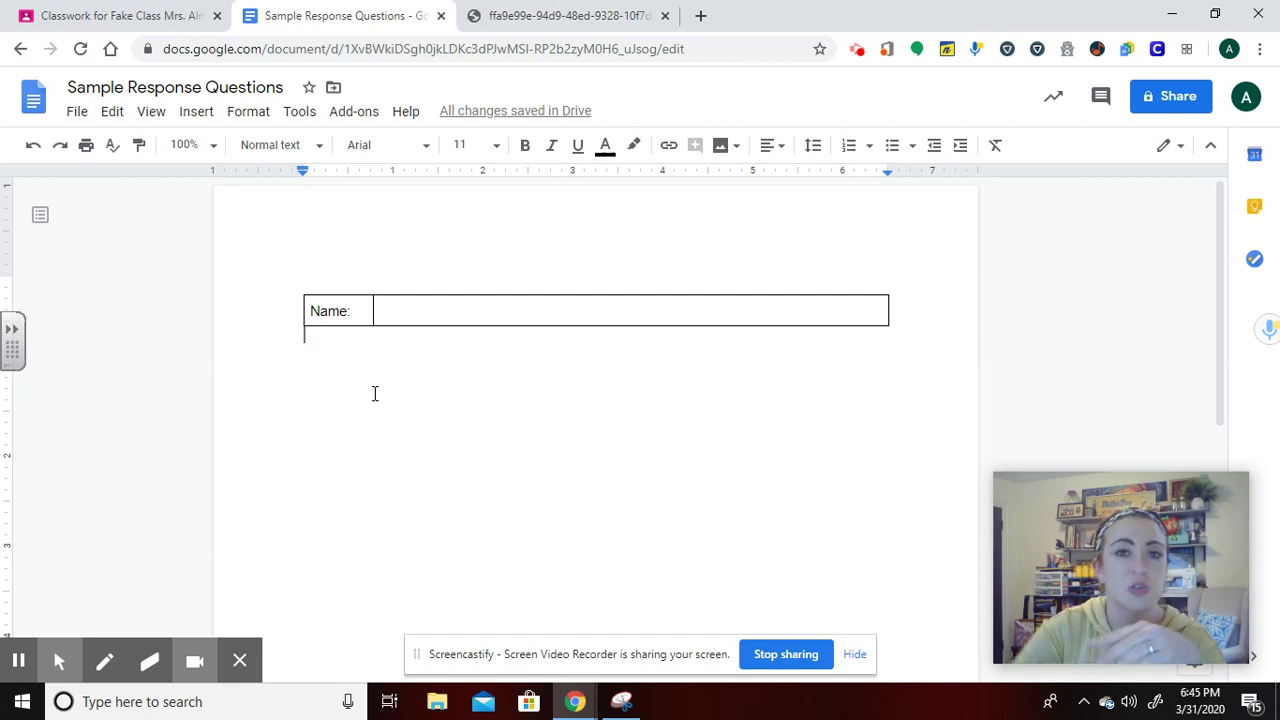
pyautogui.moveTo(357, 313); pyautogui.dragTo(314, 310)
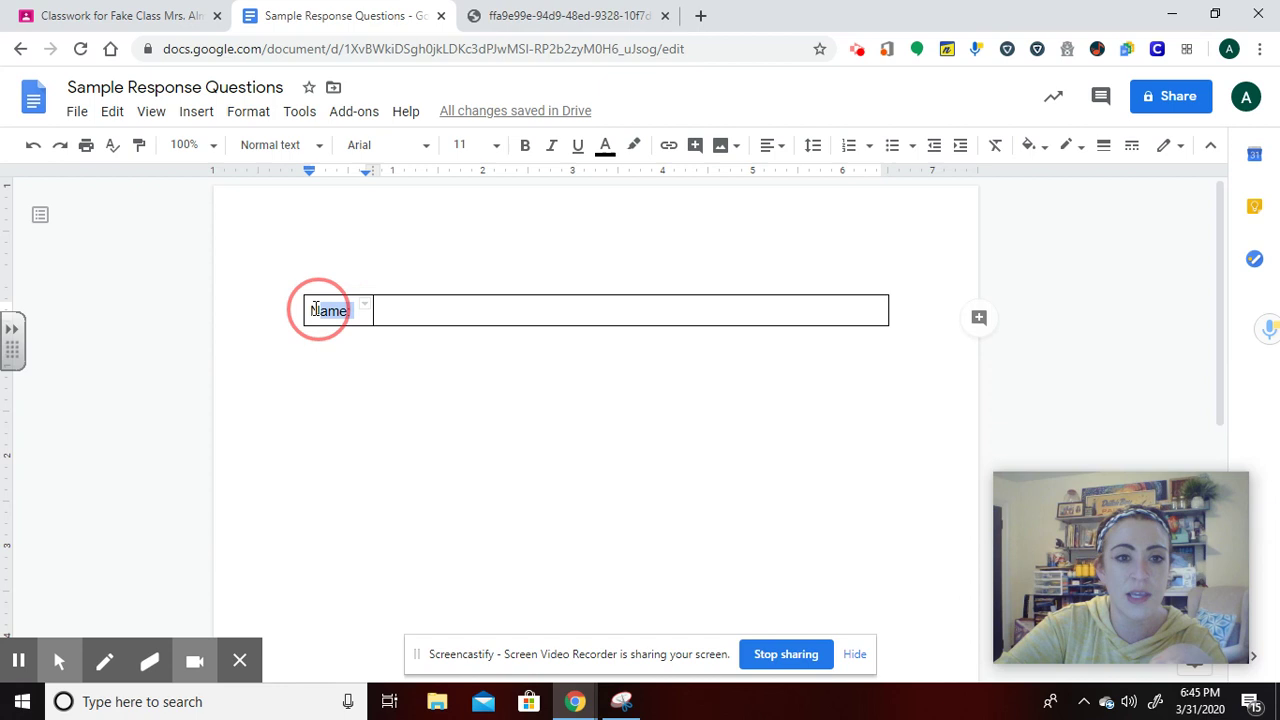
pyautogui.click(525, 145)
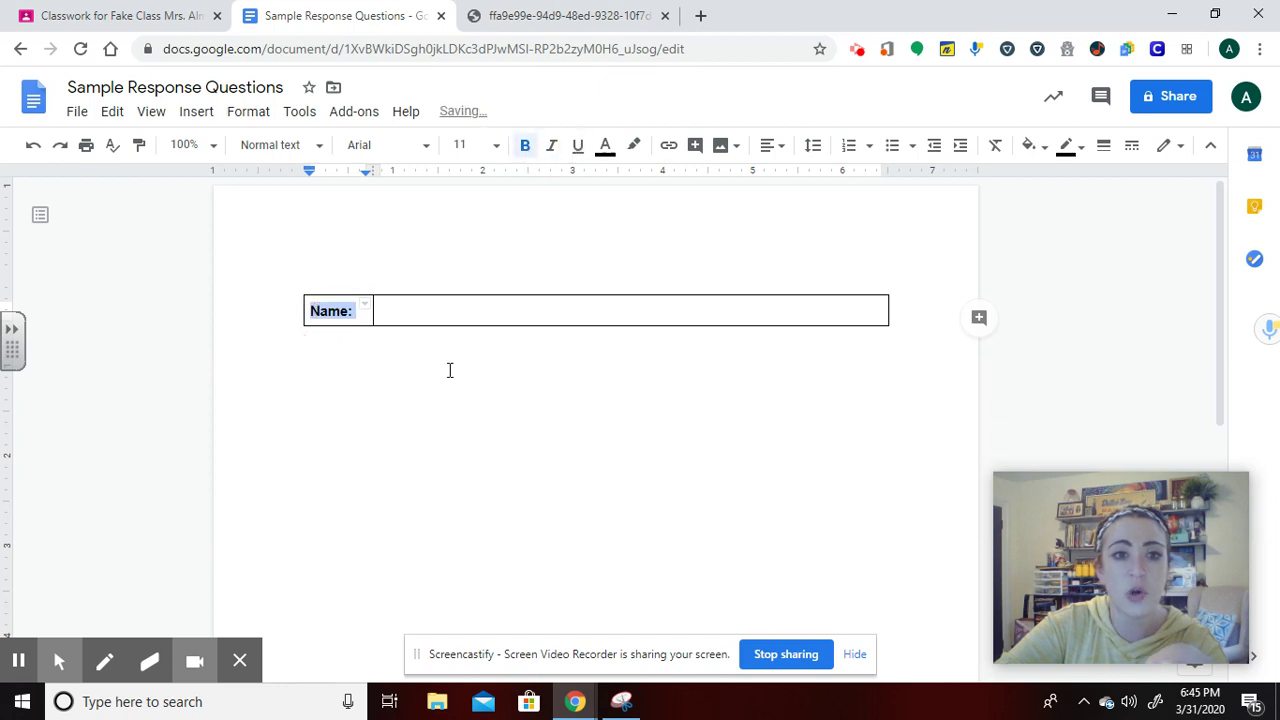
pyautogui.click(431, 312)
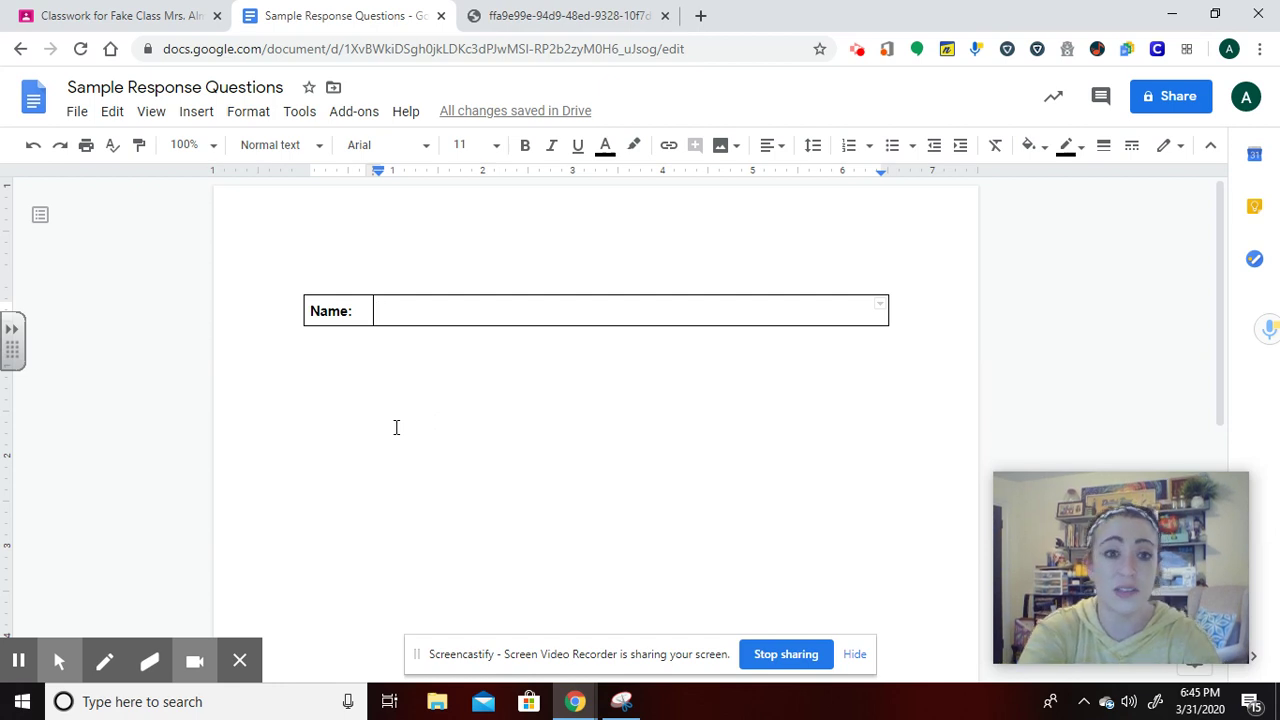
pyautogui.write('Click her')
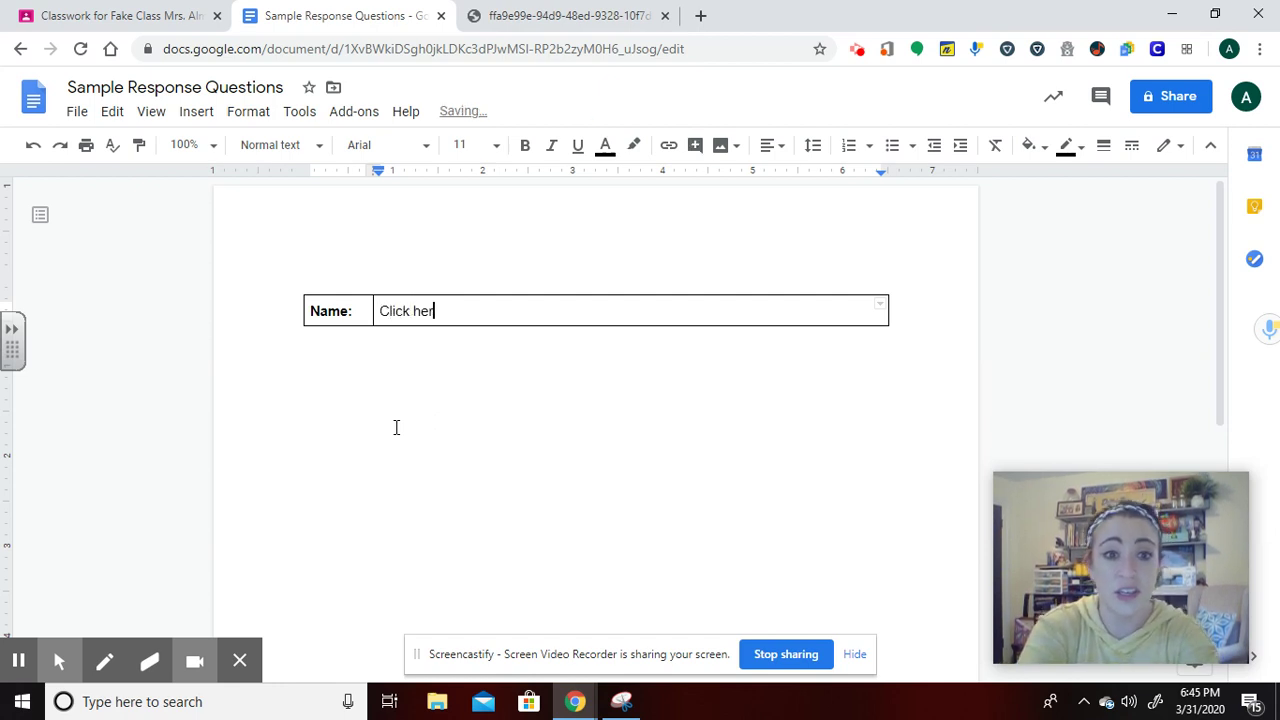
pyautogui.write('e to type here')
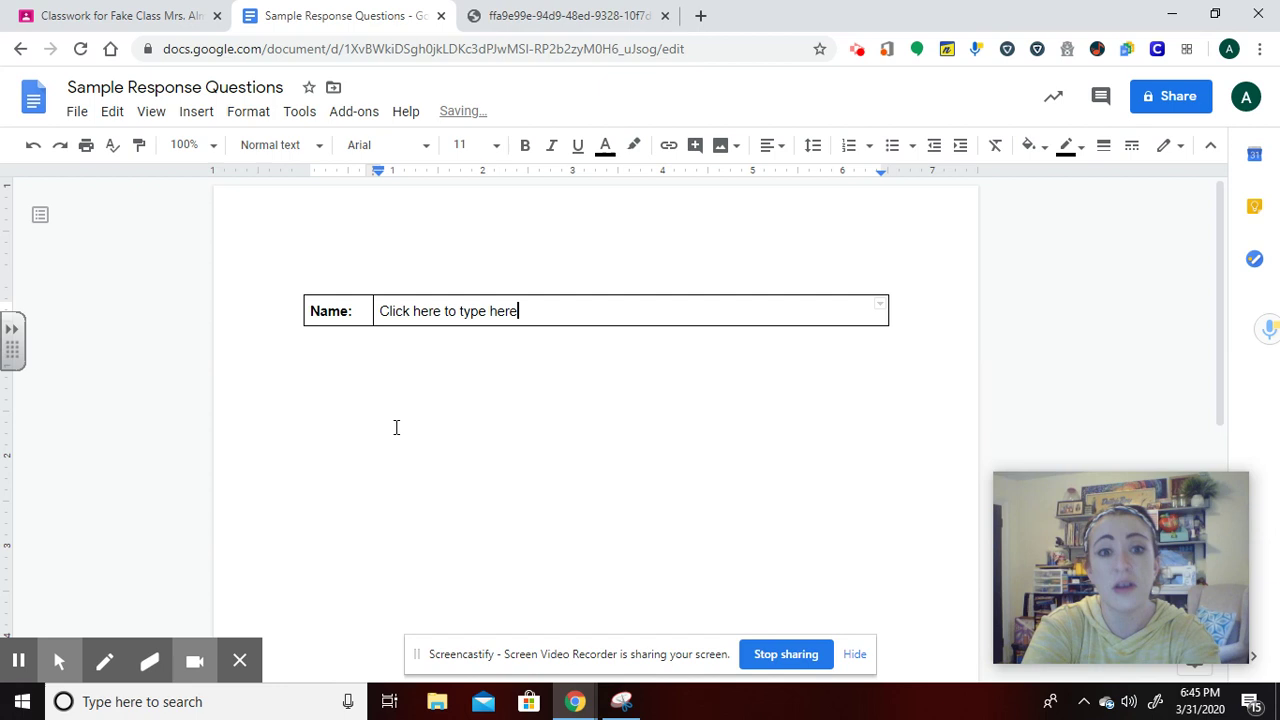
pyautogui.press('BackSpace')
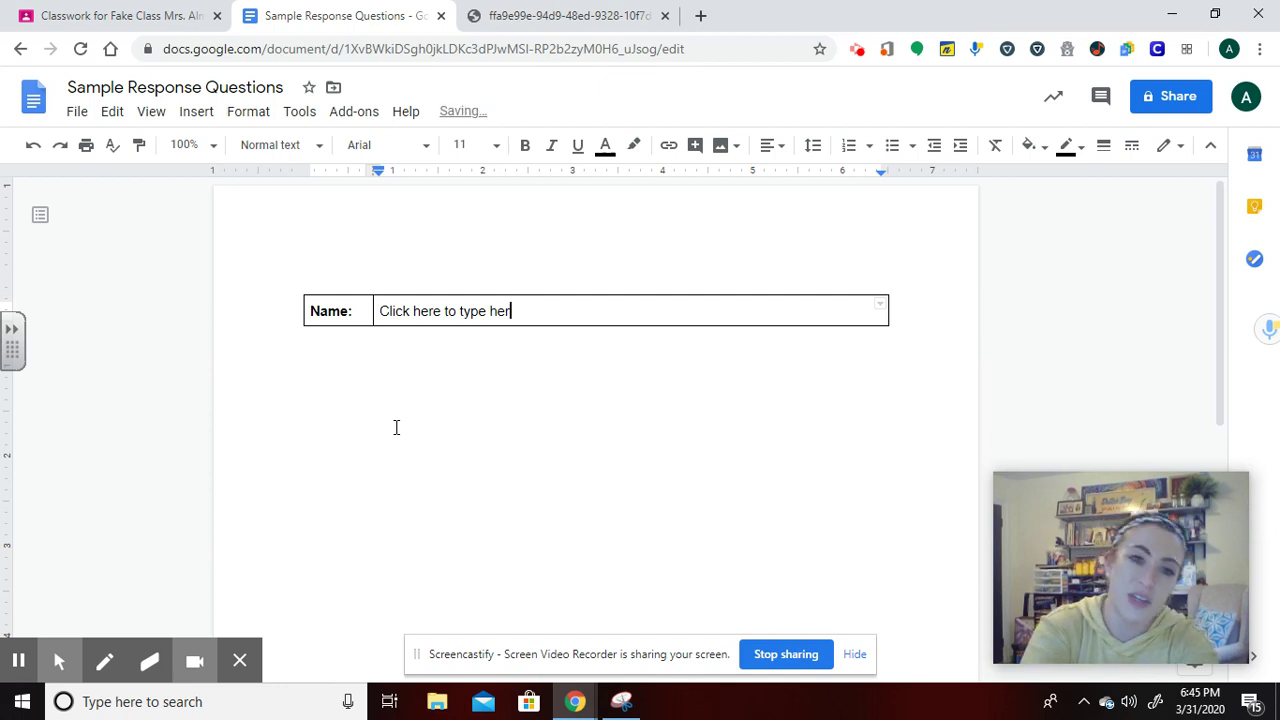
pyautogui.press('BackSpace')
pyautogui.press('BackSpace')
pyautogui.press('BackSpace')
pyautogui.press('BackSpace')
pyautogui.press('BackSpace')
pyautogui.press('BackSpace')
pyautogui.press('BackSpace')
pyautogui.press('BackSpace')
pyautogui.press('BackSpace')
pyautogui.press('BackSpace')
pyautogui.press('BackSpace')
pyautogui.press('BackSpace')
pyautogui.press('BackSpace')
pyautogui.press('BackSpace')
pyautogui.press('BackSpace')
pyautogui.press('BackSpace')
pyautogui.press('BackSpace')
pyautogui.press('BackSpace')
pyautogui.press('BackSpace')
pyautogui.press('BackSpace')
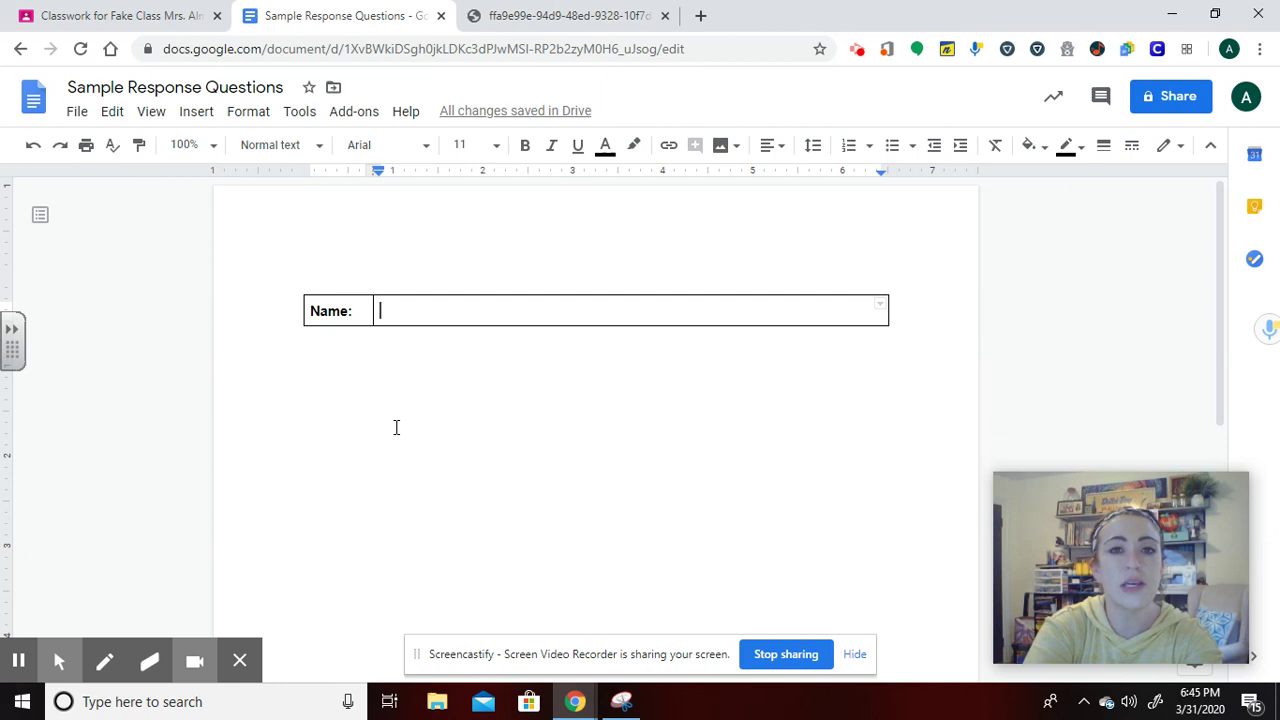
# Insert a table with one column and six rows below the name table, leaving a blank line between them.
pyautogui.click(391, 427)
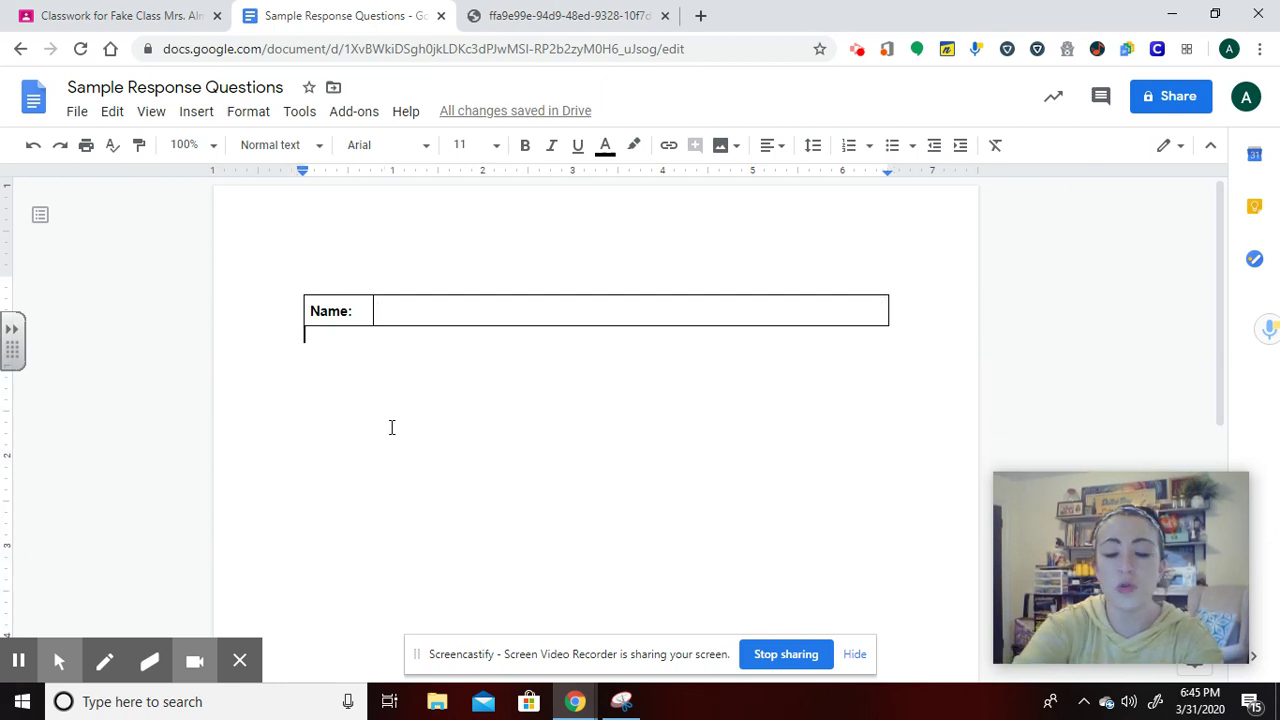
pyautogui.press('Return')
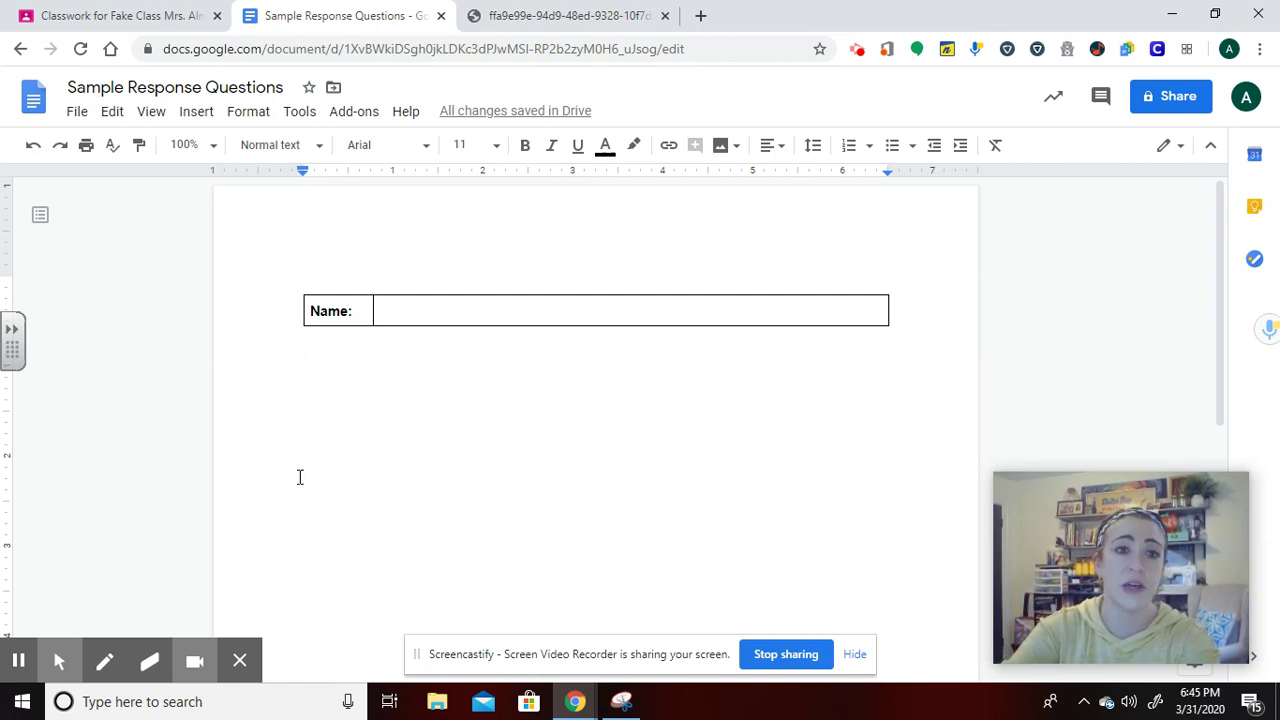
pyautogui.click(198, 113)
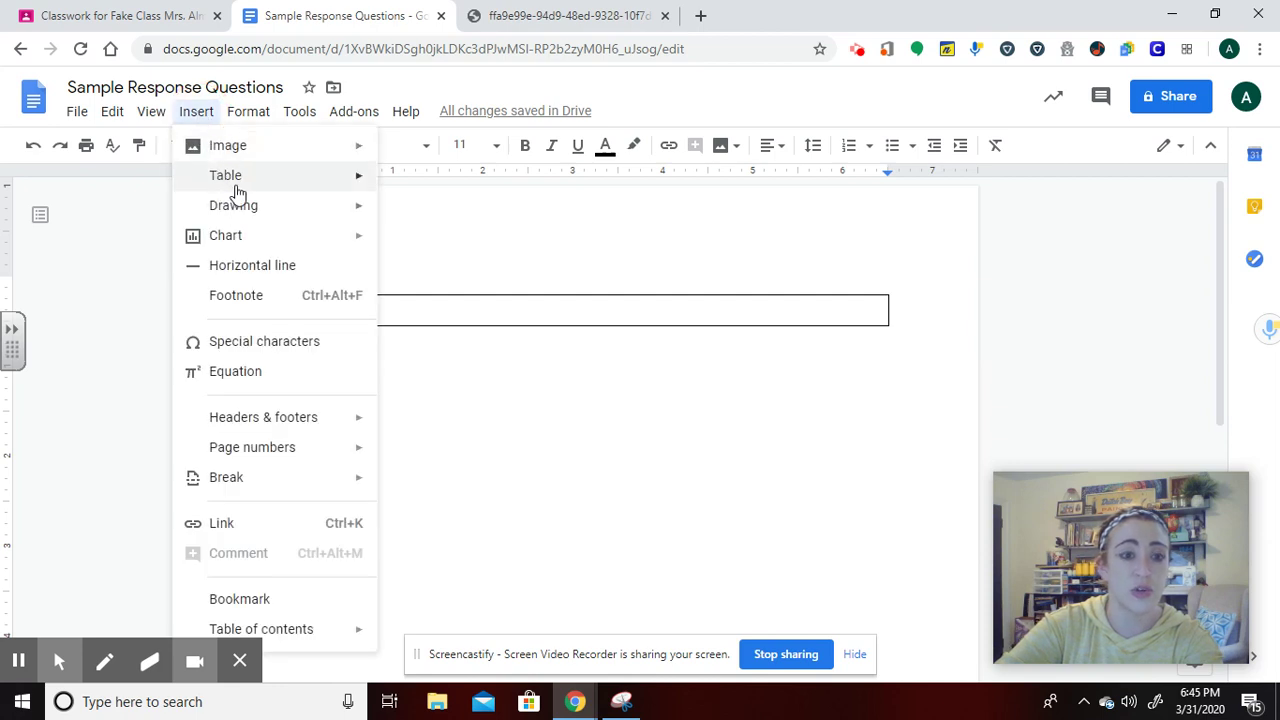
pyautogui.moveTo(239, 189)
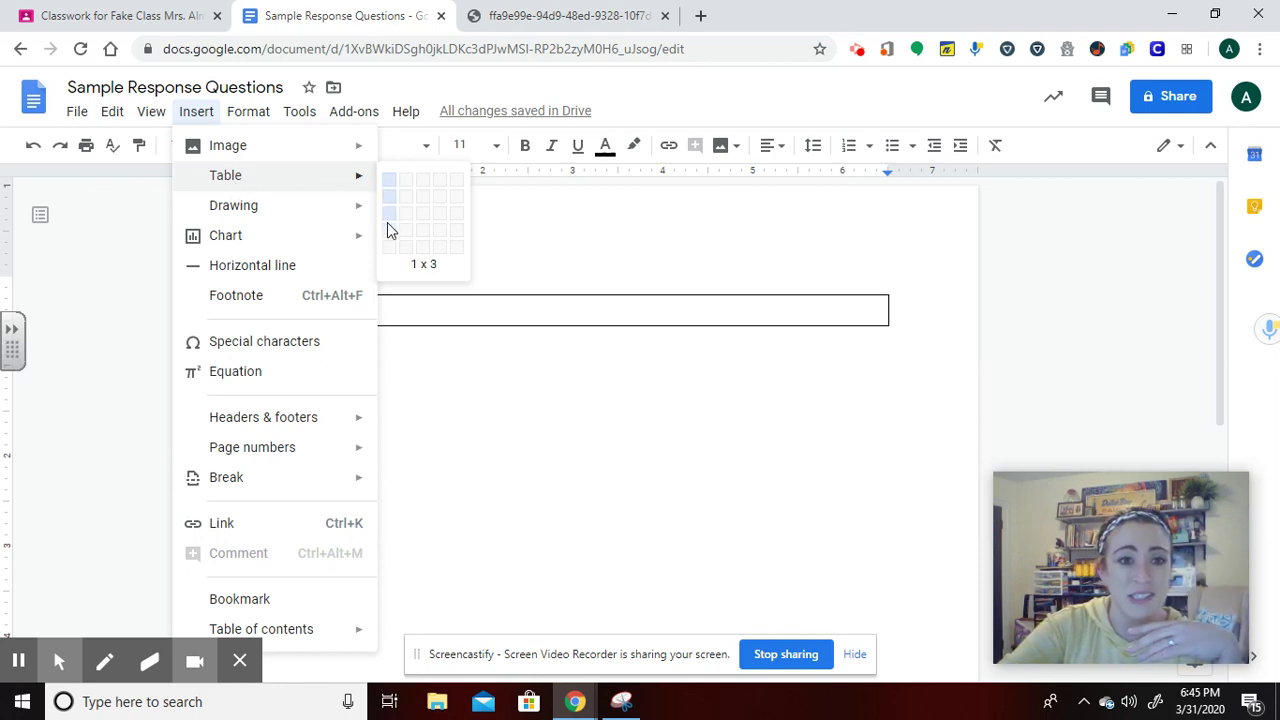
pyautogui.click(386, 277)
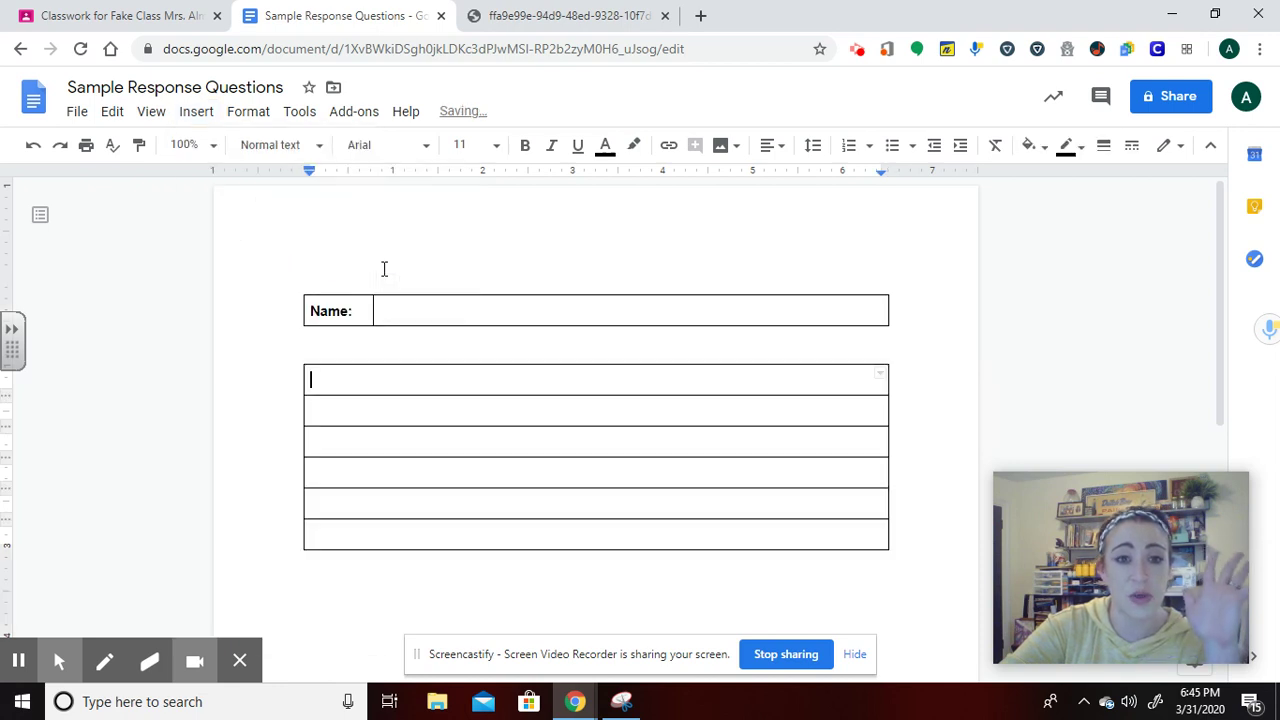
# Number the first, third and fifth rows of the six-row table "1.", "2." and "3.".
pyautogui.write('1.')
pyautogui.click(350, 445)
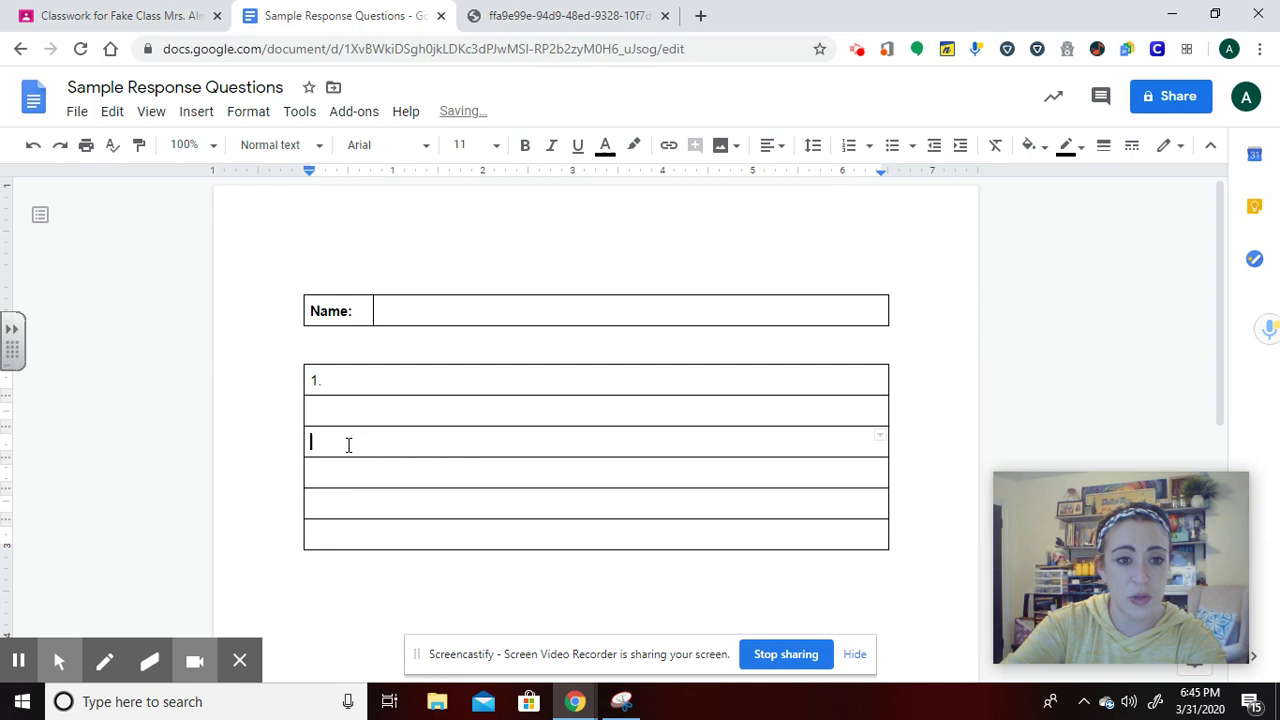
pyautogui.write('2.')
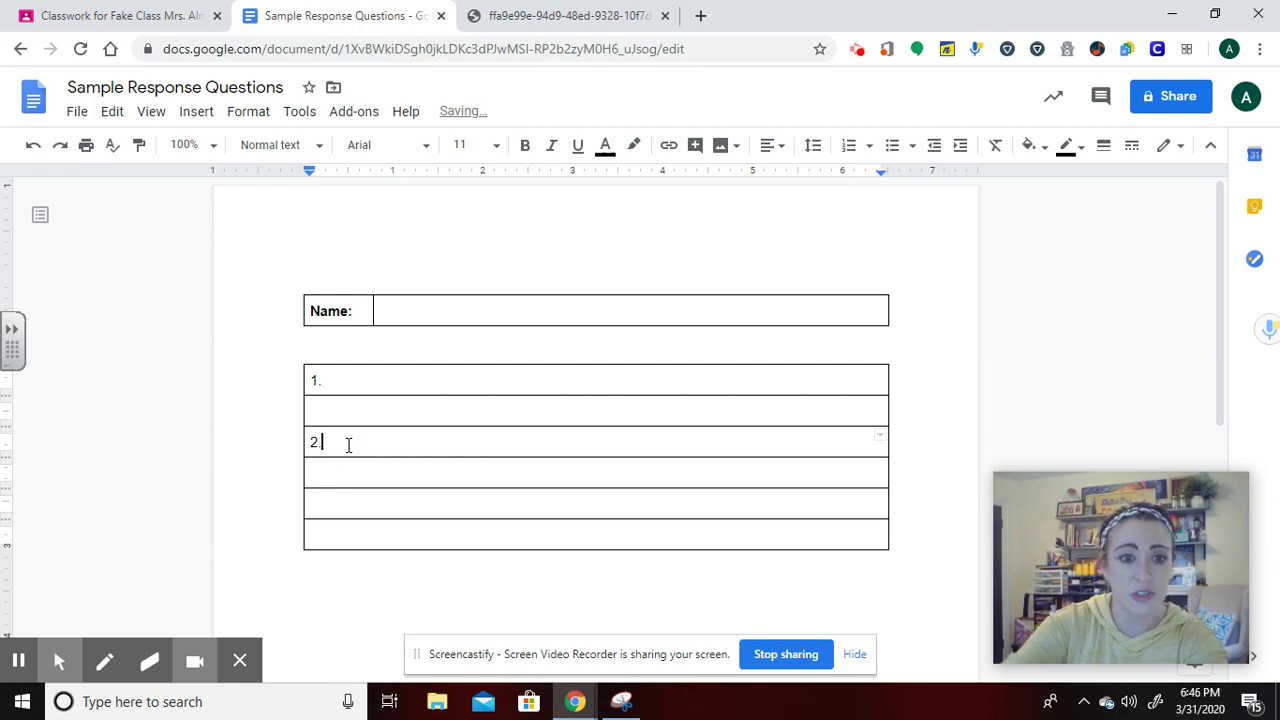
pyautogui.click(334, 503)
pyautogui.write('3.')
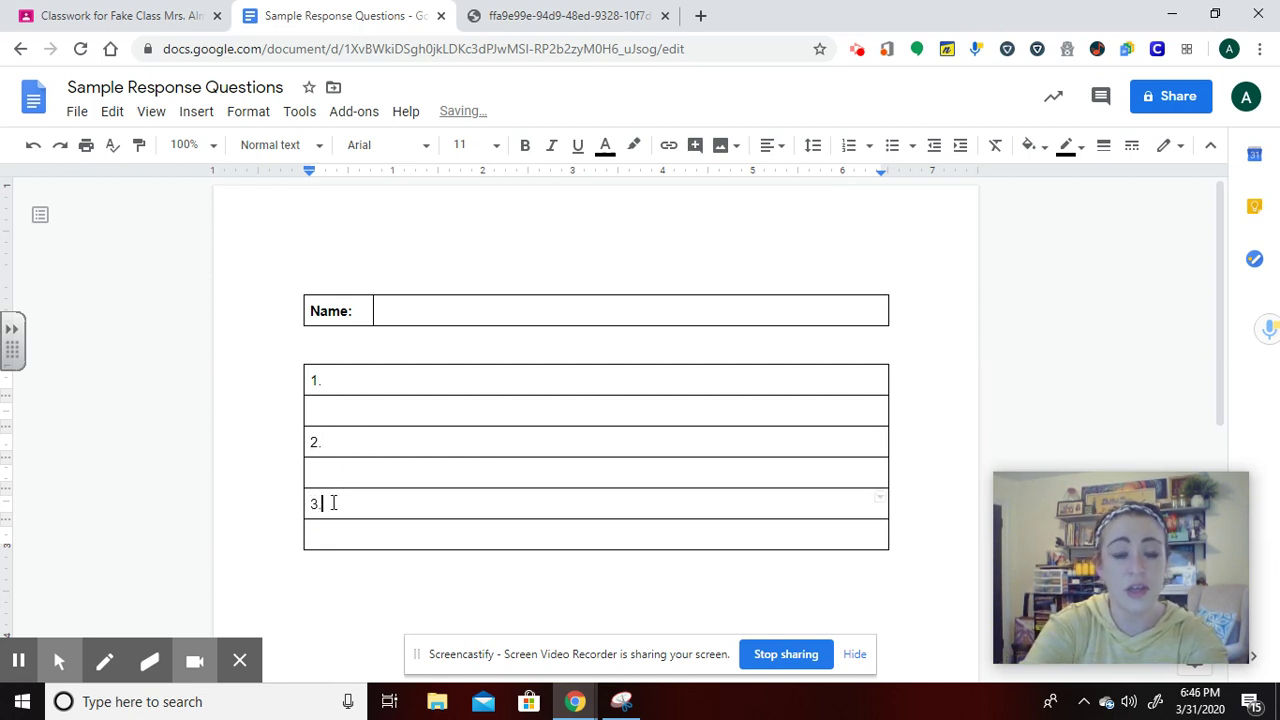
# Enter the question "Why is the sky blue?" after number 1 in the first row.
pyautogui.click(410, 385)
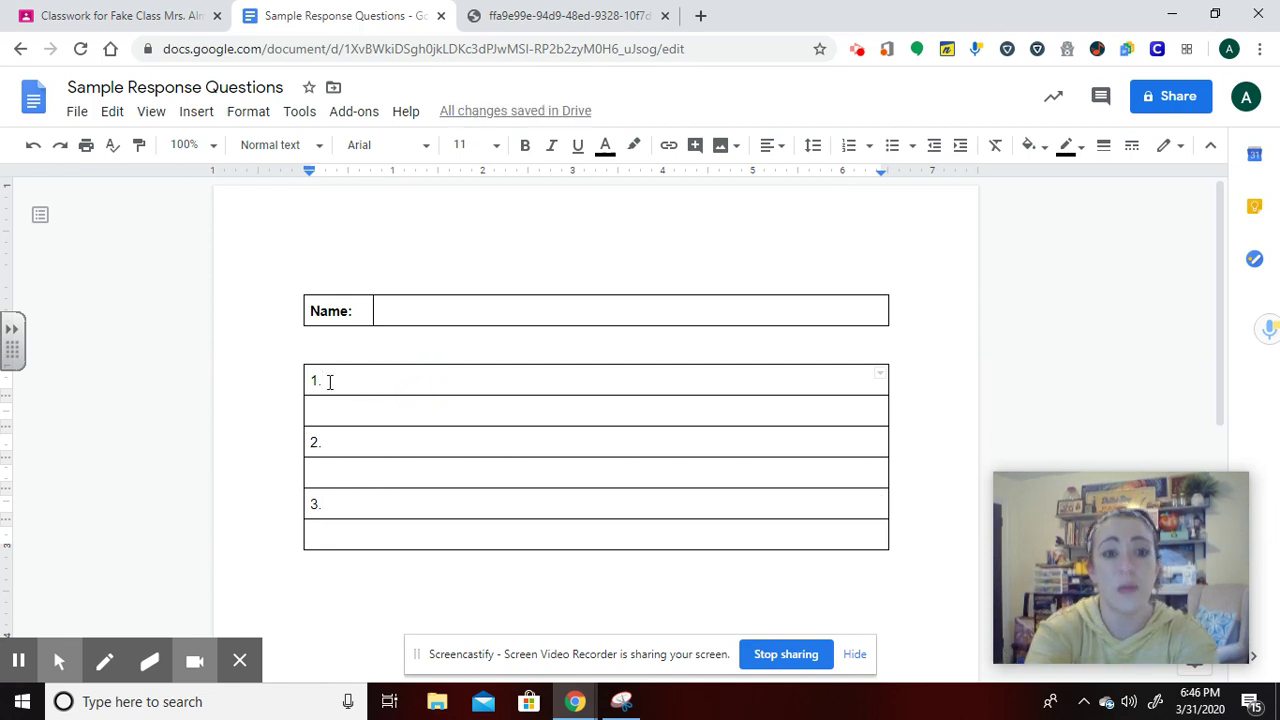
pyautogui.write('Wh')
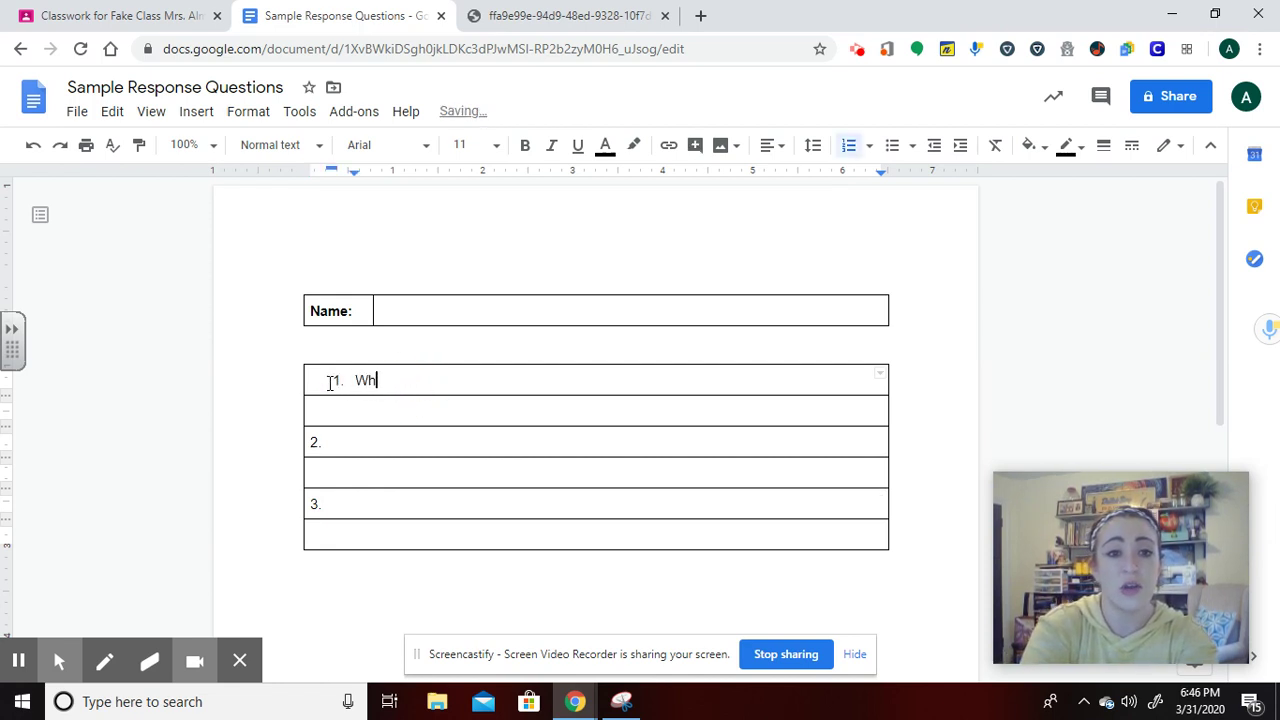
pyautogui.write('y ')
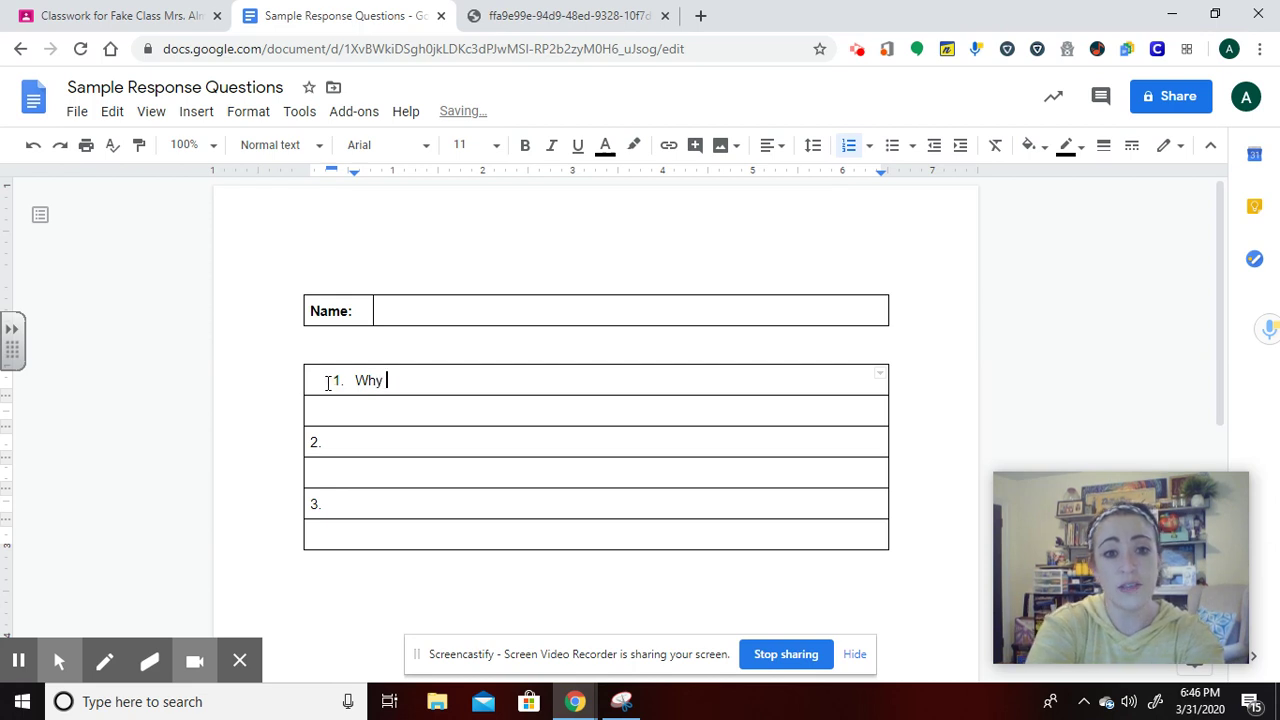
pyautogui.write('is the sky blue?')
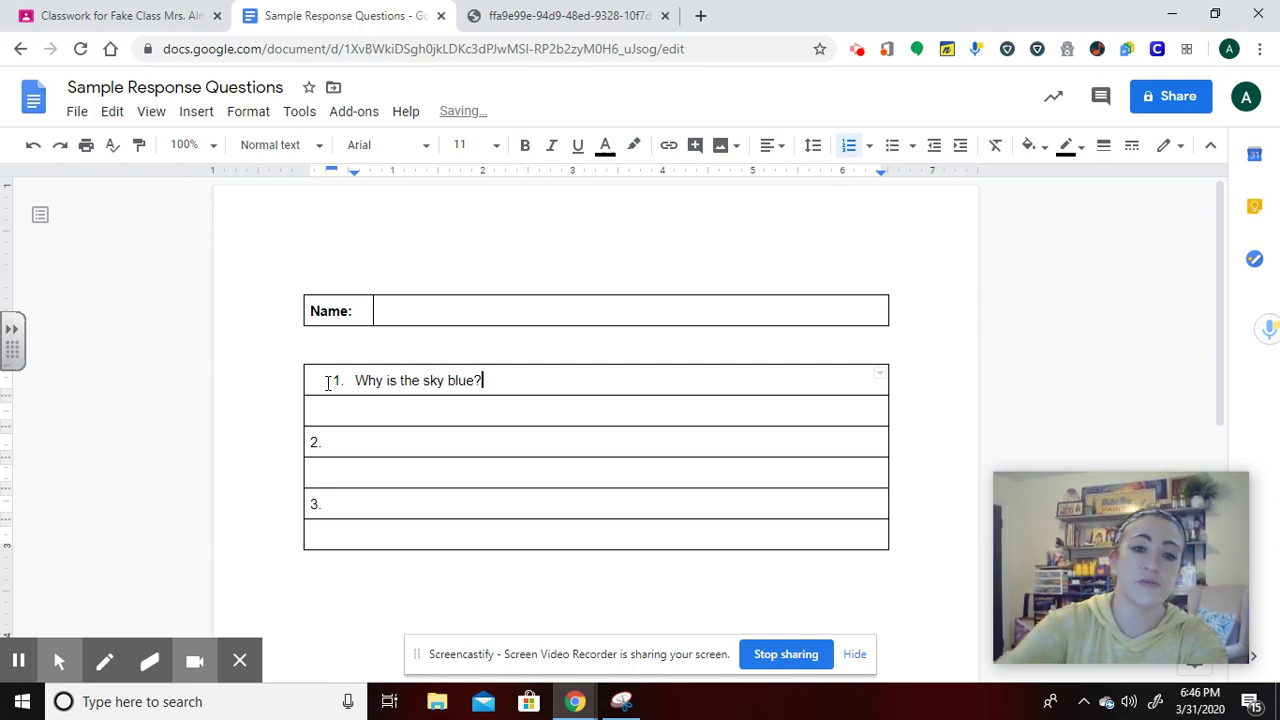
# Enter the question "How old was the grandmother in the story?" after number 2, correcting the misspelled word to "story".
pyautogui.click(349, 440)
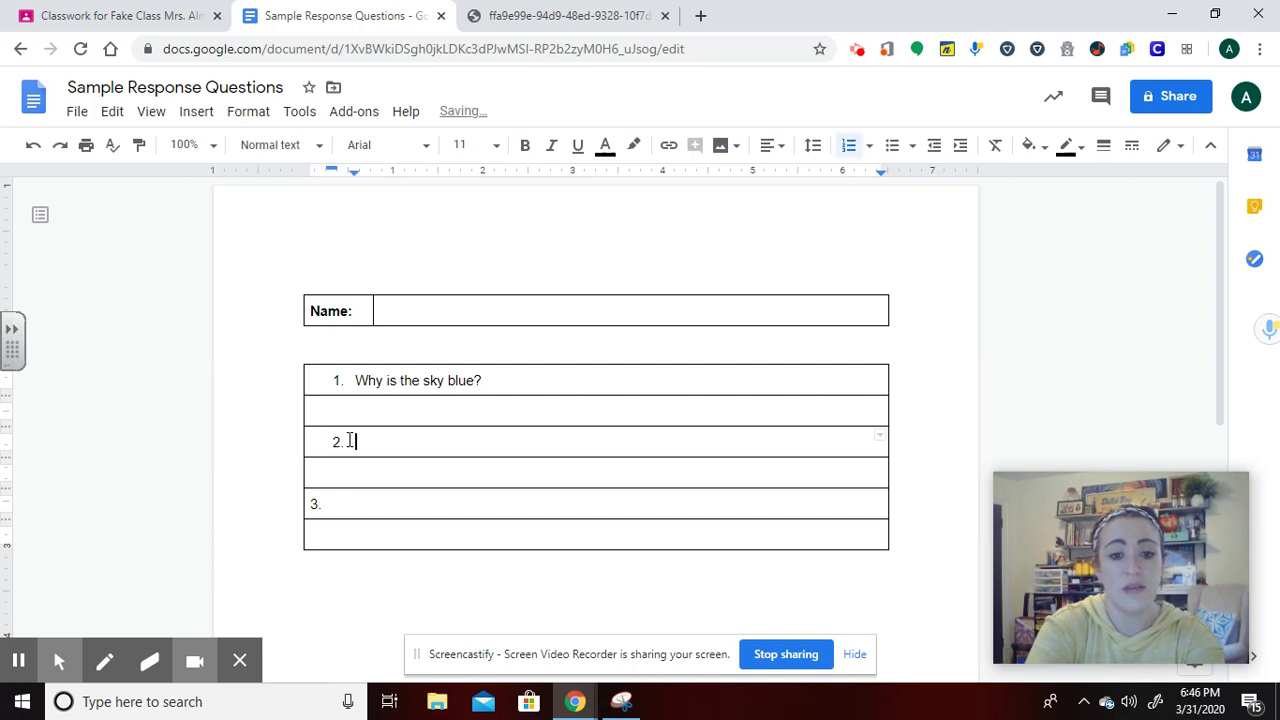
pyautogui.write('H')
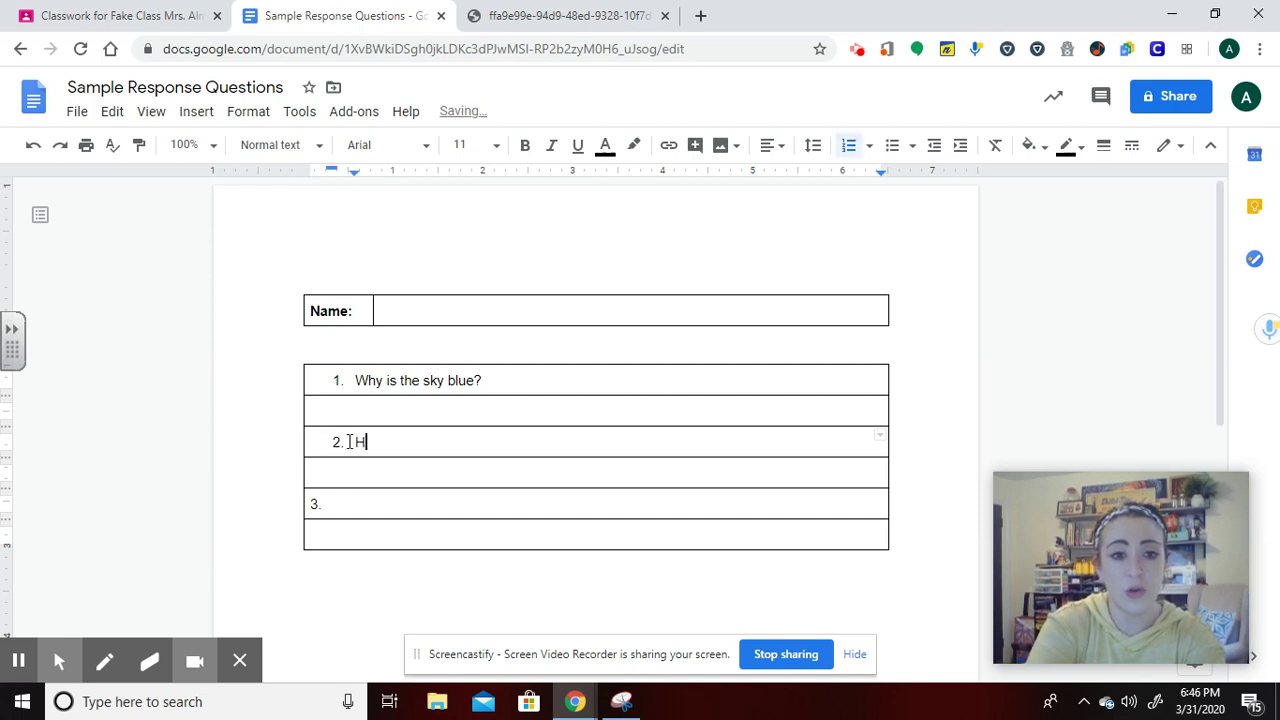
pyautogui.write('ow old was the gra')
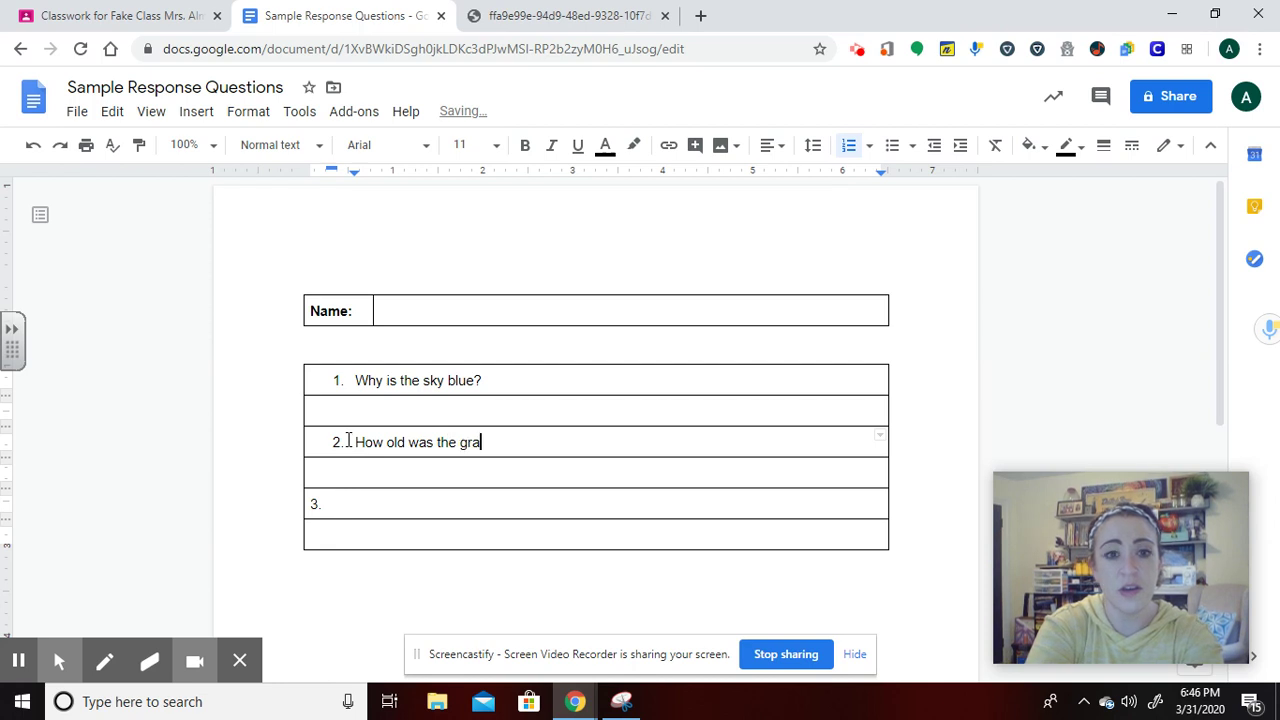
pyautogui.write('ndm')
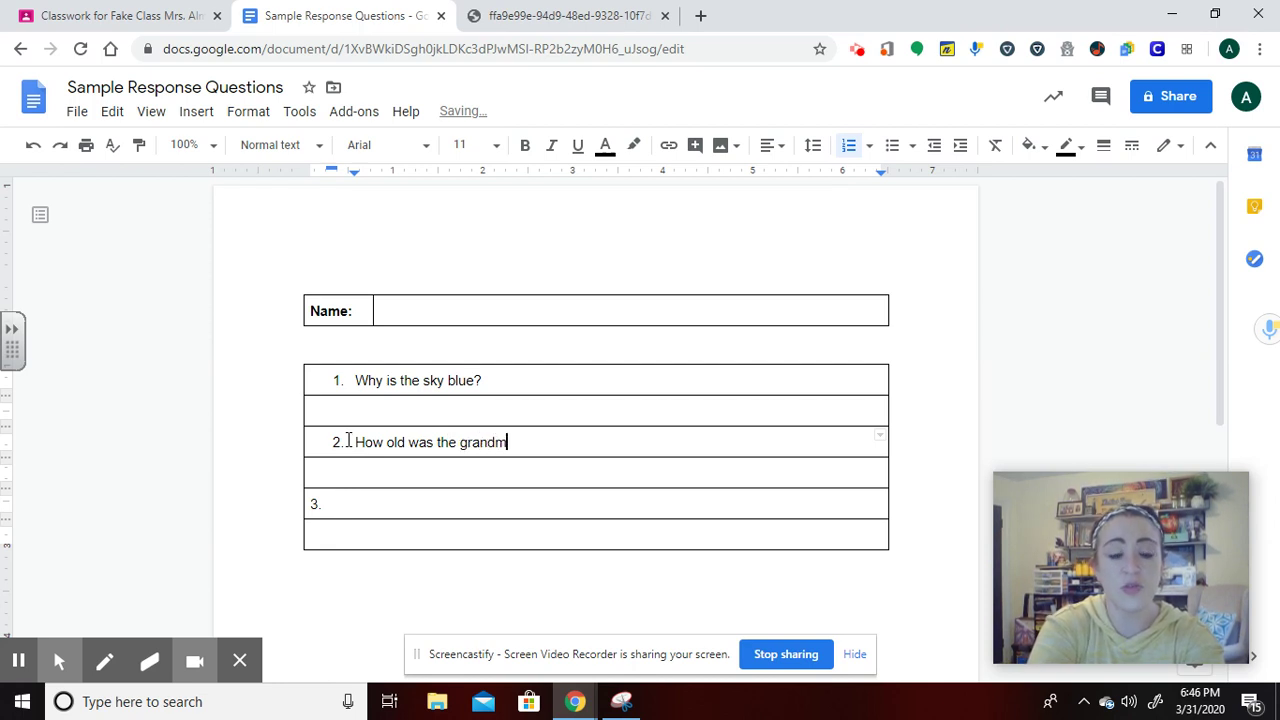
pyautogui.write('other in the sotry?')
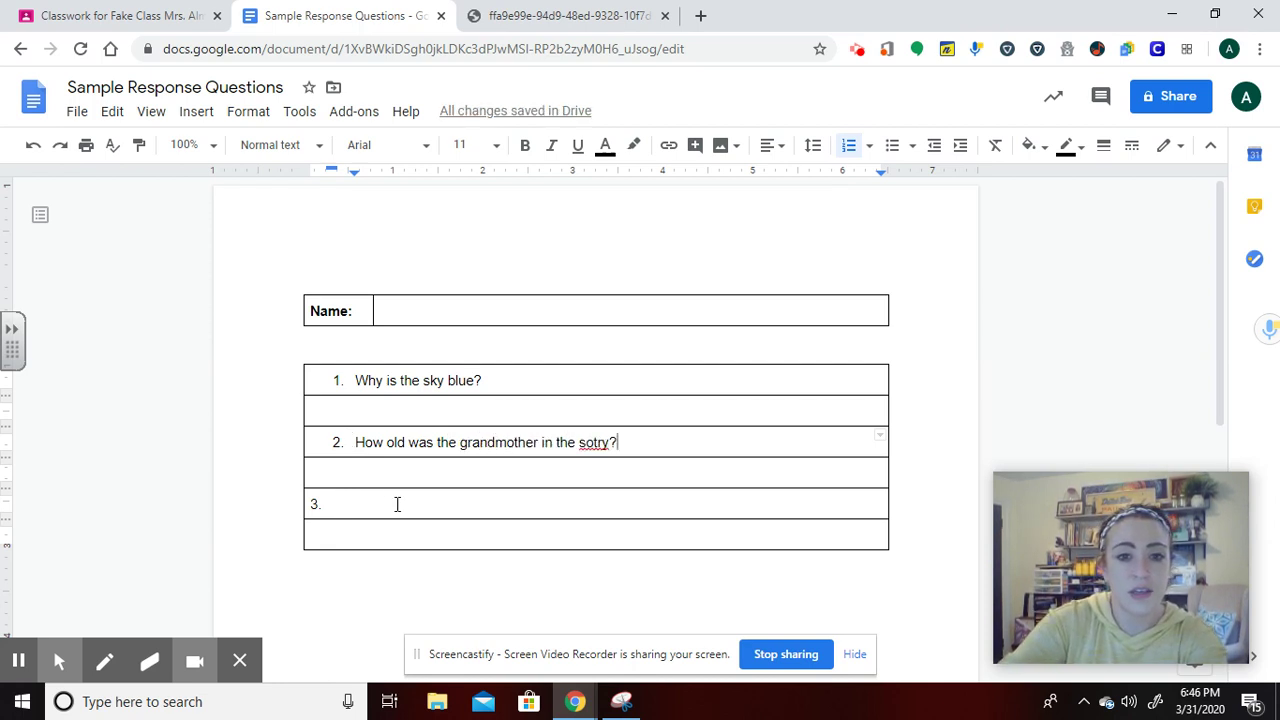
pyautogui.rightClick(595, 442)
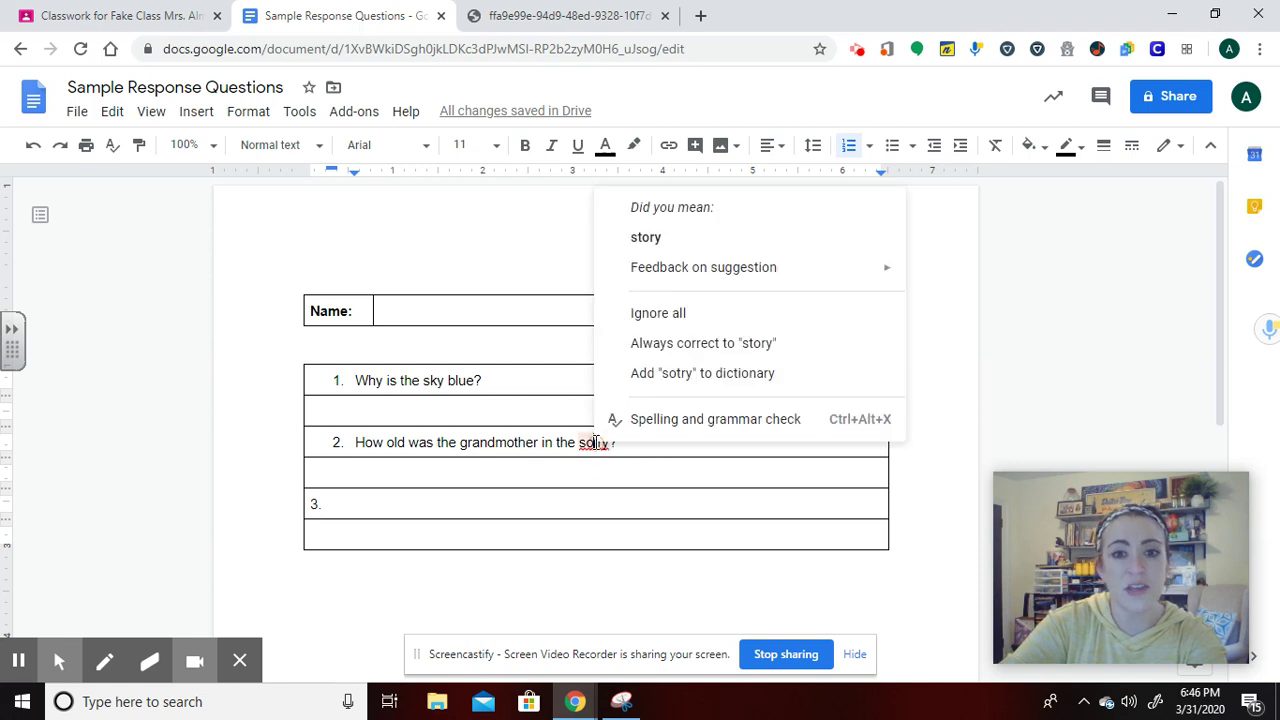
pyautogui.click(646, 238)
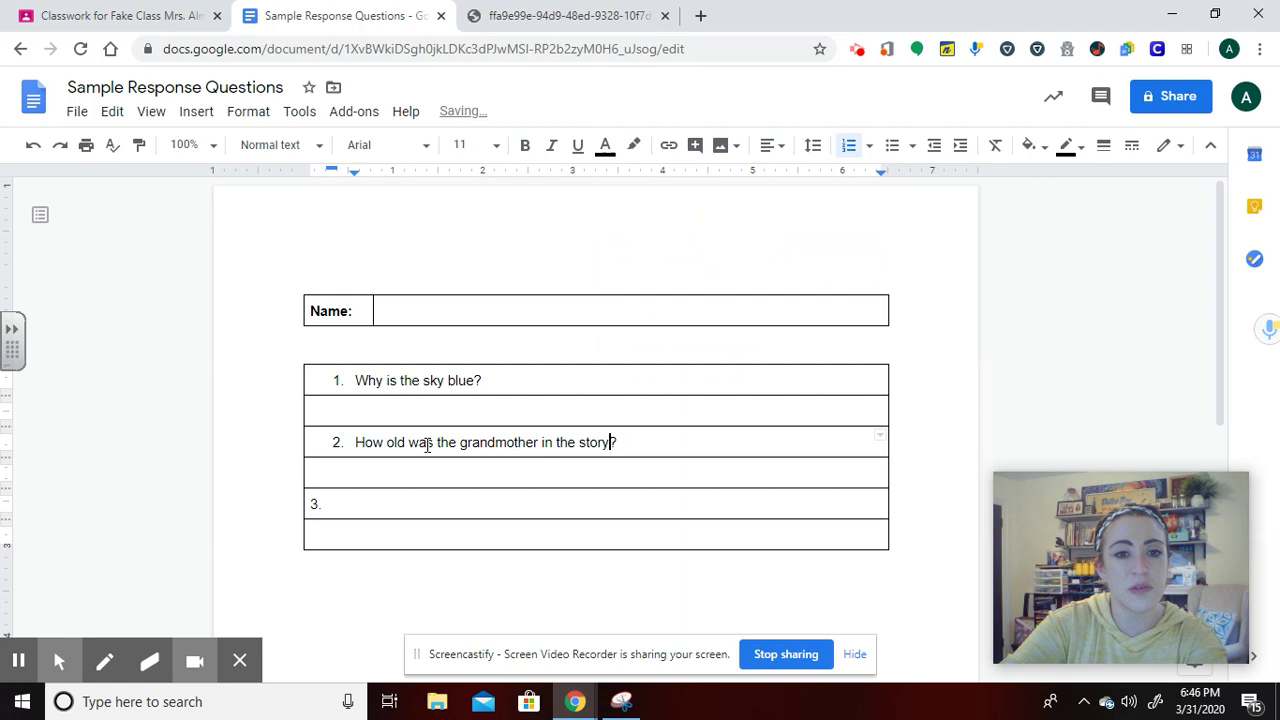
# Enter the question "Where did the story take place?" after number 3 in the fifth row.
pyautogui.click(451, 503)
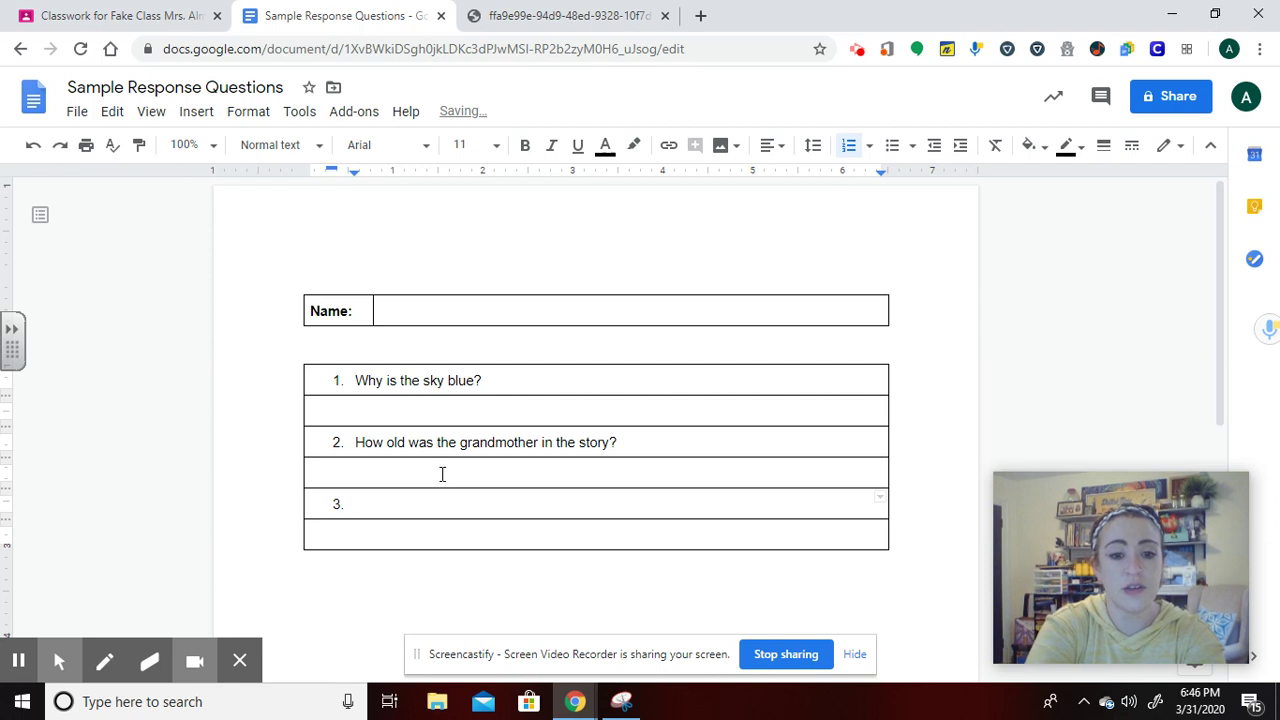
pyautogui.write('Where did the story take o')
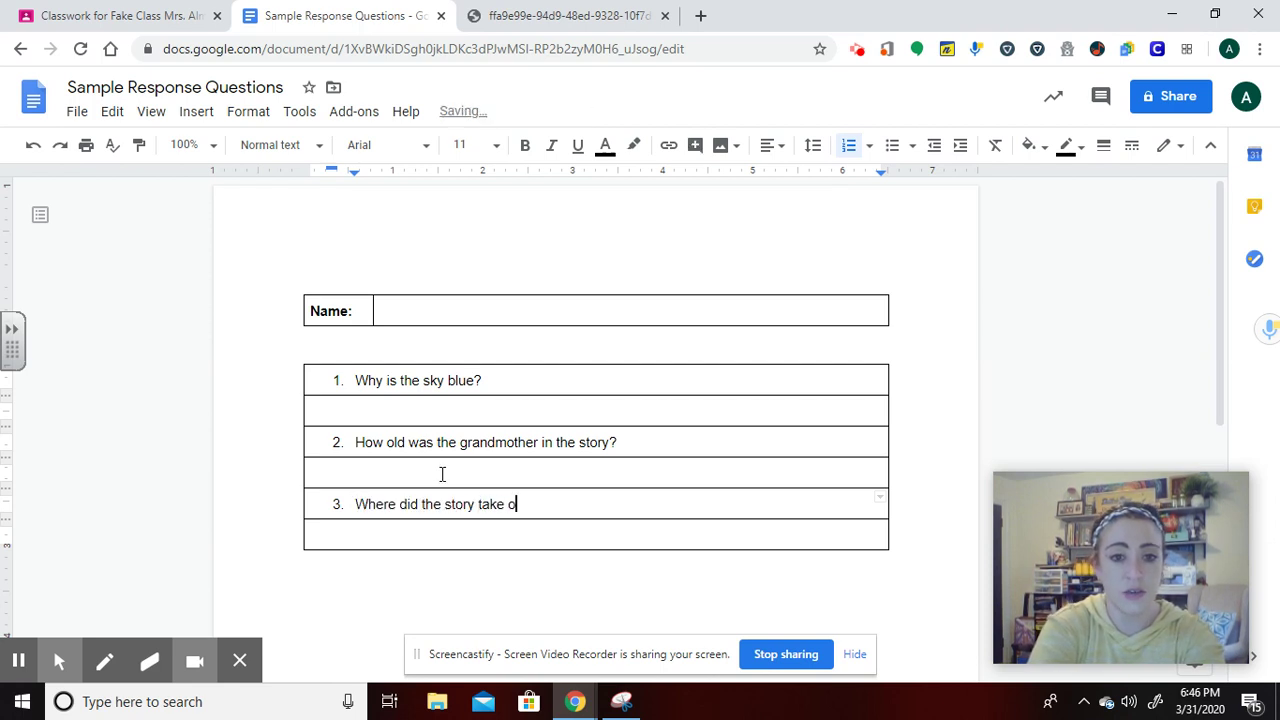
pyautogui.press('BackSpace')
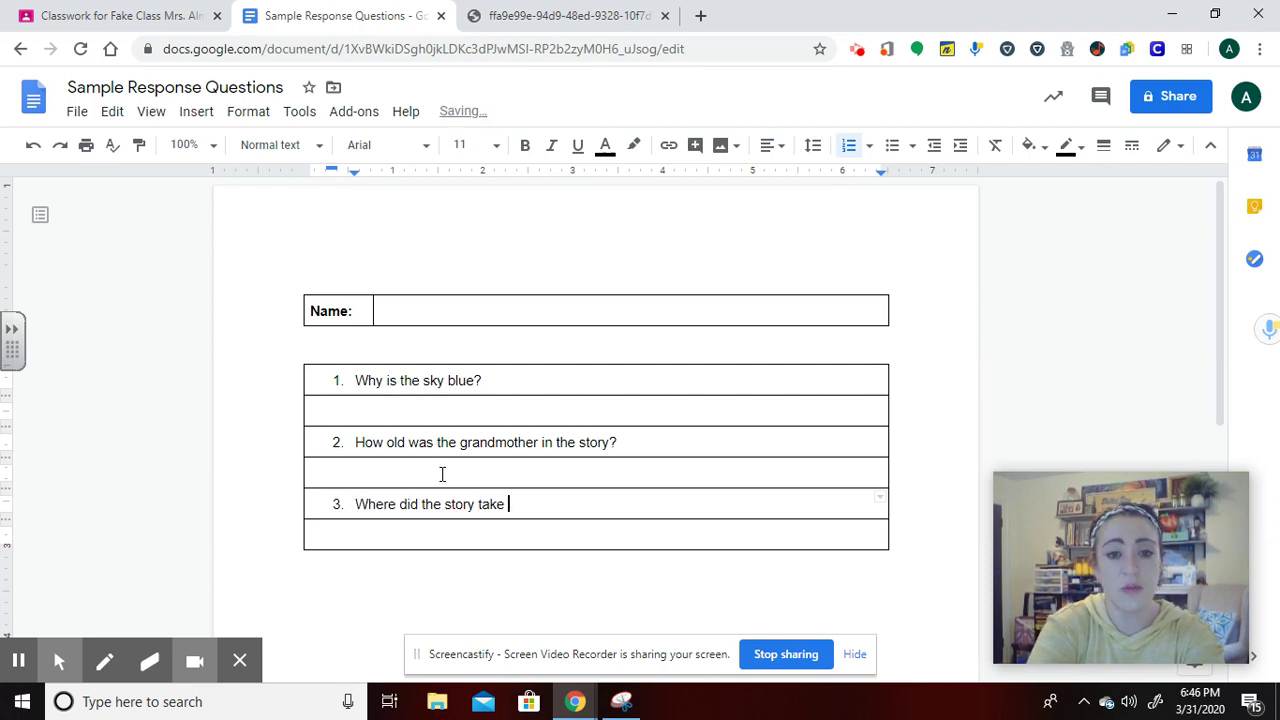
pyautogui.write('place?')
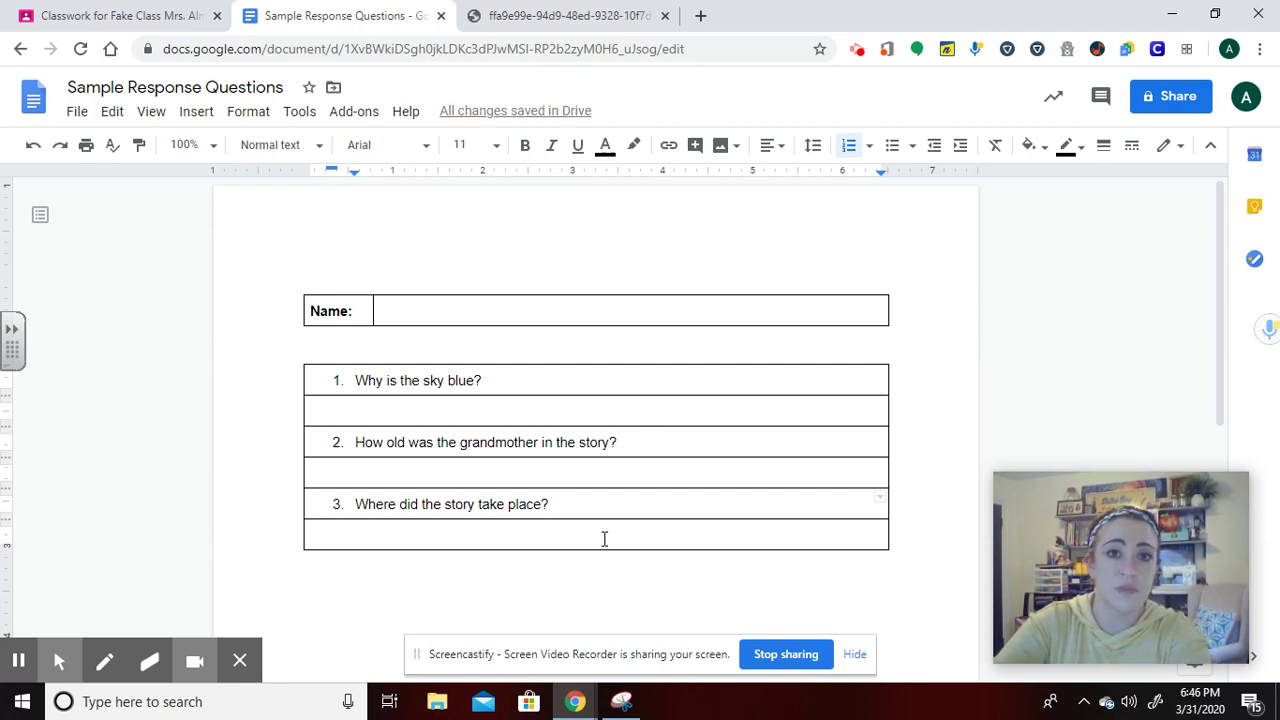
# Check the document's spelling and grammar suggestion options.
pyautogui.click(300, 113)
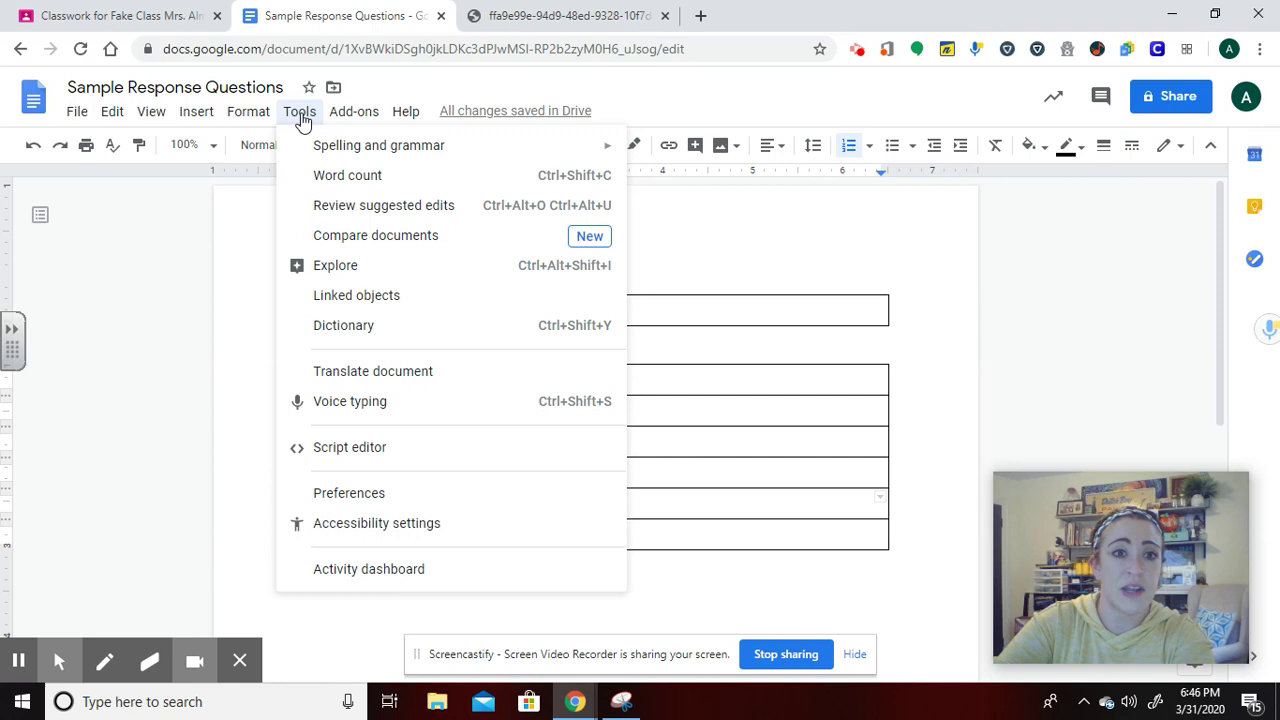
pyautogui.moveTo(333, 157)
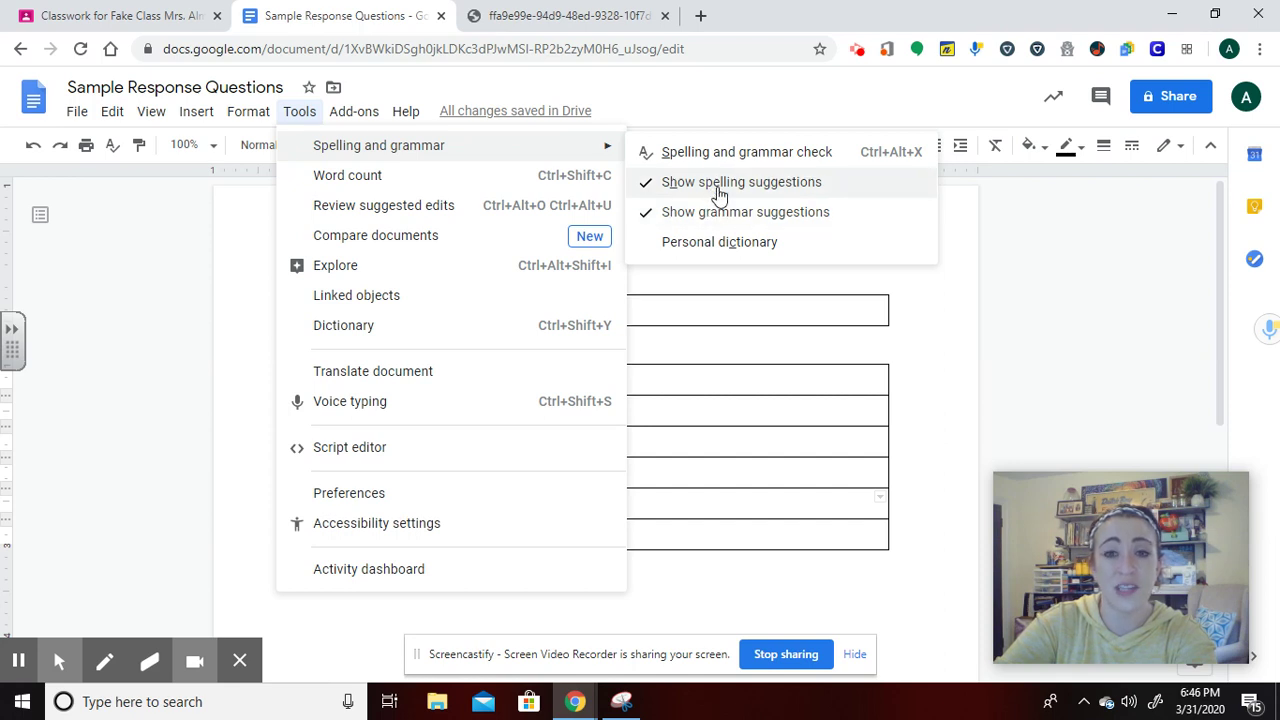
pyautogui.click(913, 318)
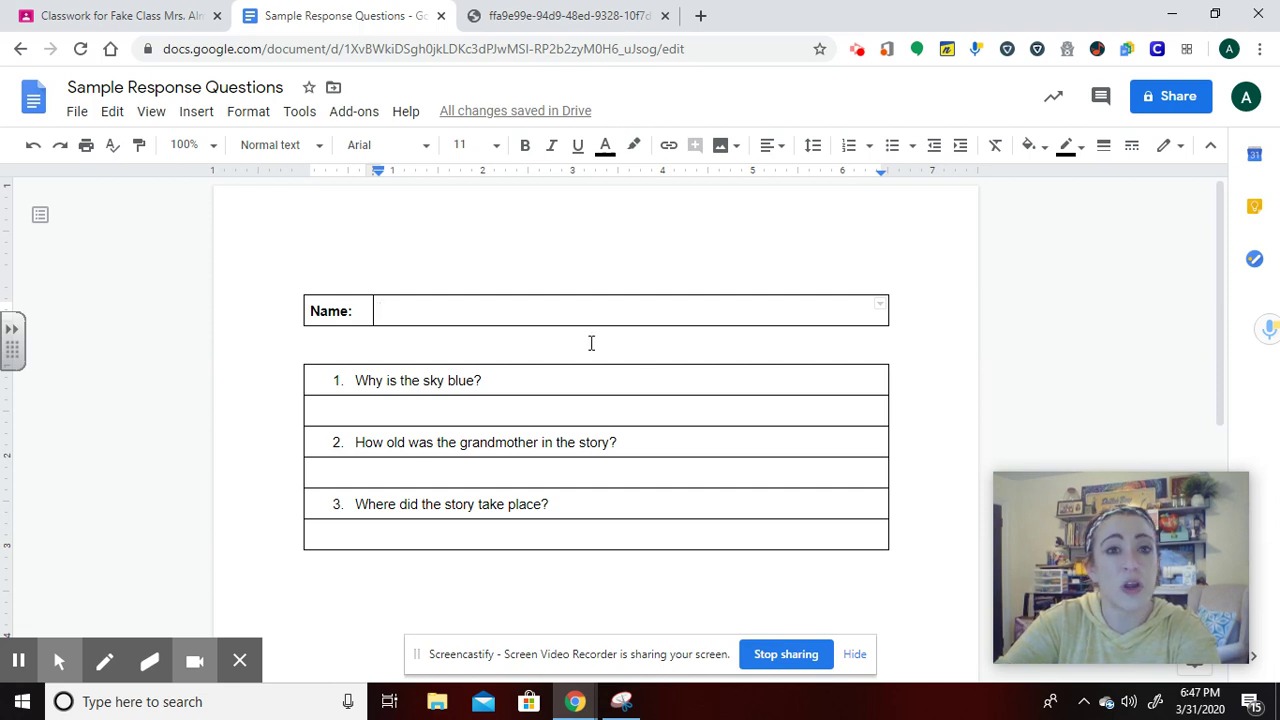
# Set the font size of the whole question-and-answer table to 14.
pyautogui.moveTo(350, 384); pyautogui.dragTo(565, 527)
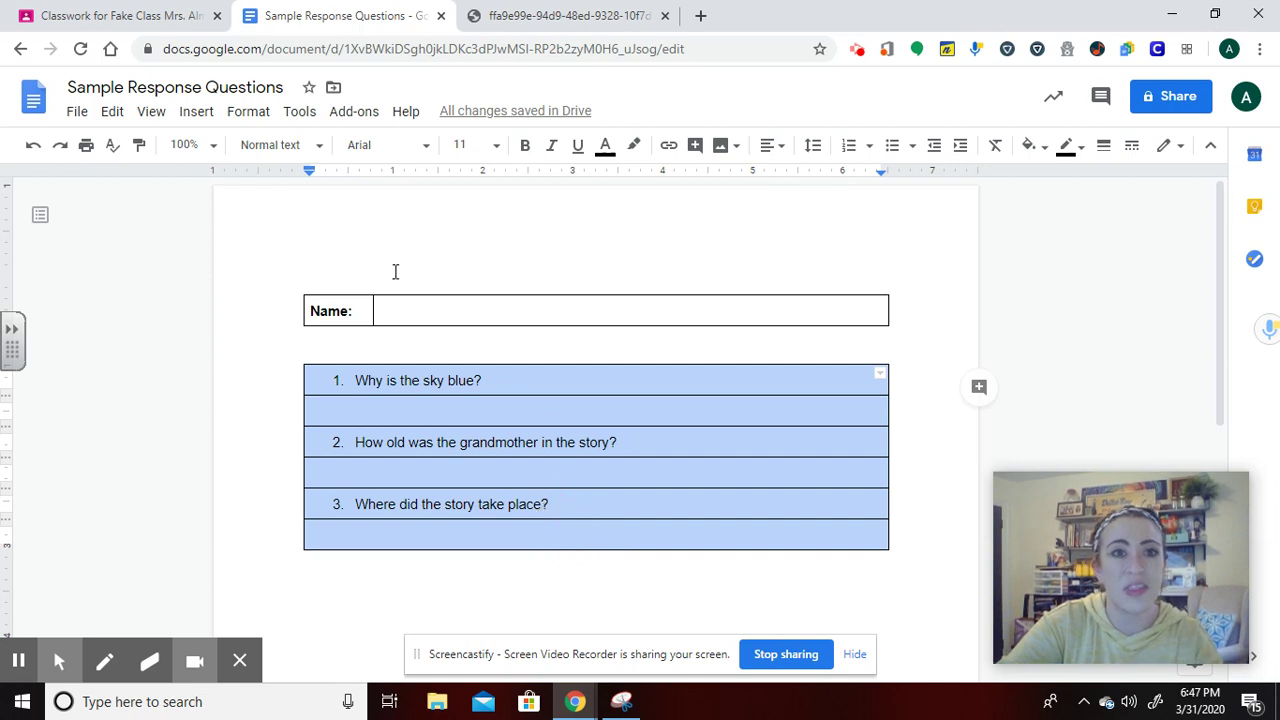
pyautogui.click(497, 148)
pyautogui.click(467, 330)
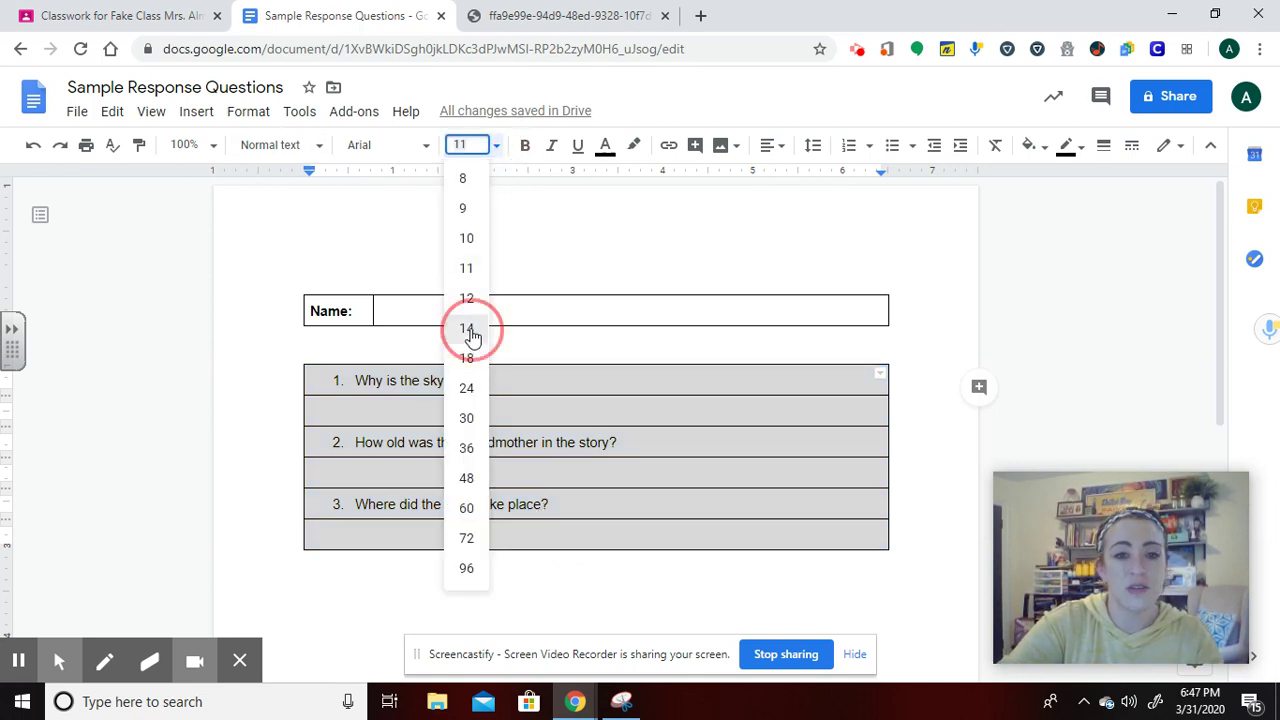
pyautogui.click(493, 522)
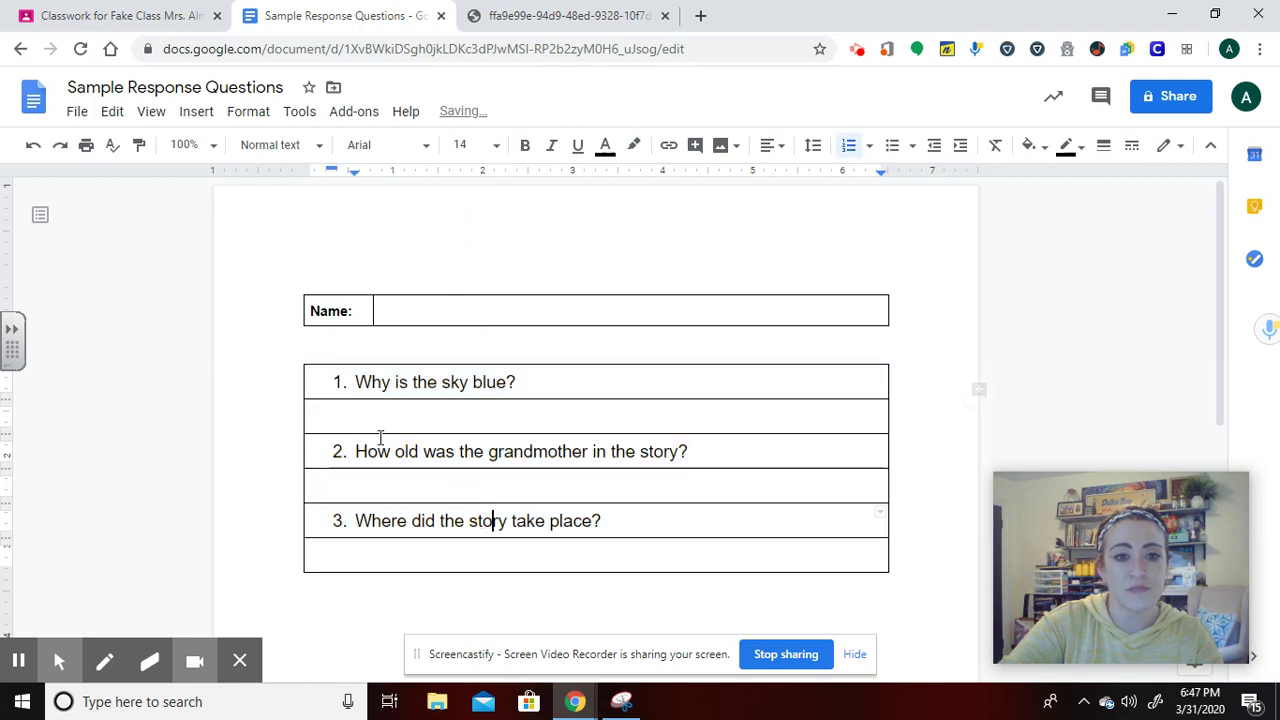
# Fill the backgrounds of the three numbered question rows with yellow, leaving the answer rows unfilled.
pyautogui.moveTo(310, 376); pyautogui.dragTo(649, 375)
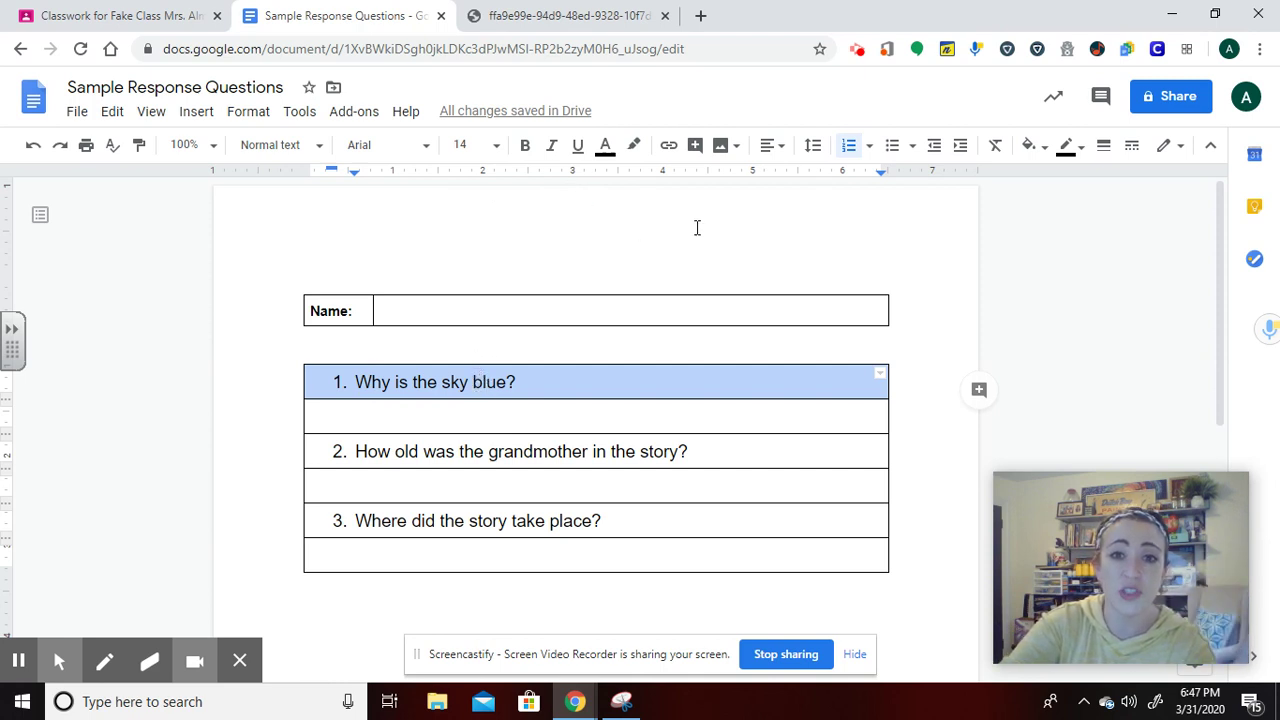
pyautogui.click(1040, 148)
pyautogui.click(1100, 243)
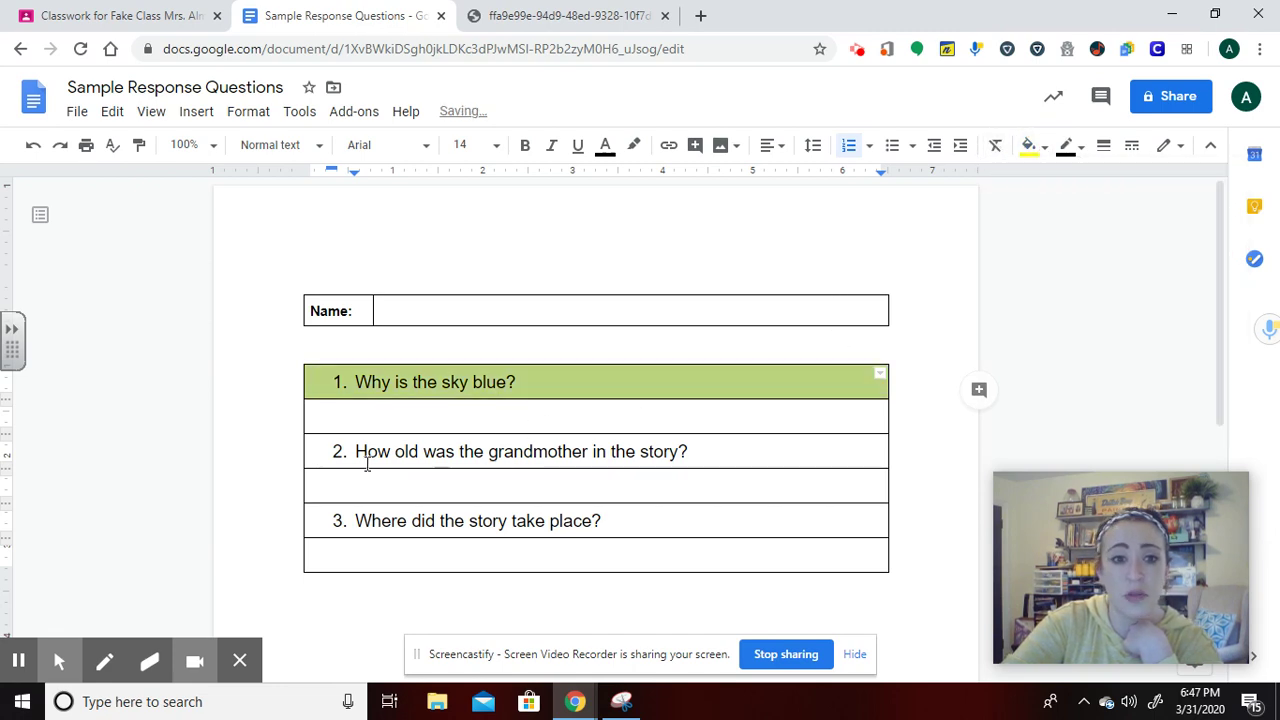
pyautogui.moveTo(320, 449); pyautogui.dragTo(758, 443)
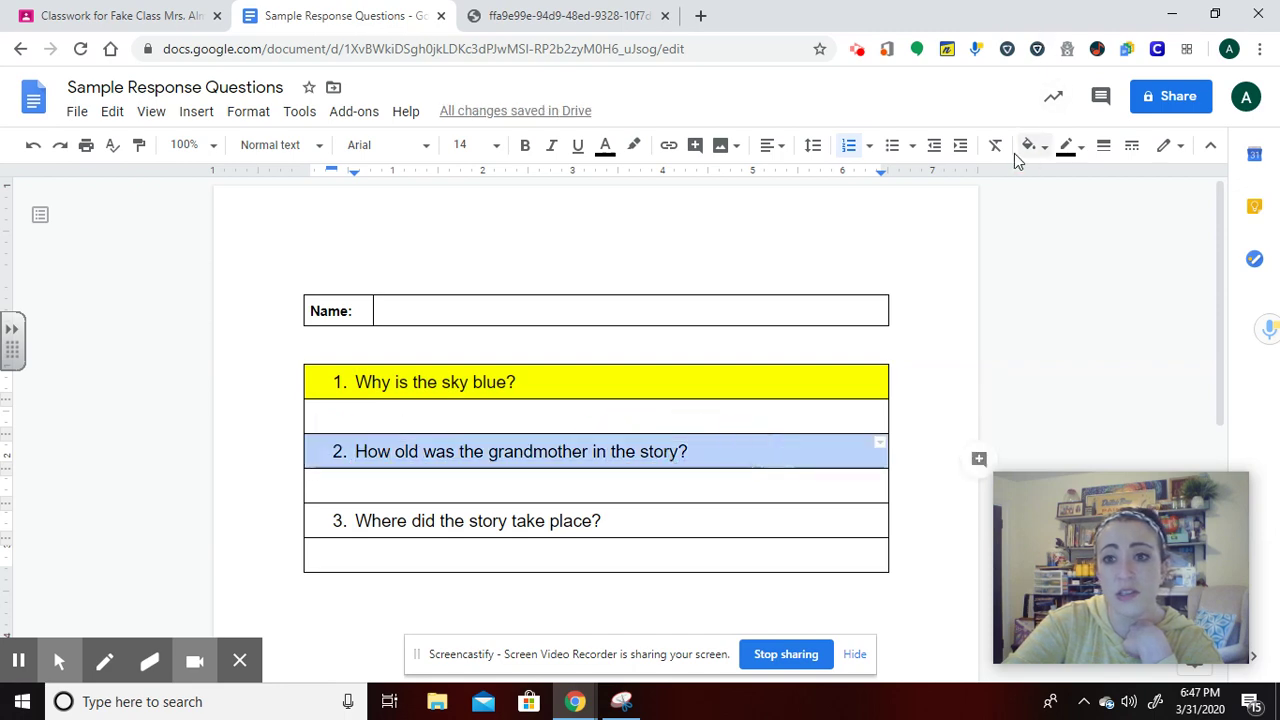
pyautogui.click(1036, 148)
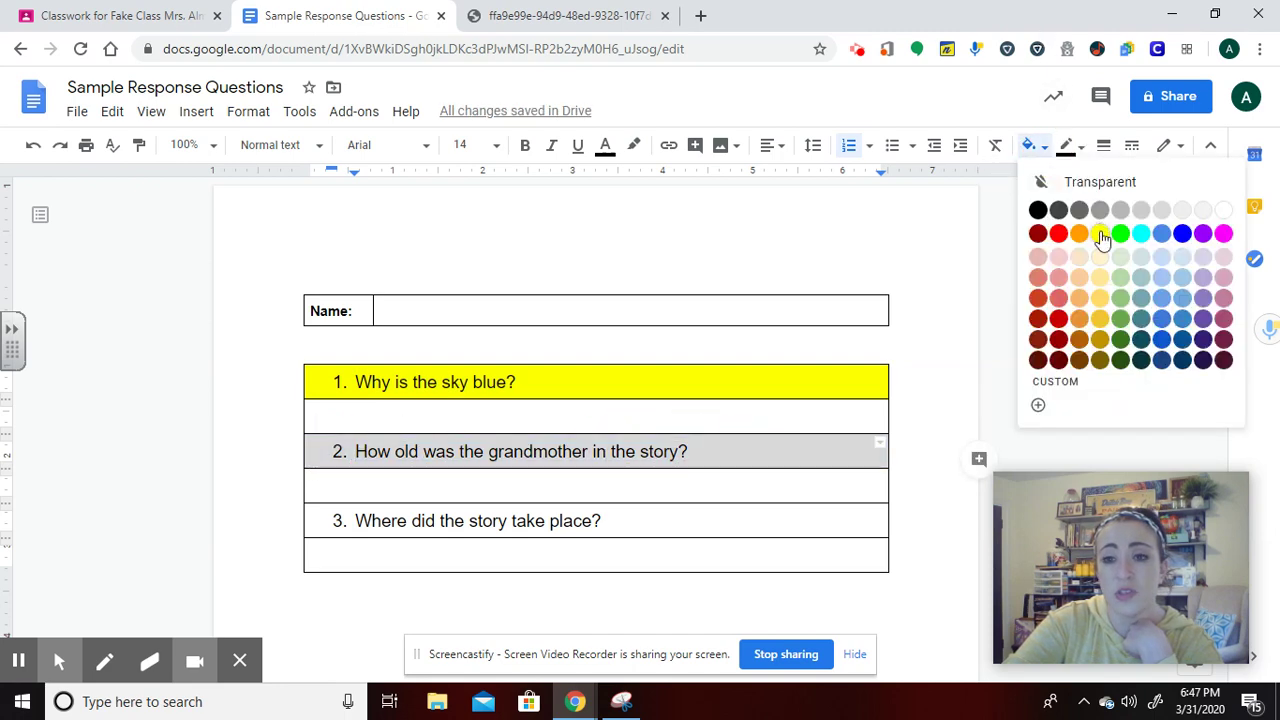
pyautogui.click(1100, 235)
pyautogui.moveTo(331, 519); pyautogui.dragTo(743, 514)
pyautogui.click(1036, 148)
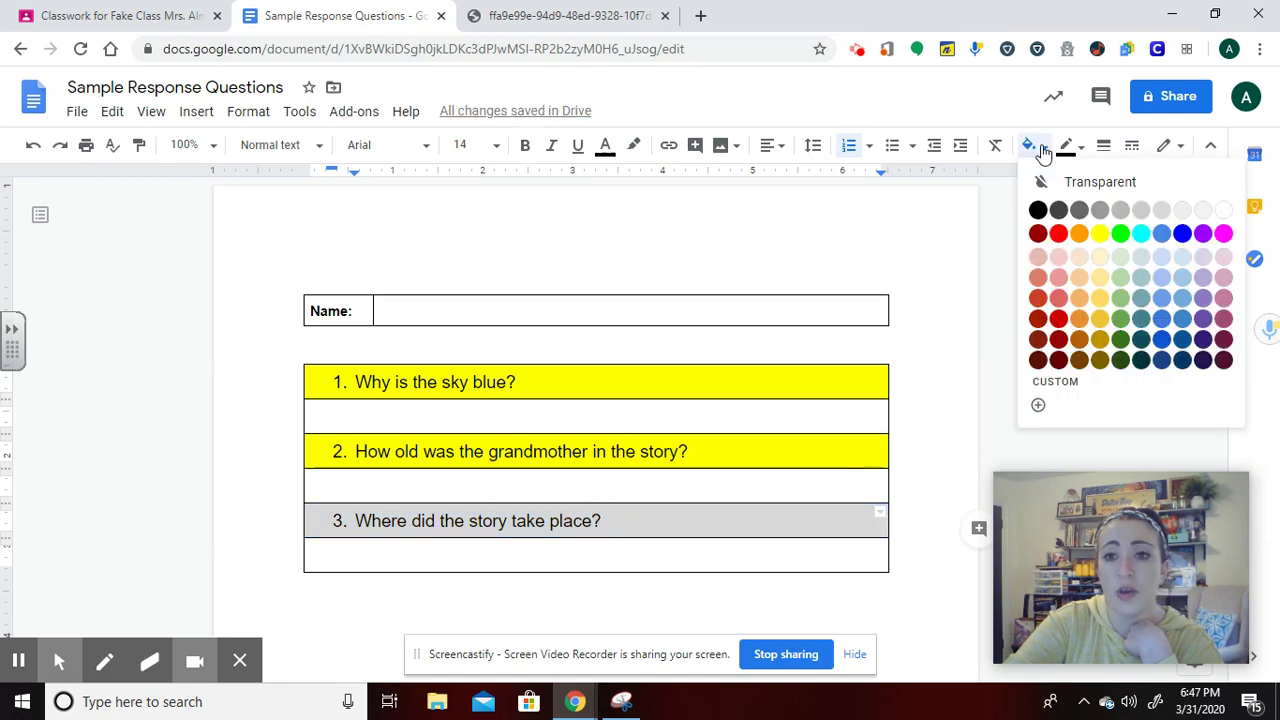
pyautogui.click(1120, 277)
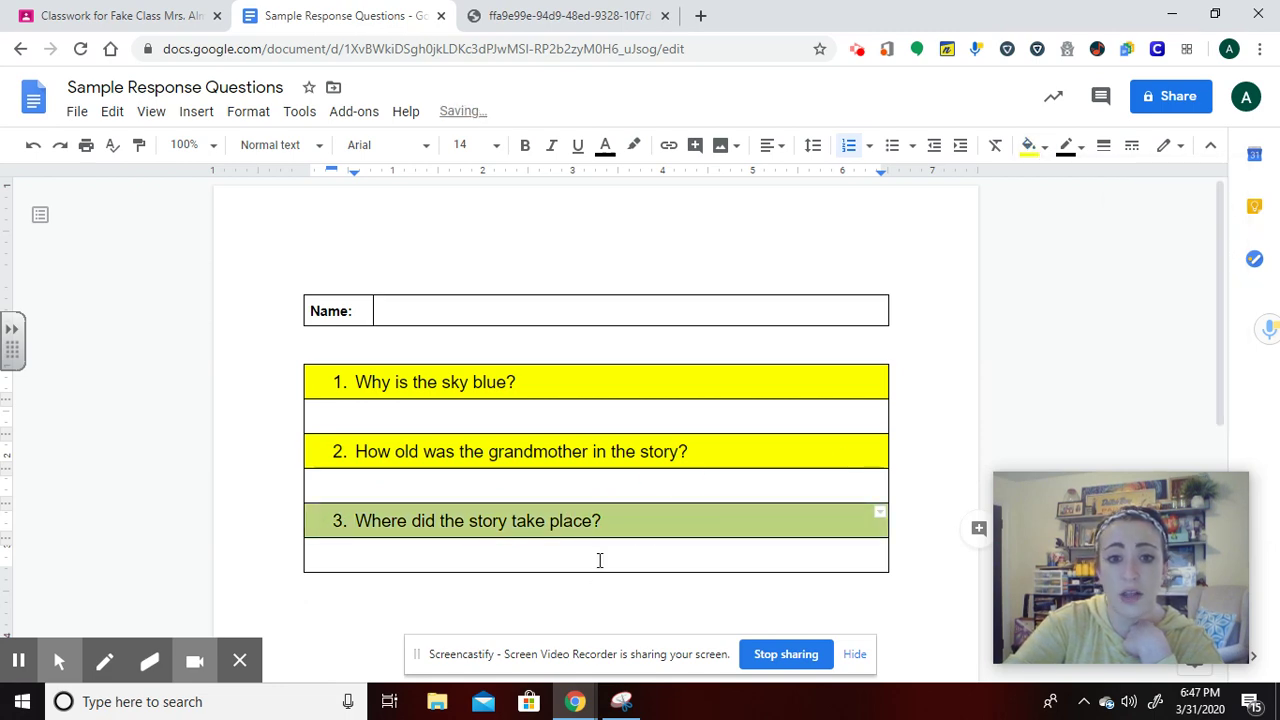
pyautogui.click(600, 558)
# Enlarge the answer row under each of the three questions by adding two blank lines to it.
pyautogui.click(492, 414)
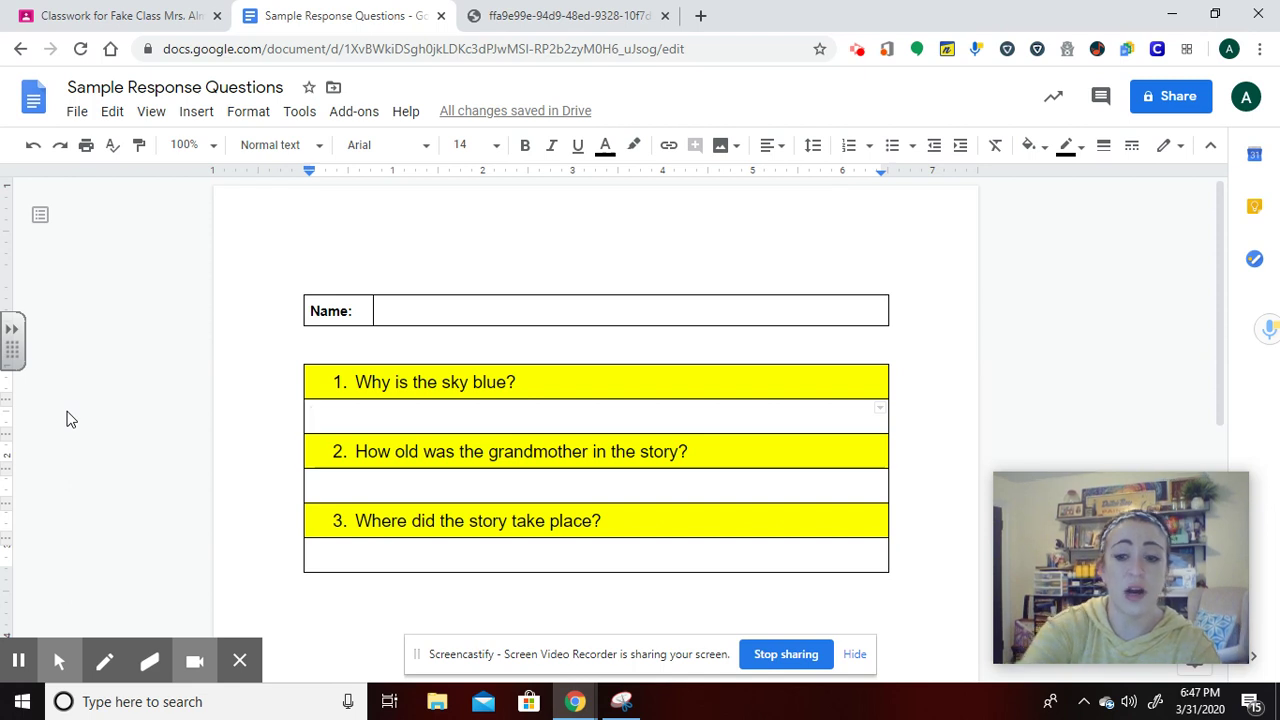
pyautogui.press('Return')
pyautogui.press('Return')
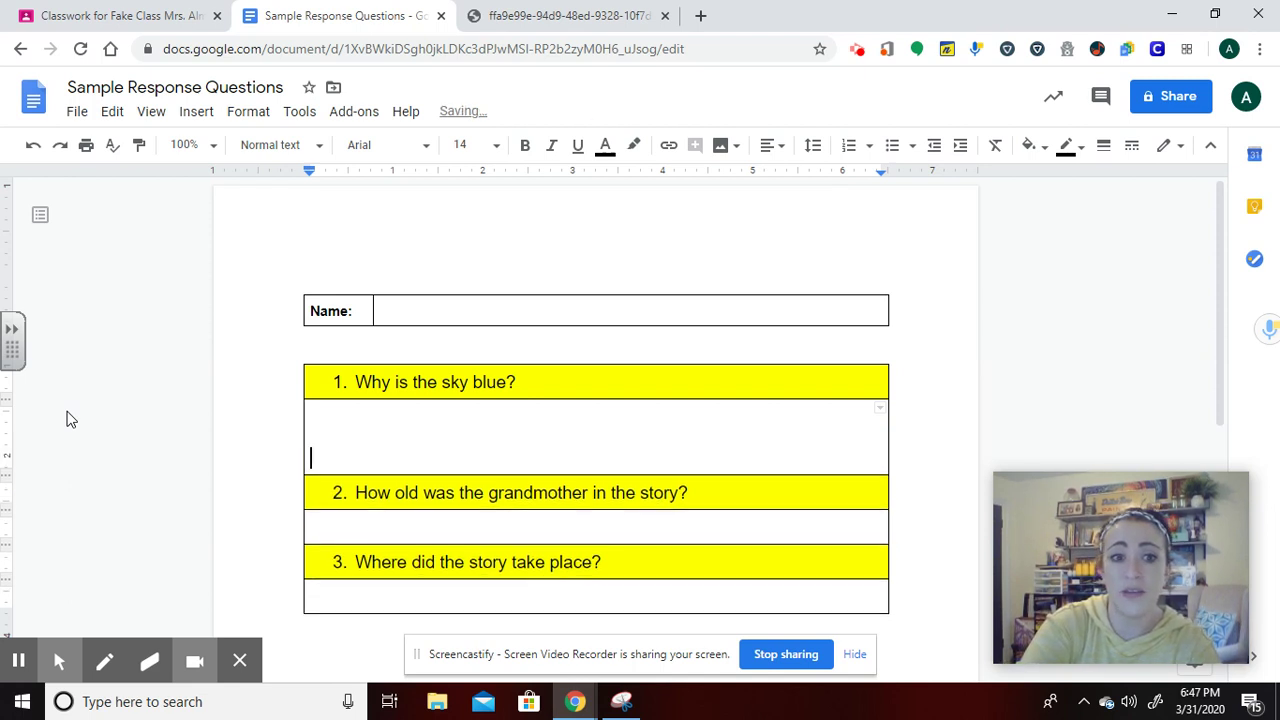
pyautogui.press('Down')
pyautogui.press('Down')
pyautogui.press('Return')
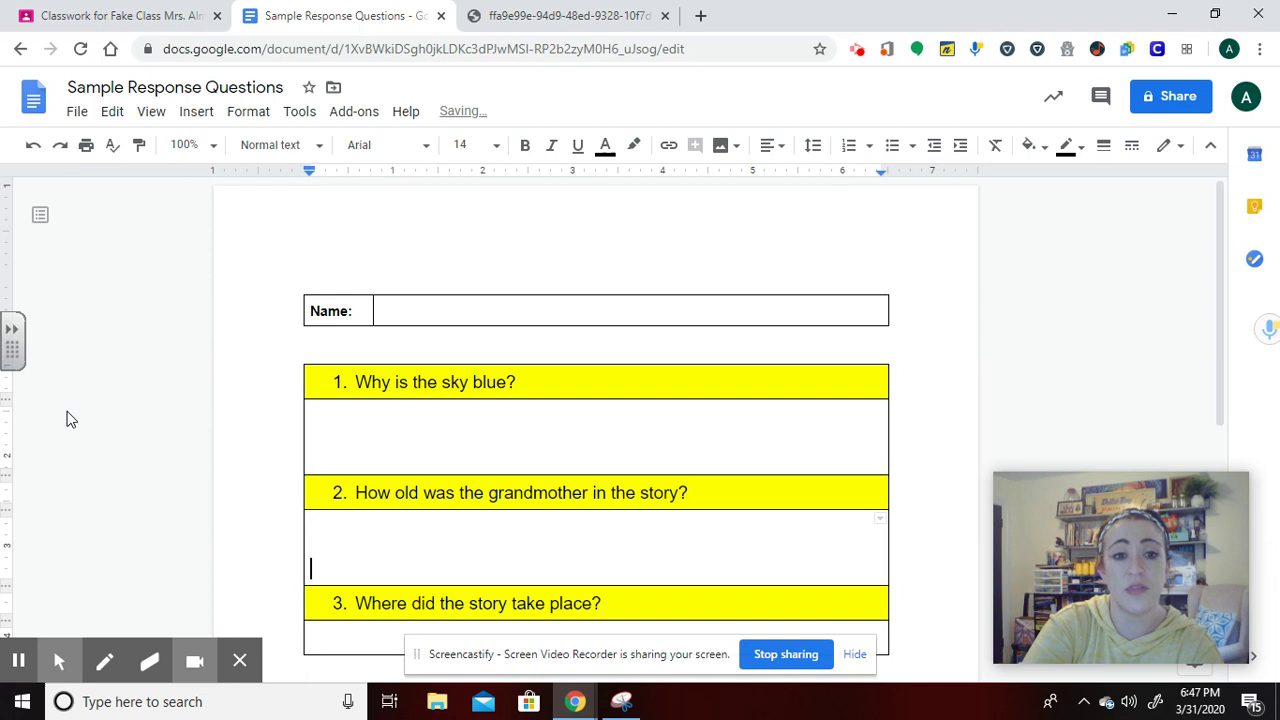
pyautogui.press('Down')
pyautogui.press('Down')
pyautogui.scroll(-1, 70, 419)
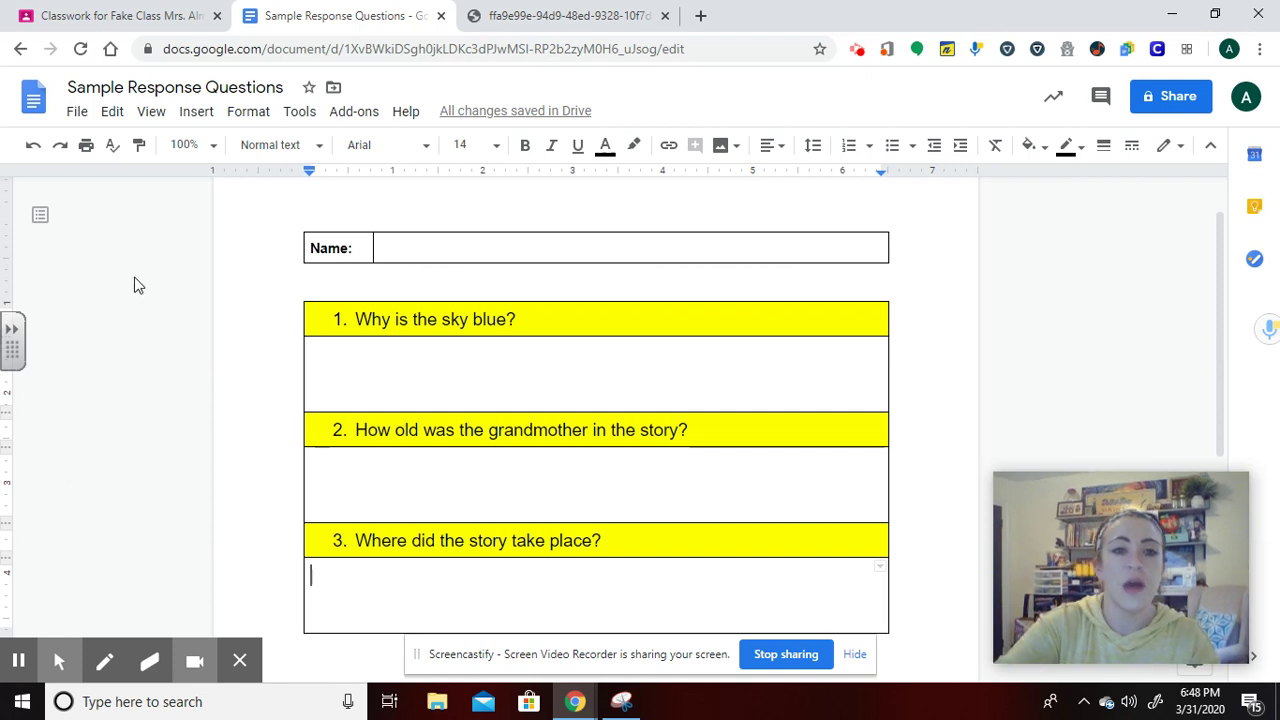
pyautogui.click(434, 375)
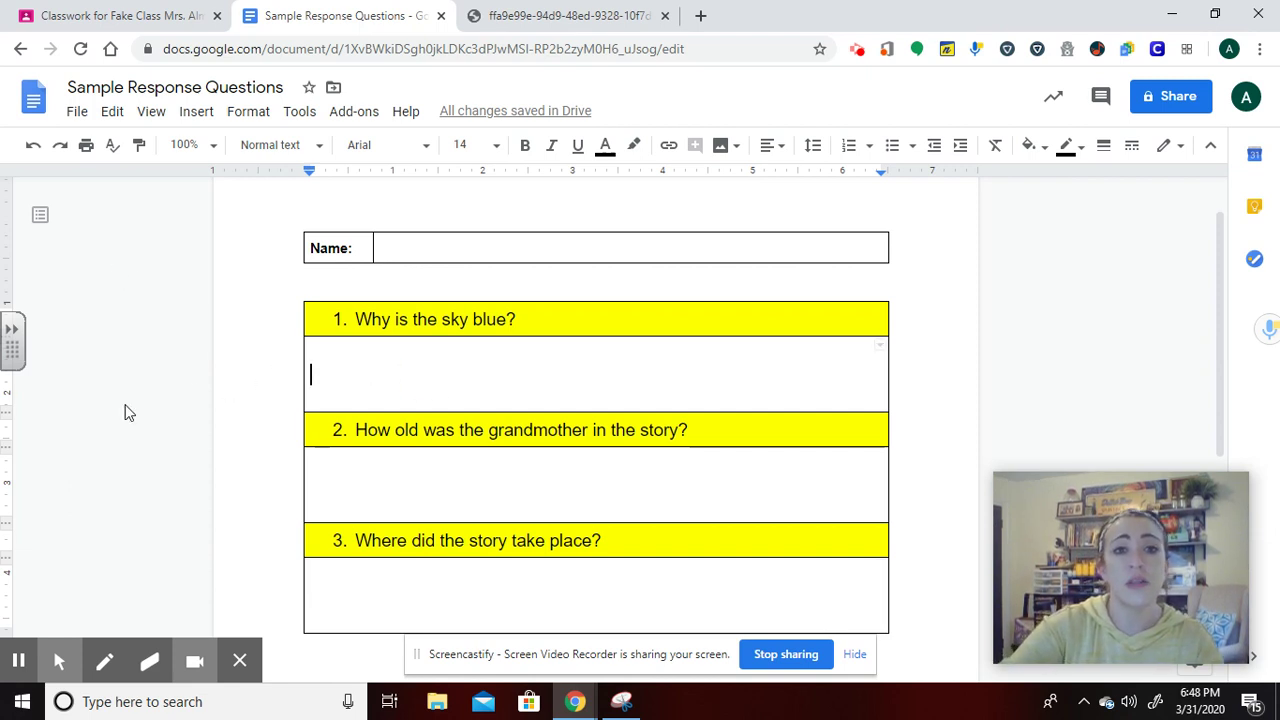
pyautogui.click(333, 345)
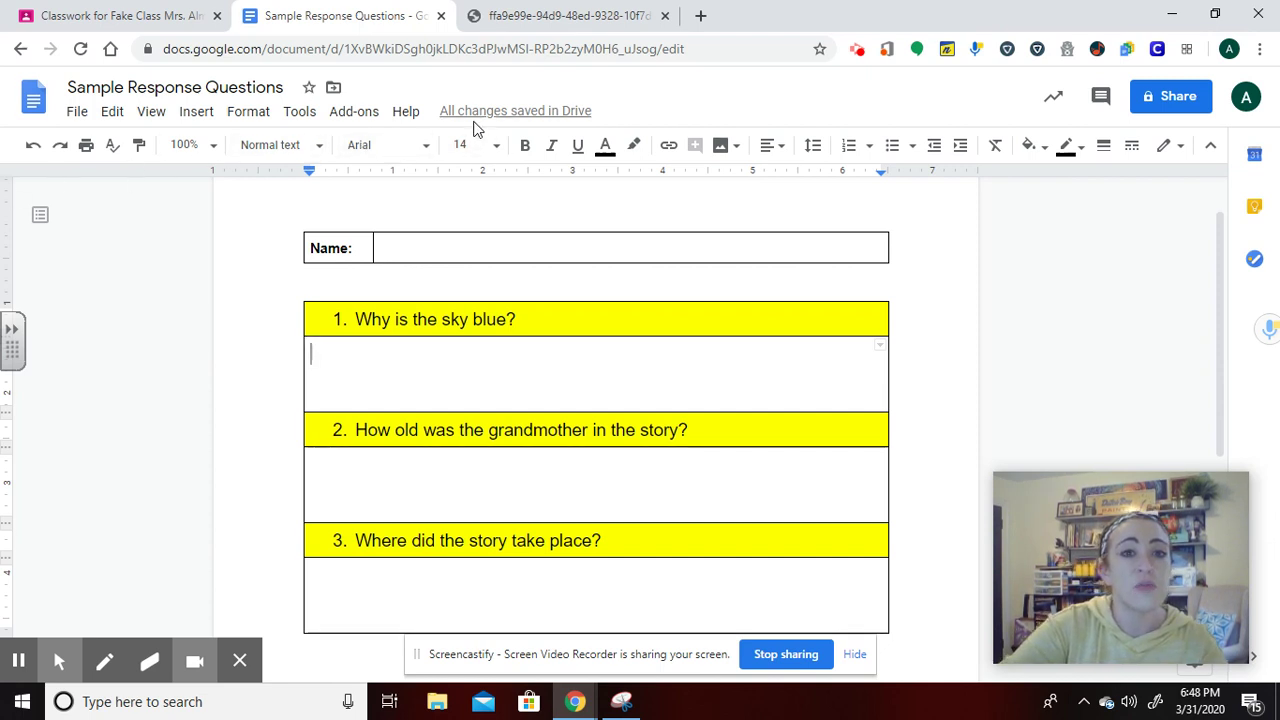
pyautogui.moveTo(481, 120)
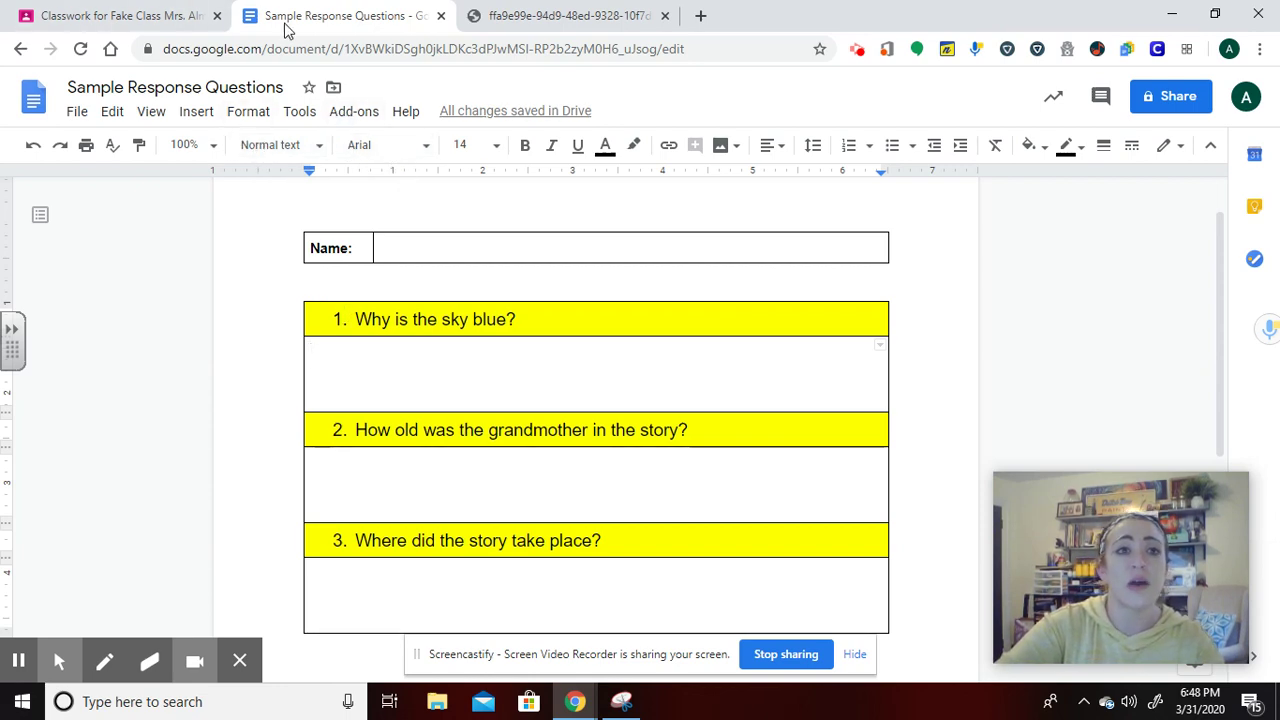
# Switch to Google Classroom, look at the Fake Class stream page, and return to the classwork page.
pyautogui.click(140, 12)
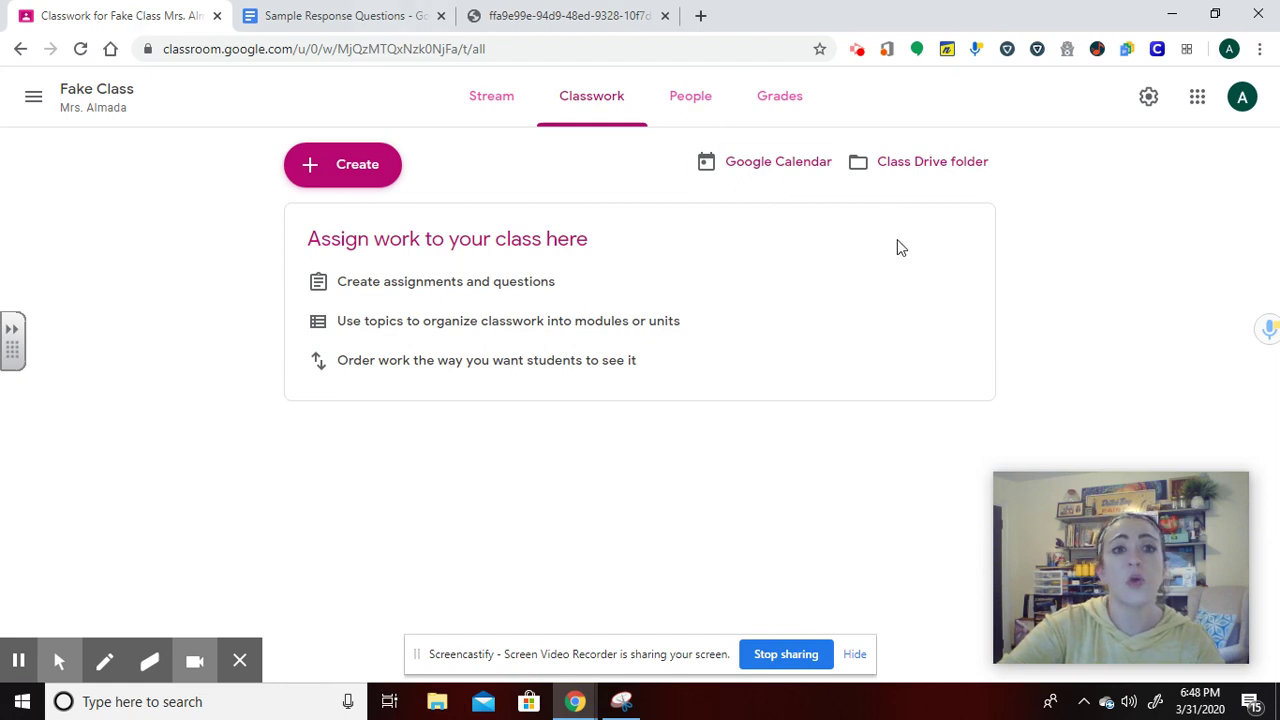
pyautogui.click(487, 100)
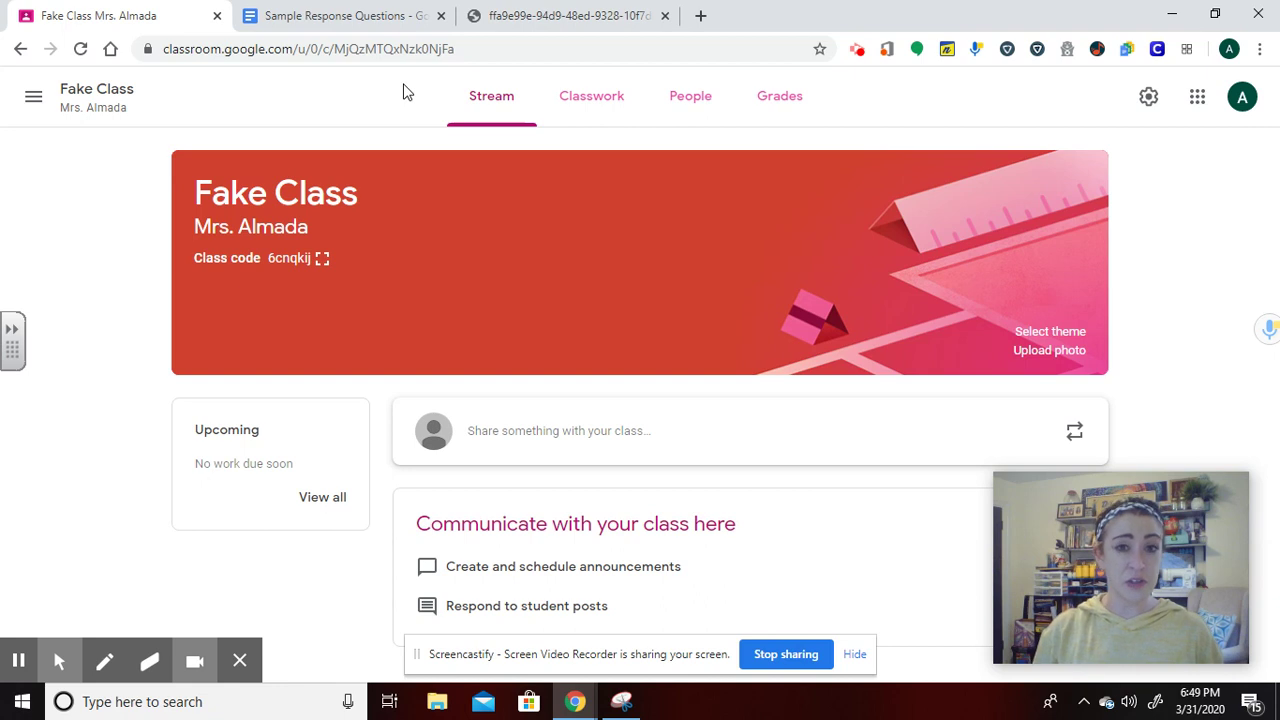
pyautogui.click(603, 107)
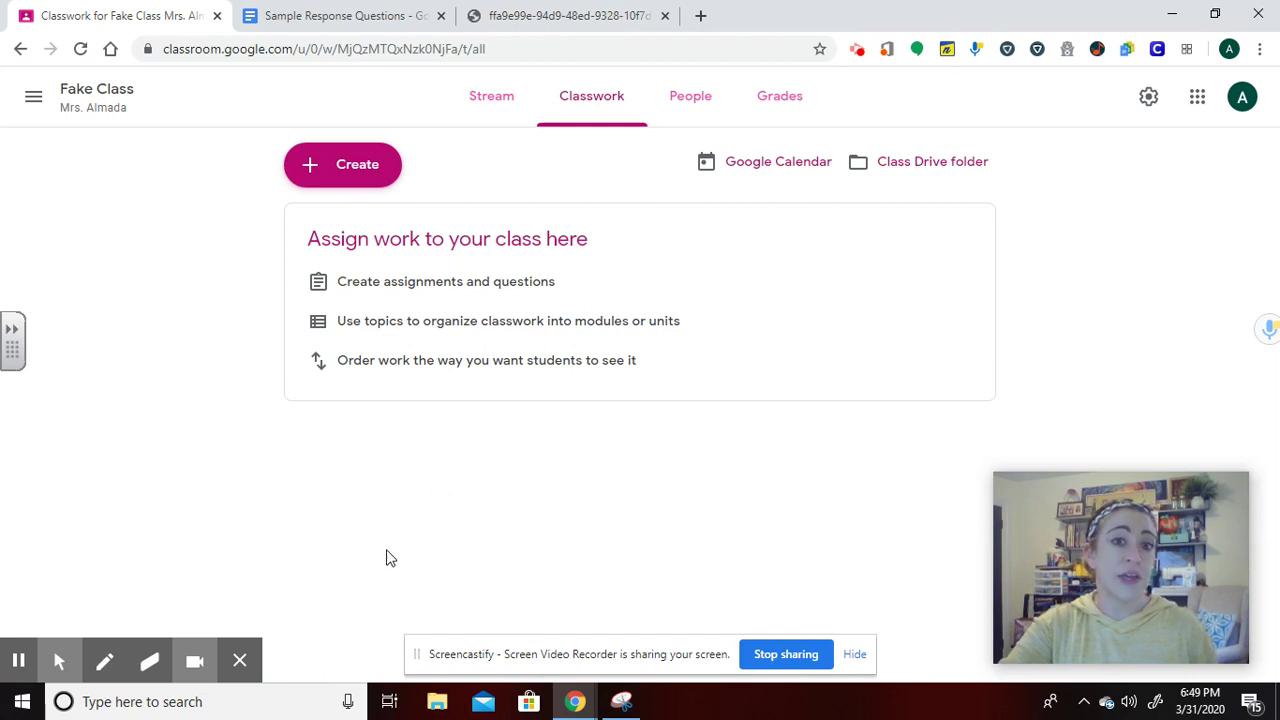
# Add a classwork topic named Response to Reading.
pyautogui.click(366, 175)
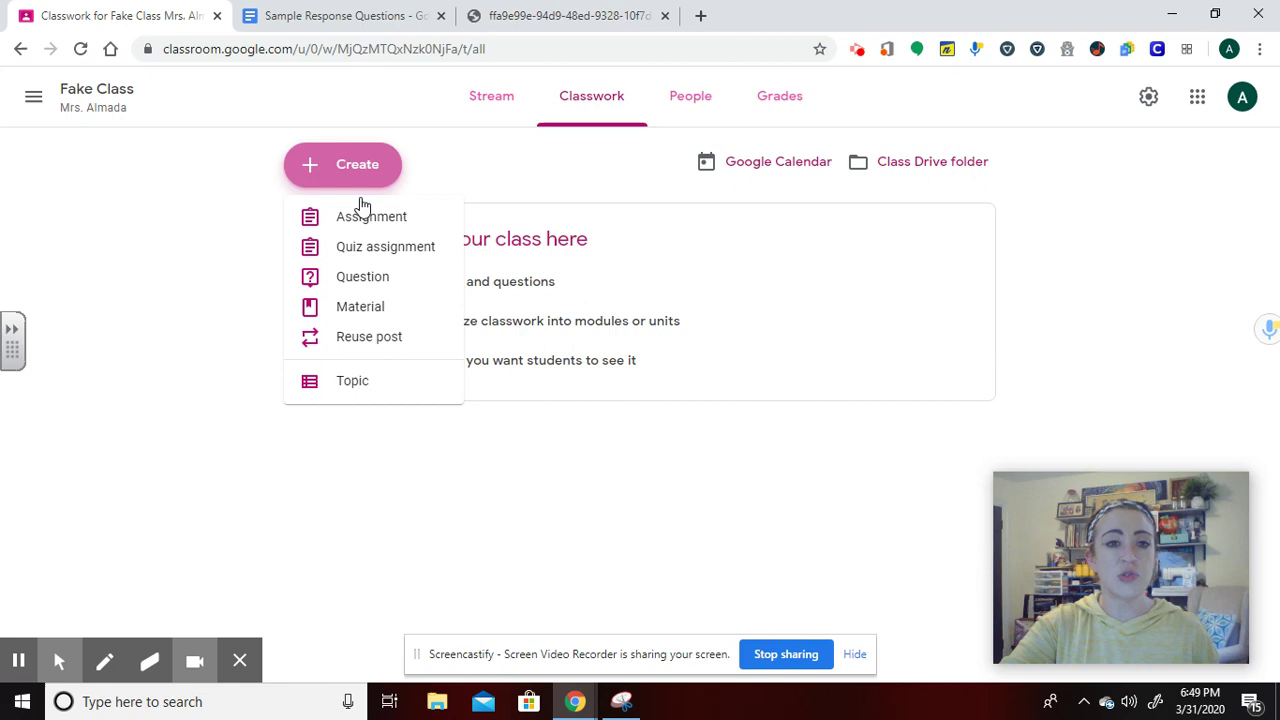
pyautogui.click(356, 384)
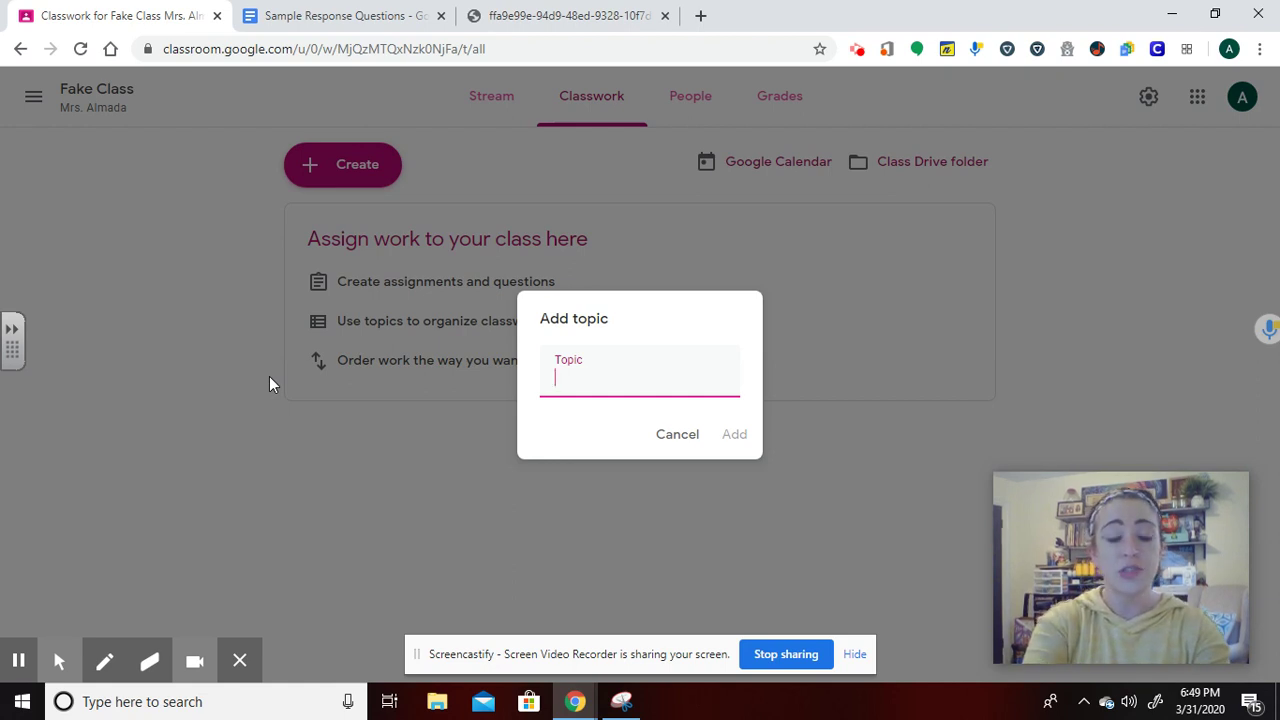
pyautogui.write('Response')
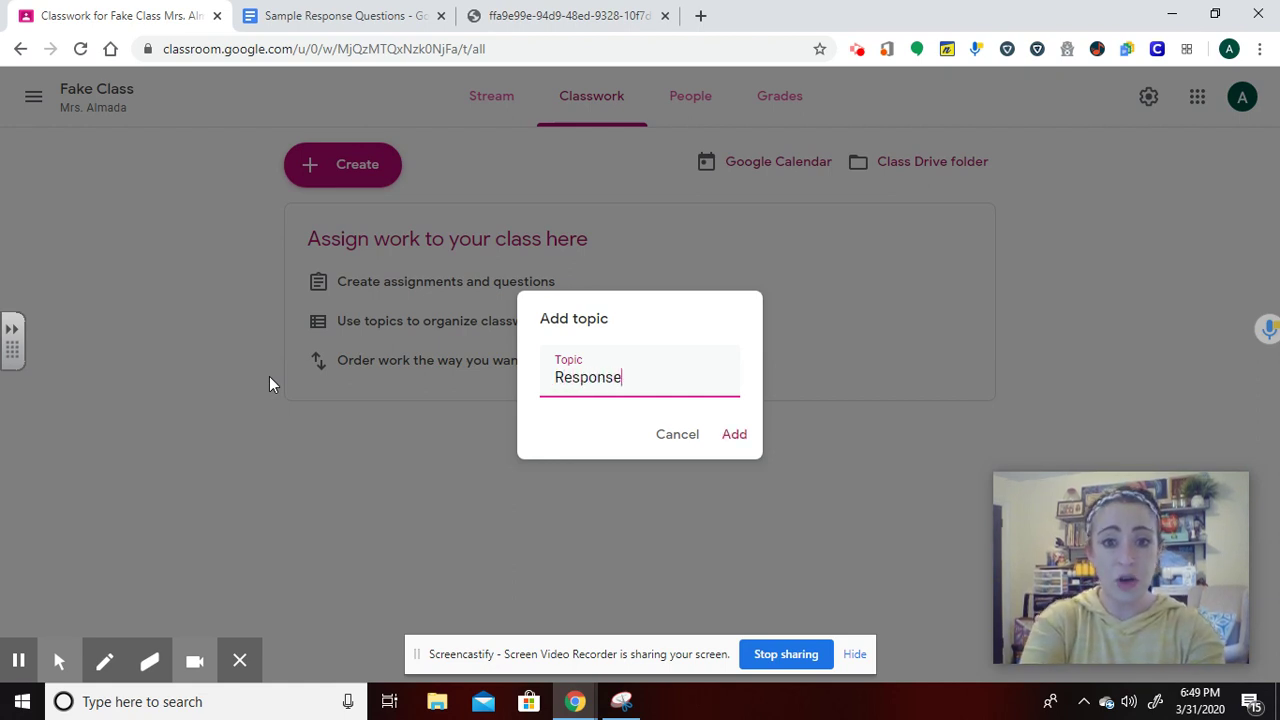
pyautogui.write(' to Reading')
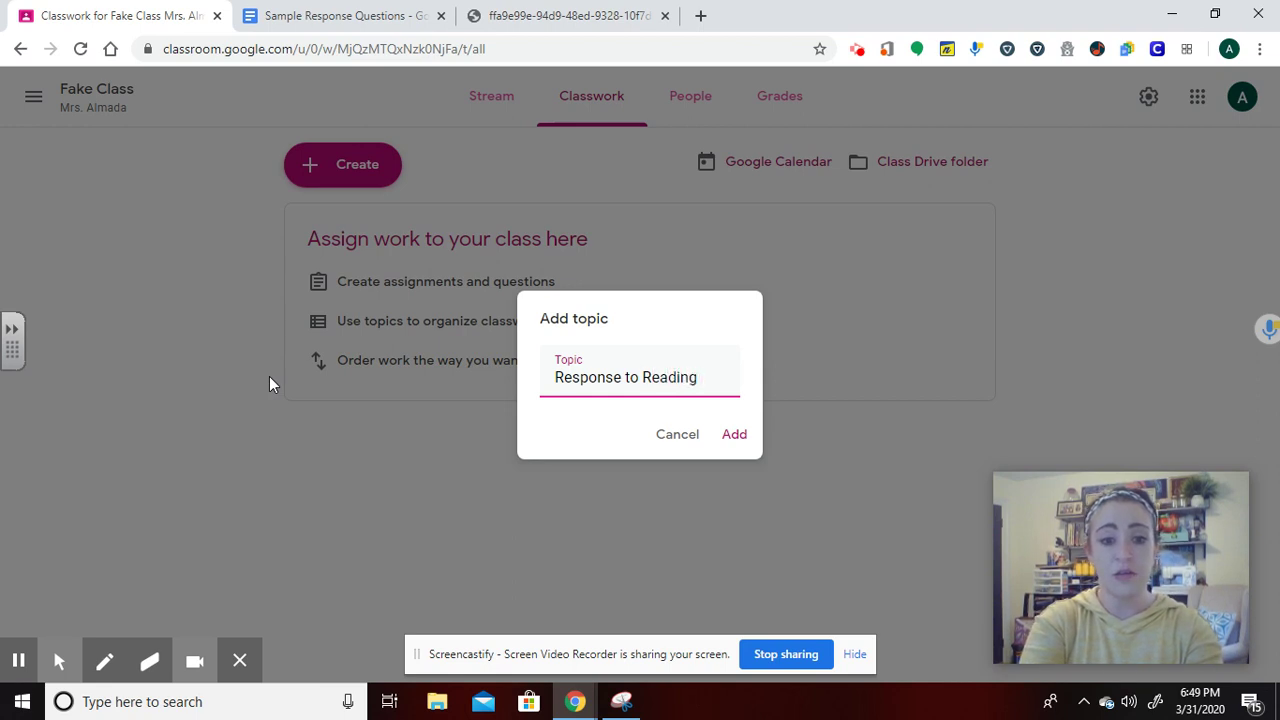
pyautogui.click(730, 434)
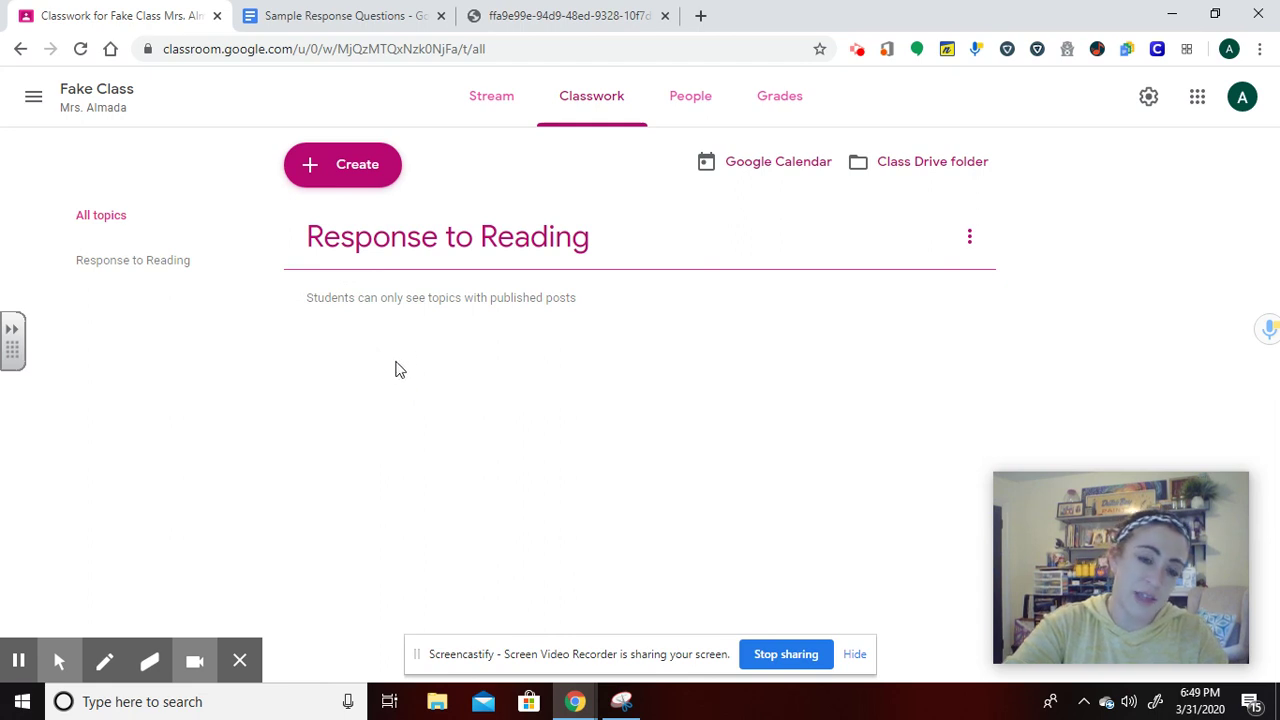
# Add a second classwork topic named Math.
pyautogui.click(340, 164)
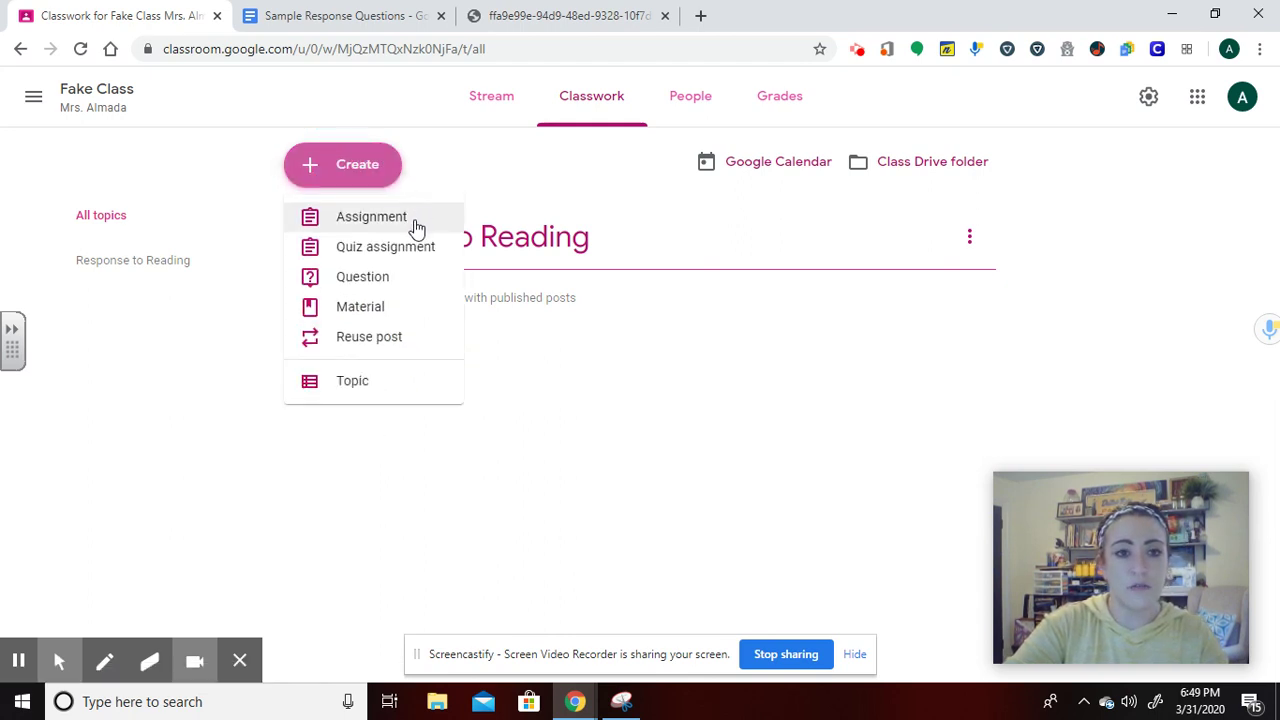
pyautogui.click(381, 381)
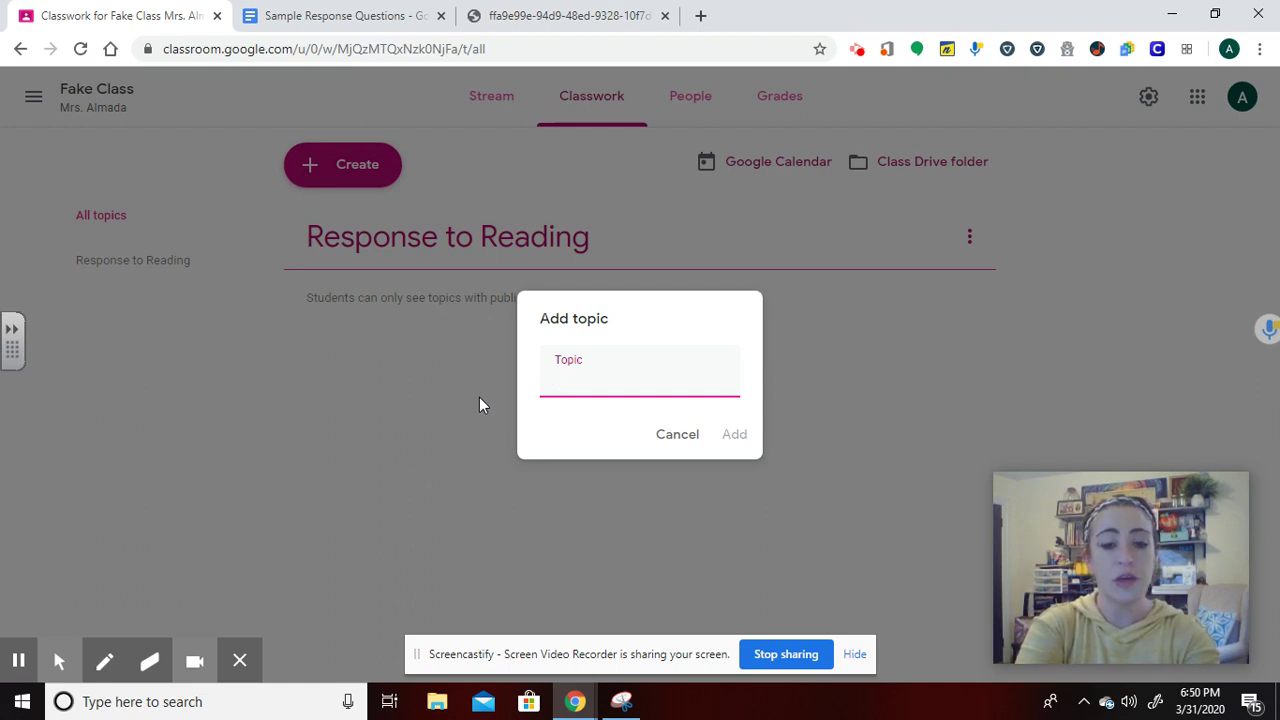
pyautogui.write('Math')
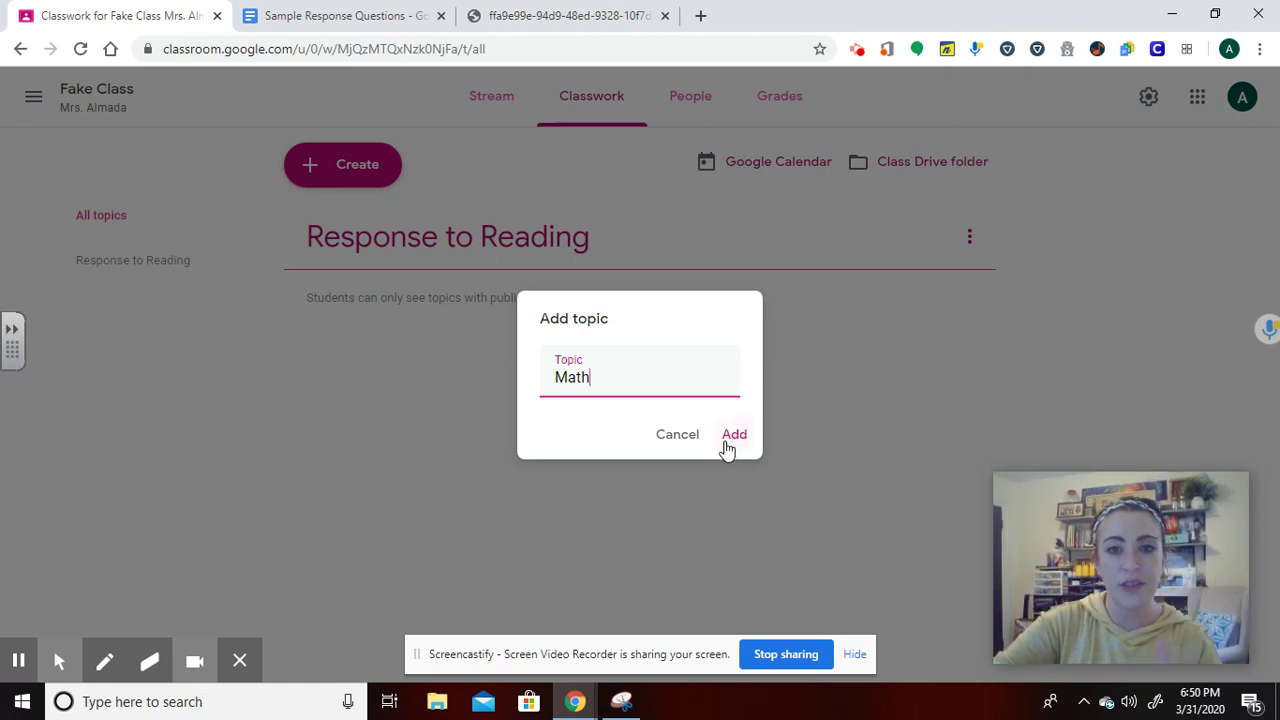
pyautogui.click(727, 445)
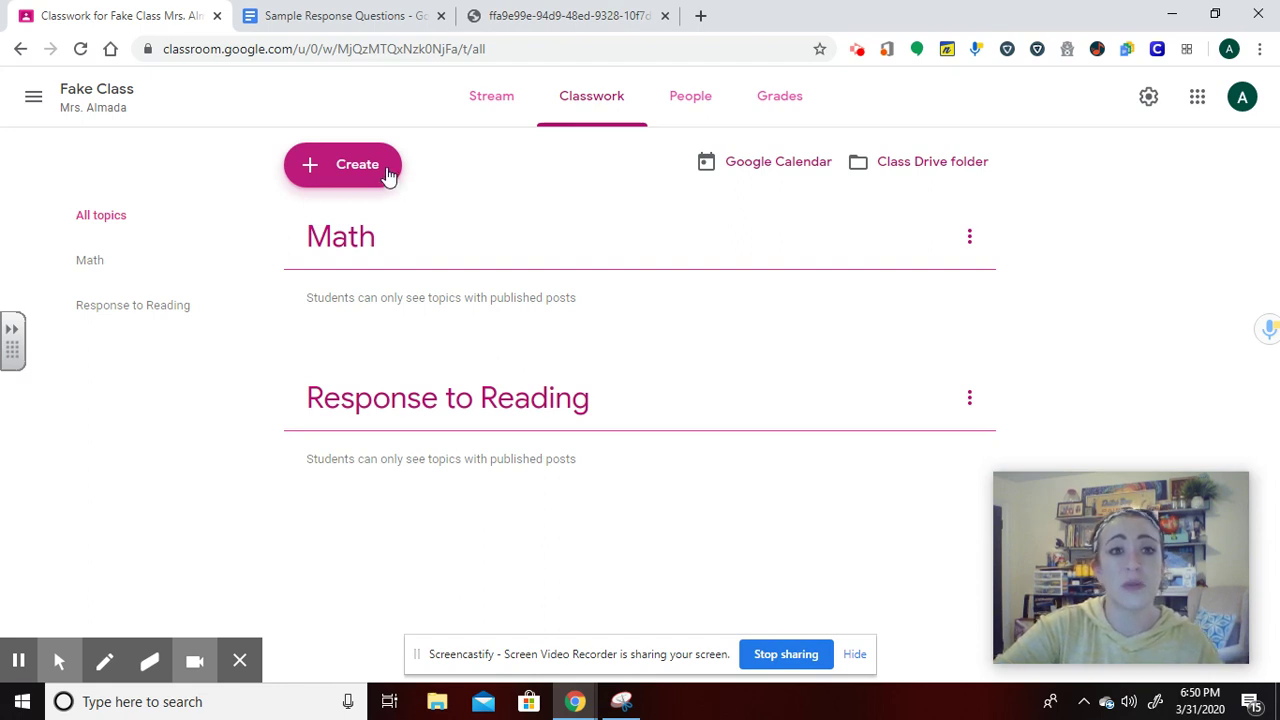
# Create a new assignment titled Sample Response Questions, leaving the instructions blank.
pyautogui.click(388, 172)
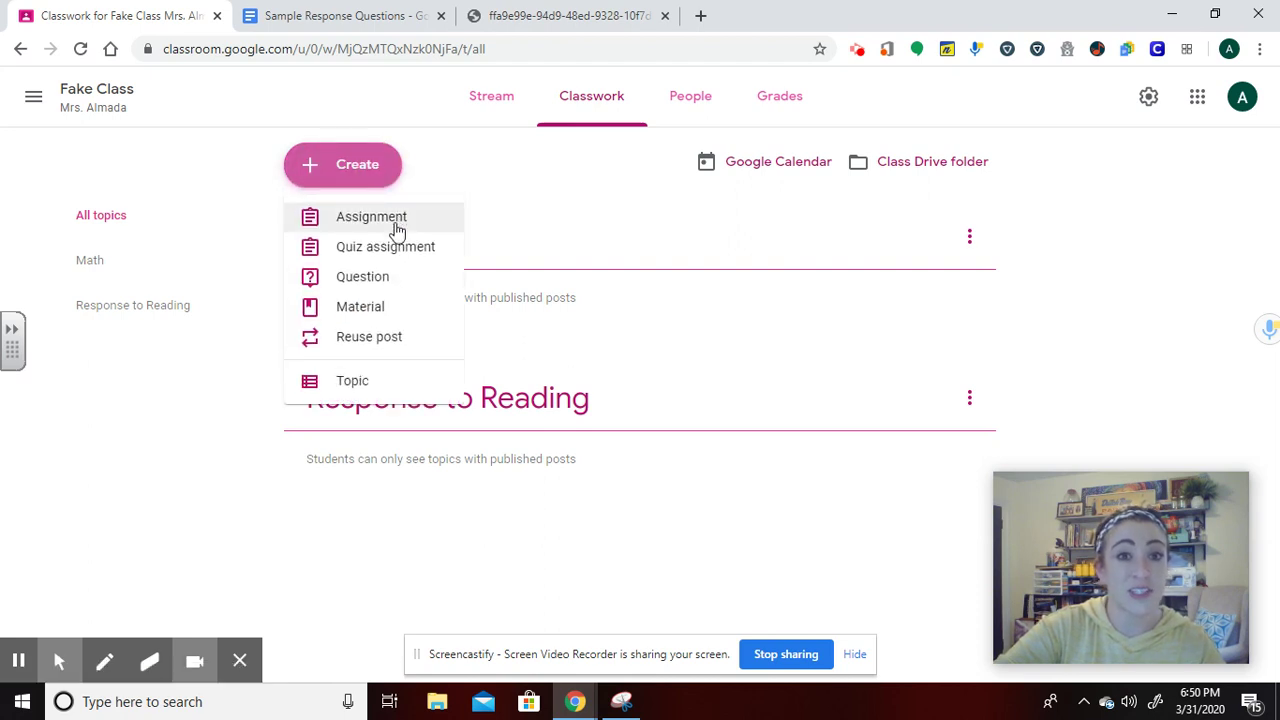
pyautogui.click(397, 230)
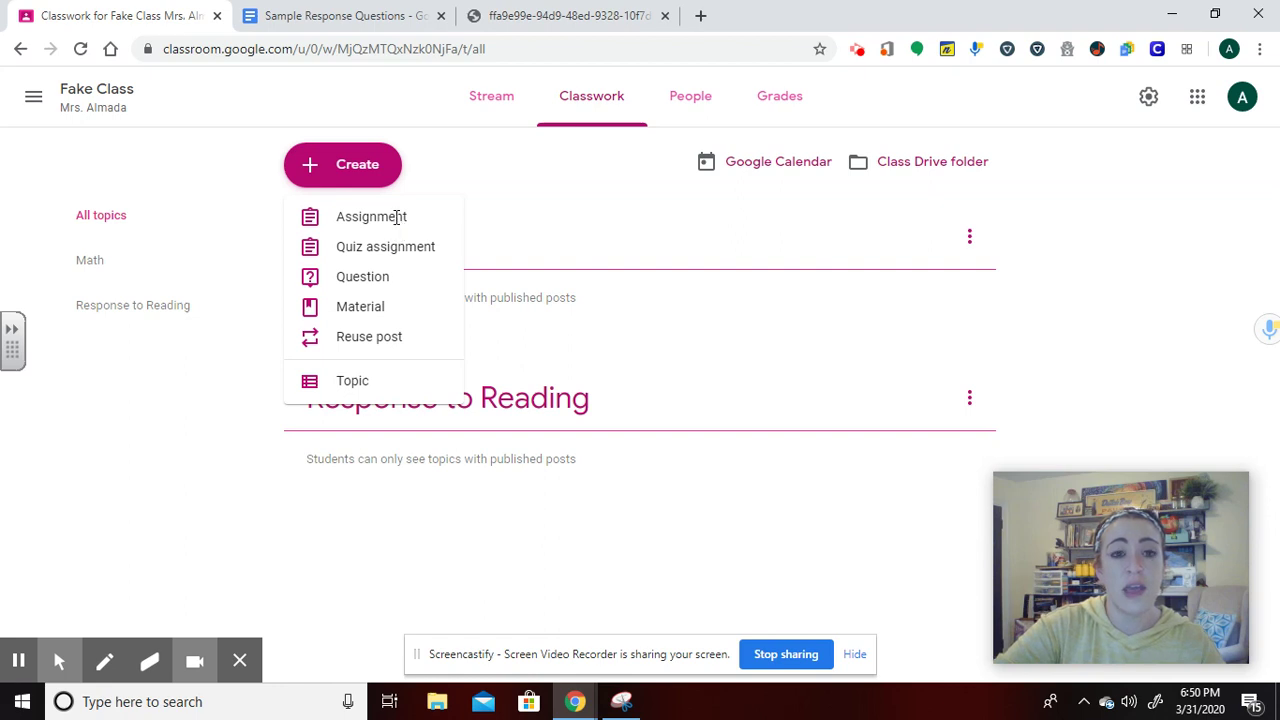
pyautogui.click(394, 216)
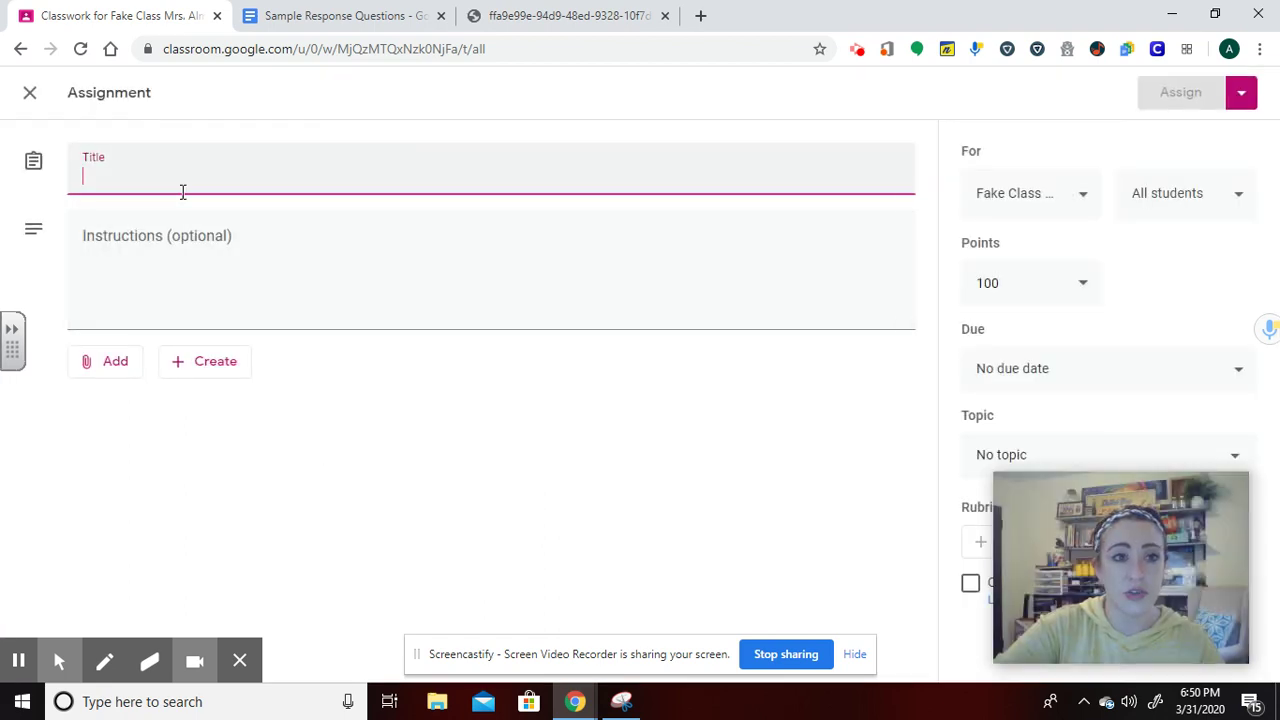
pyautogui.write('S')
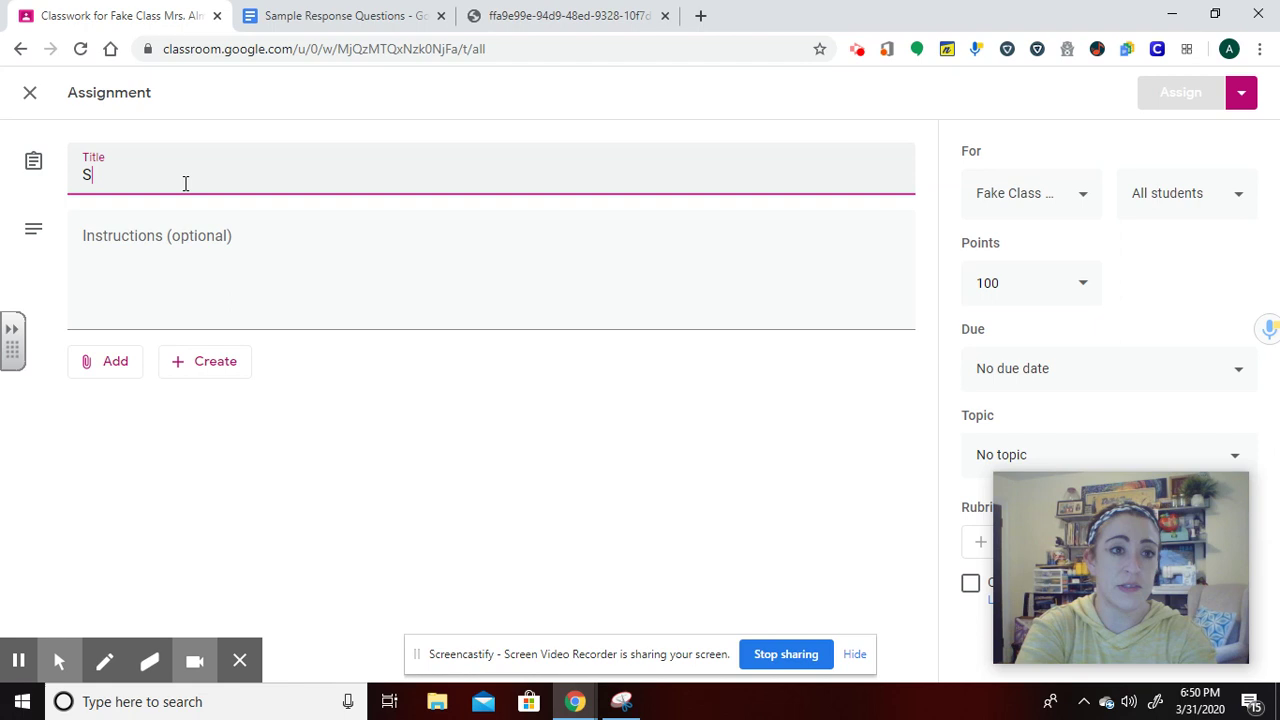
pyautogui.write('ample Response ')
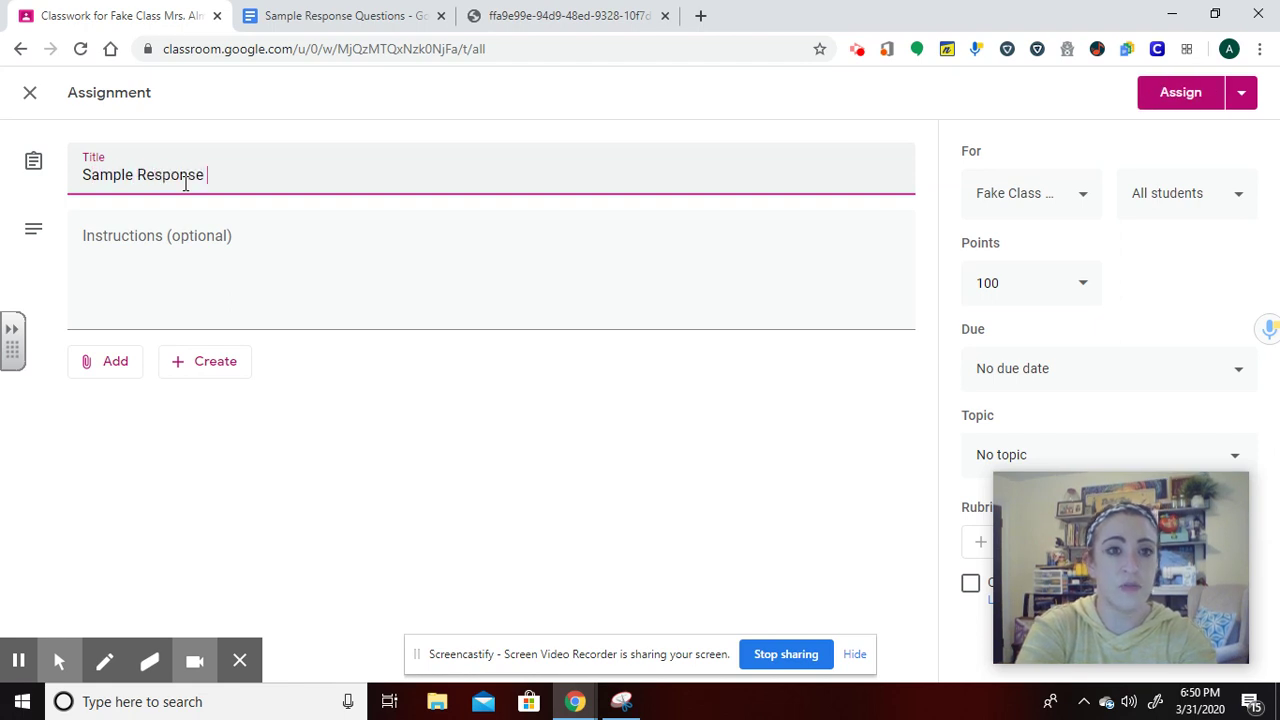
pyautogui.write('Questions')
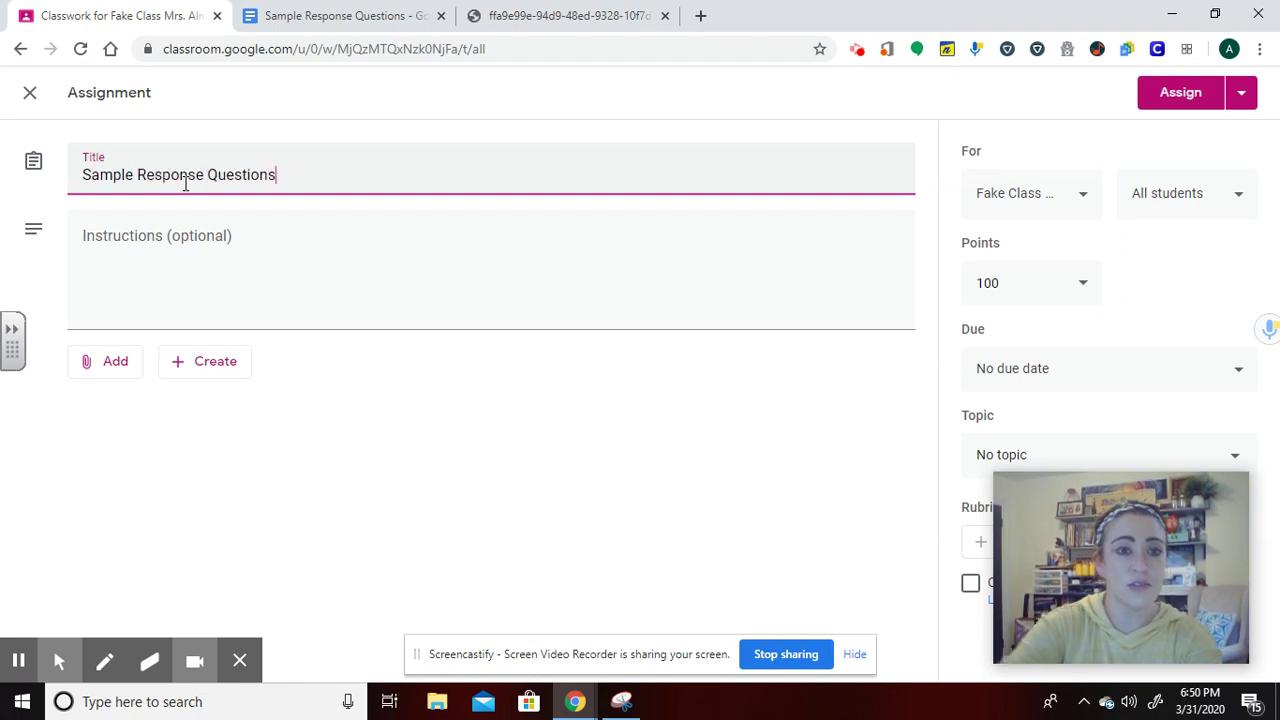
pyautogui.click(180, 264)
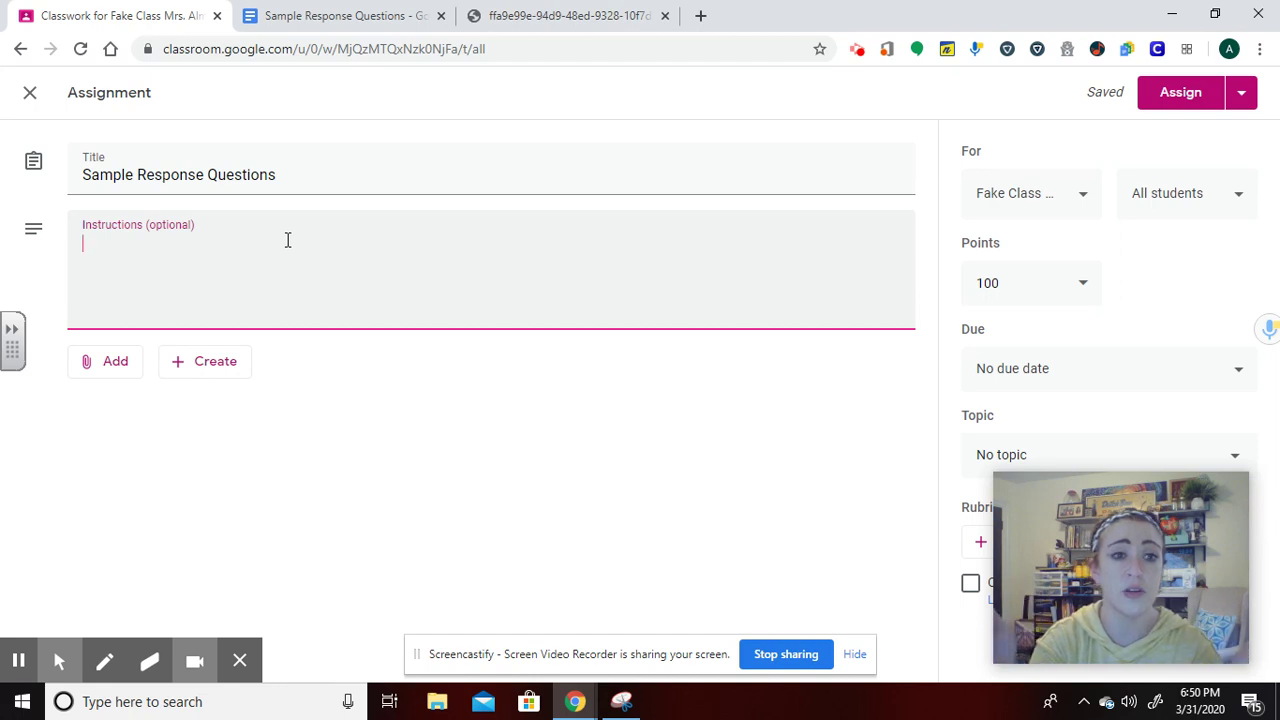
# Attach the Sample Response Questions document from Google Drive and set it to make a copy for each student.
pyautogui.click(98, 376)
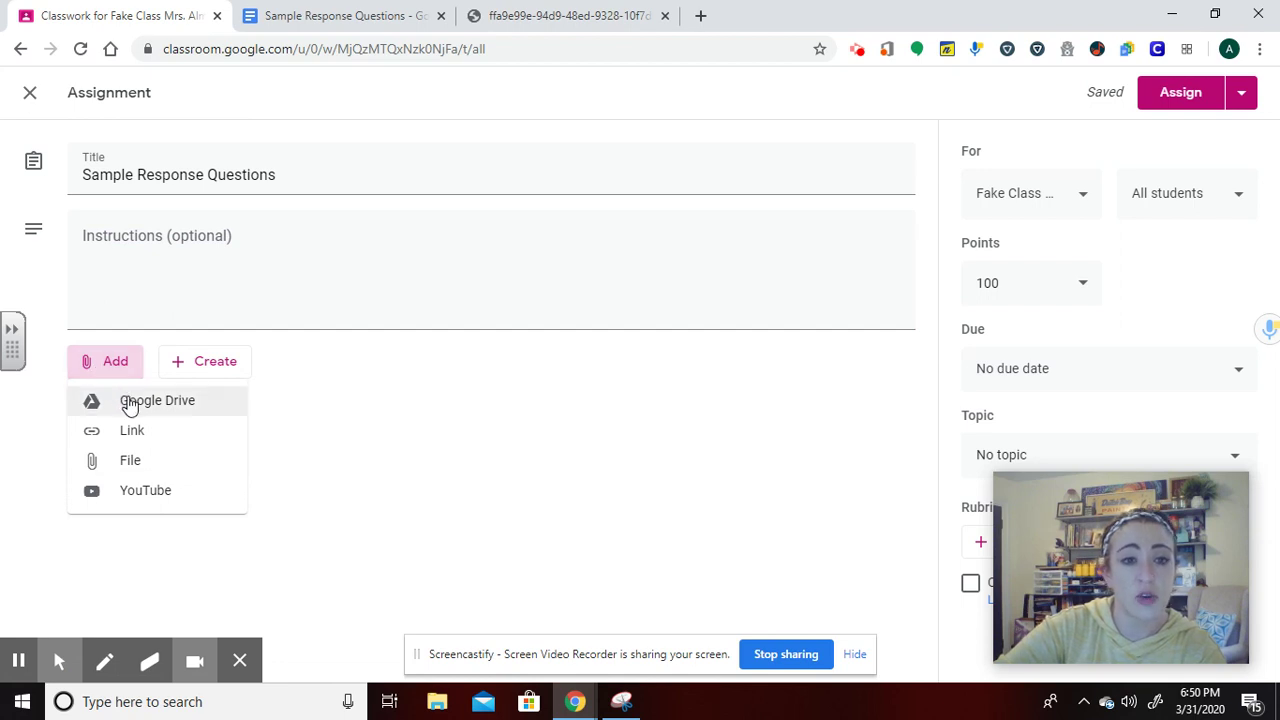
pyautogui.click(131, 402)
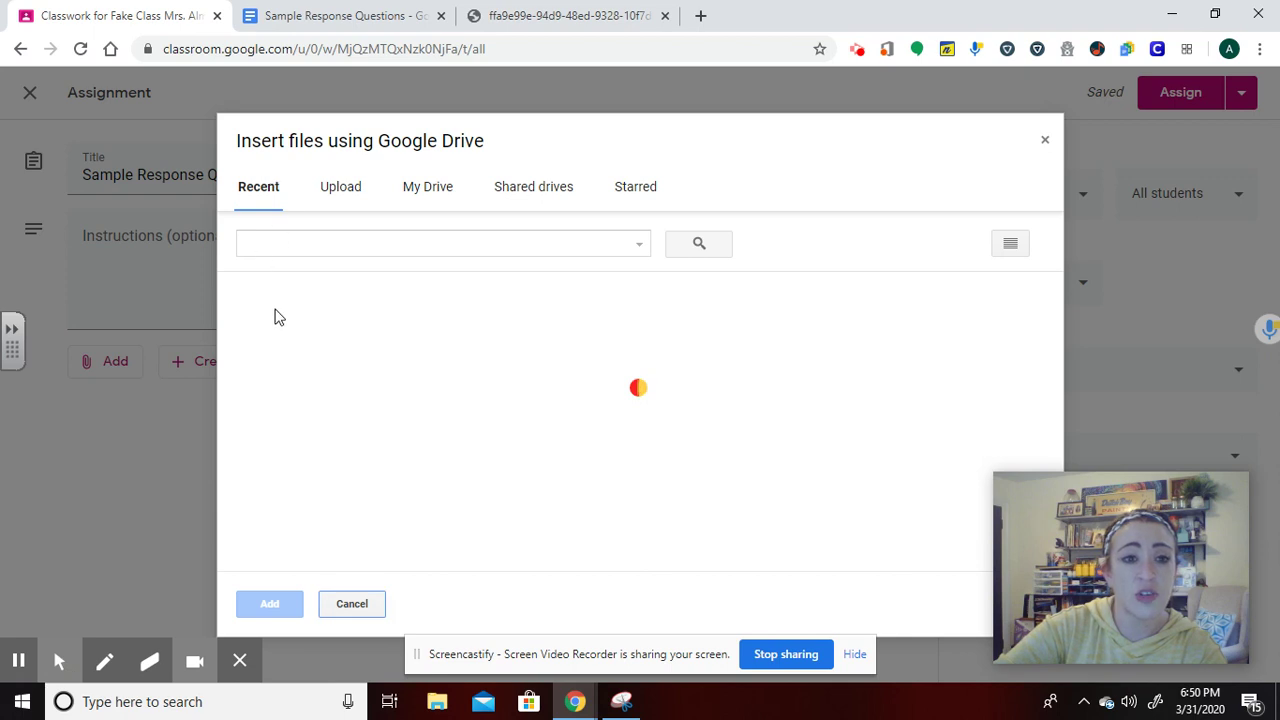
pyautogui.click(300, 385)
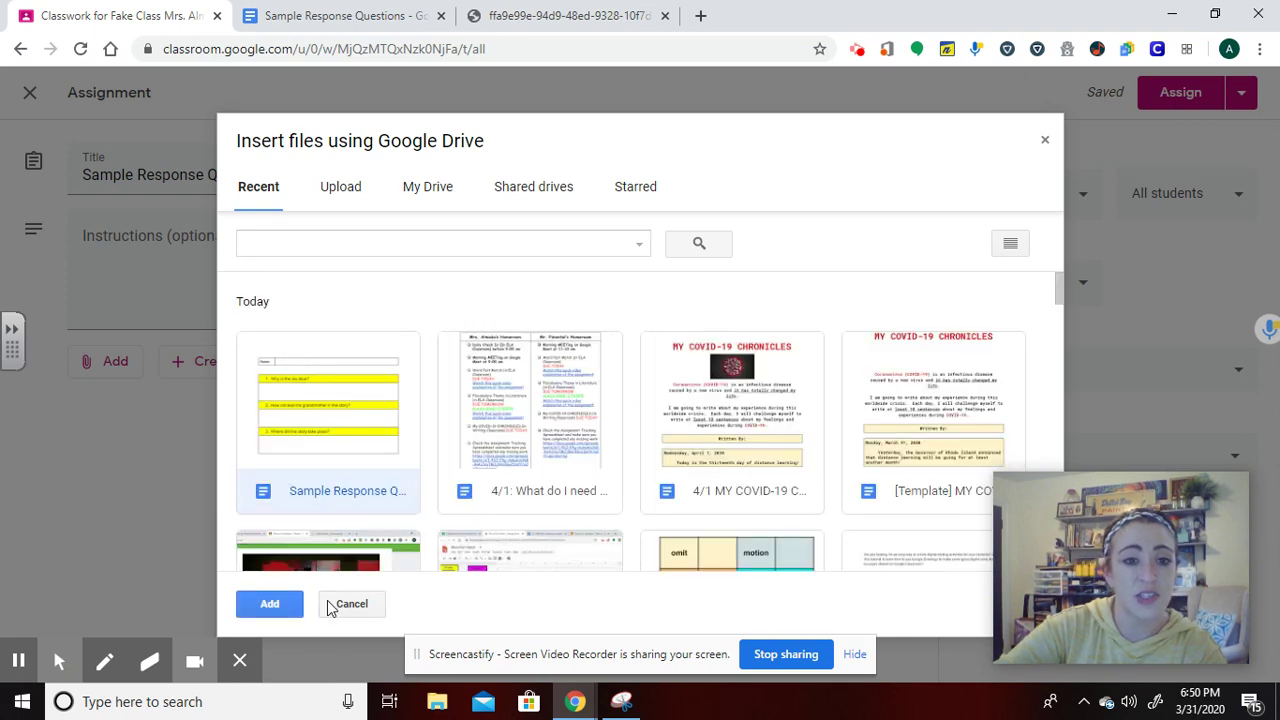
pyautogui.click(270, 604)
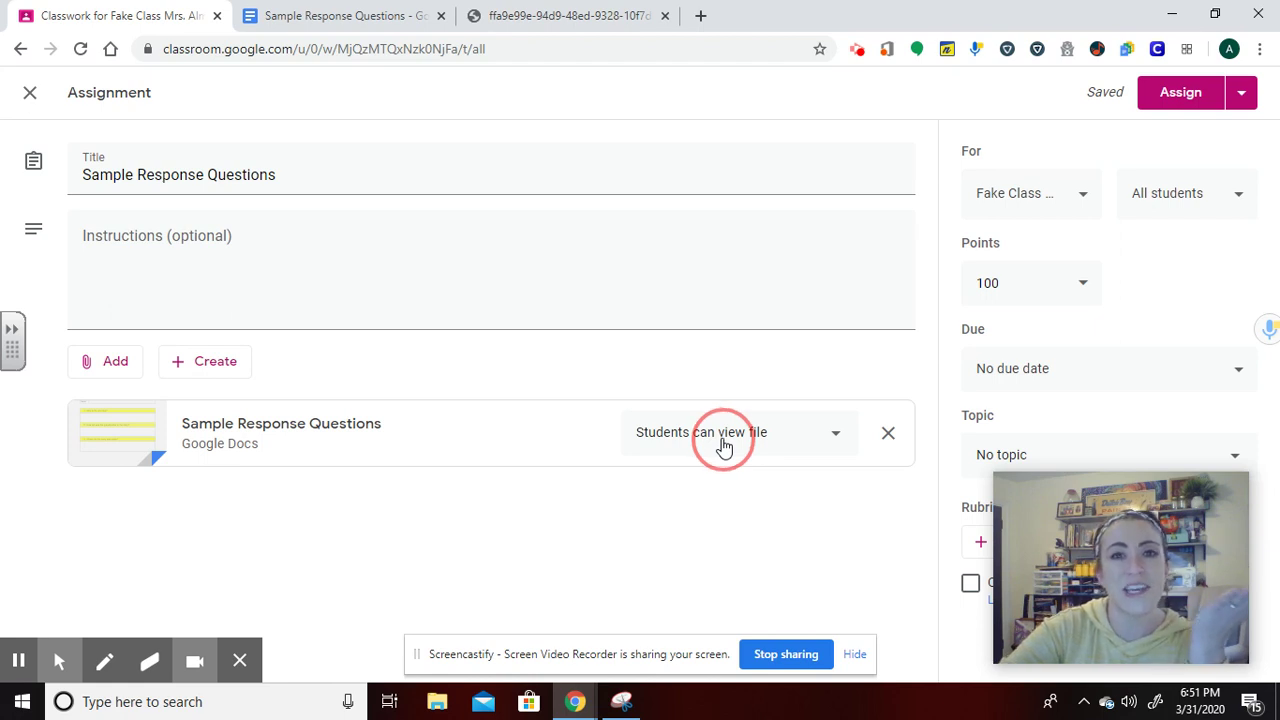
pyautogui.click(724, 446)
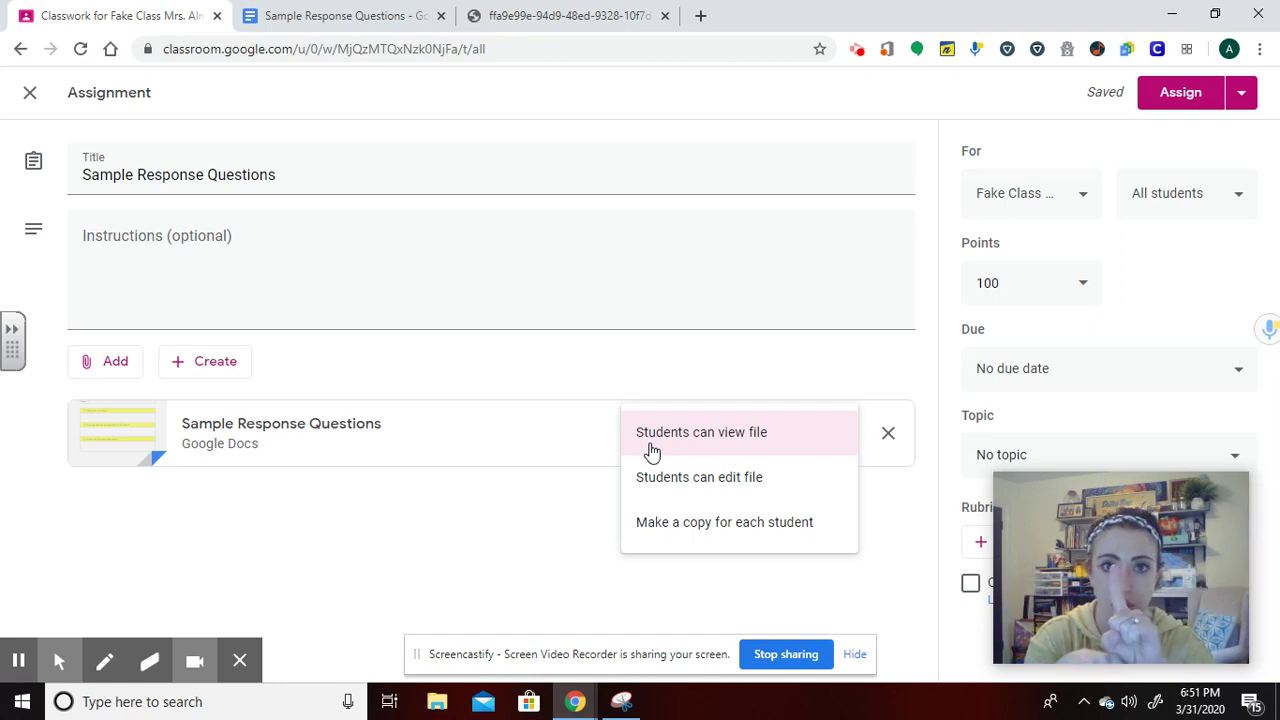
pyautogui.click(685, 535)
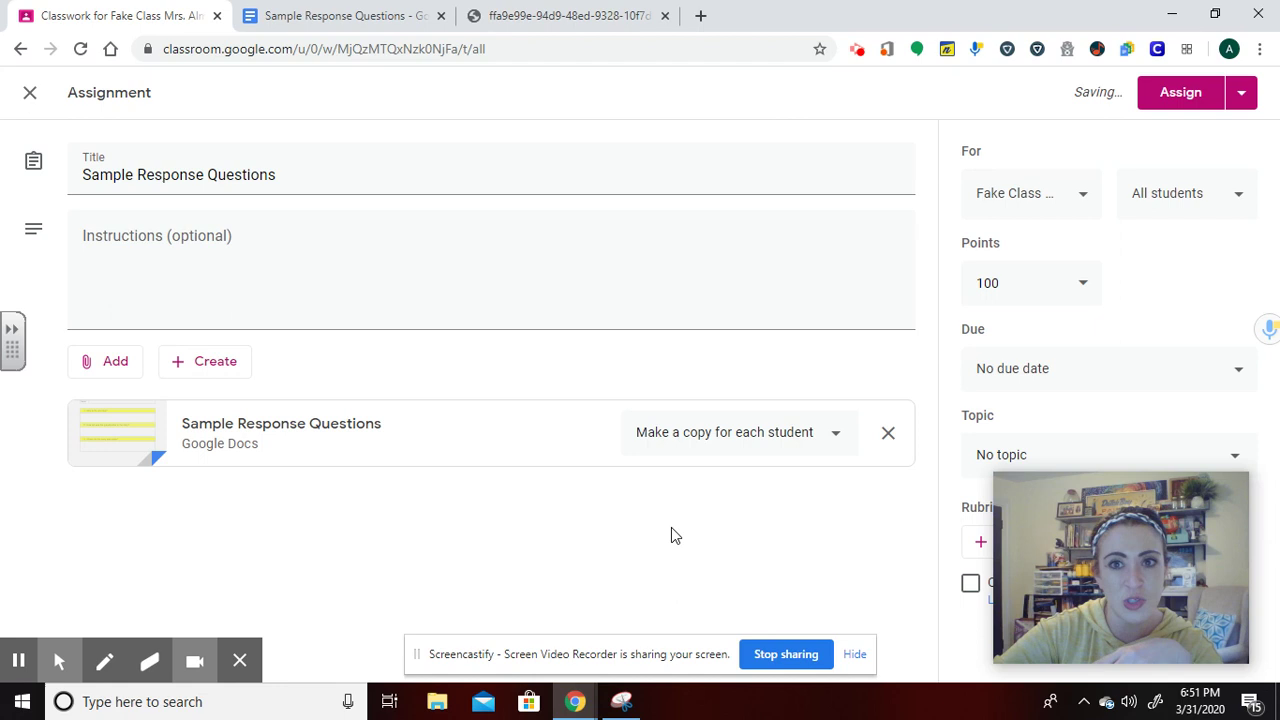
# Examine the assignment's class, student, points and due date options without changing them.
pyautogui.moveTo(1106, 524)
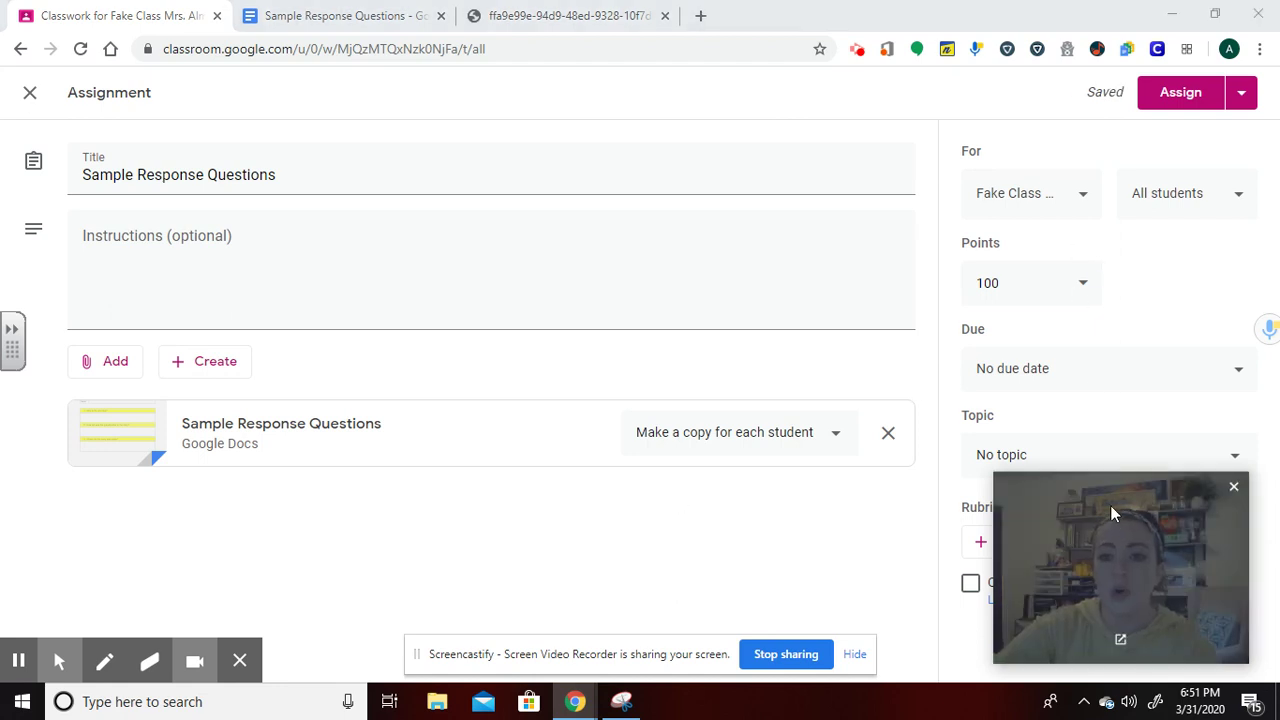
pyautogui.moveTo(1110, 512); pyautogui.dragTo(525, 494)
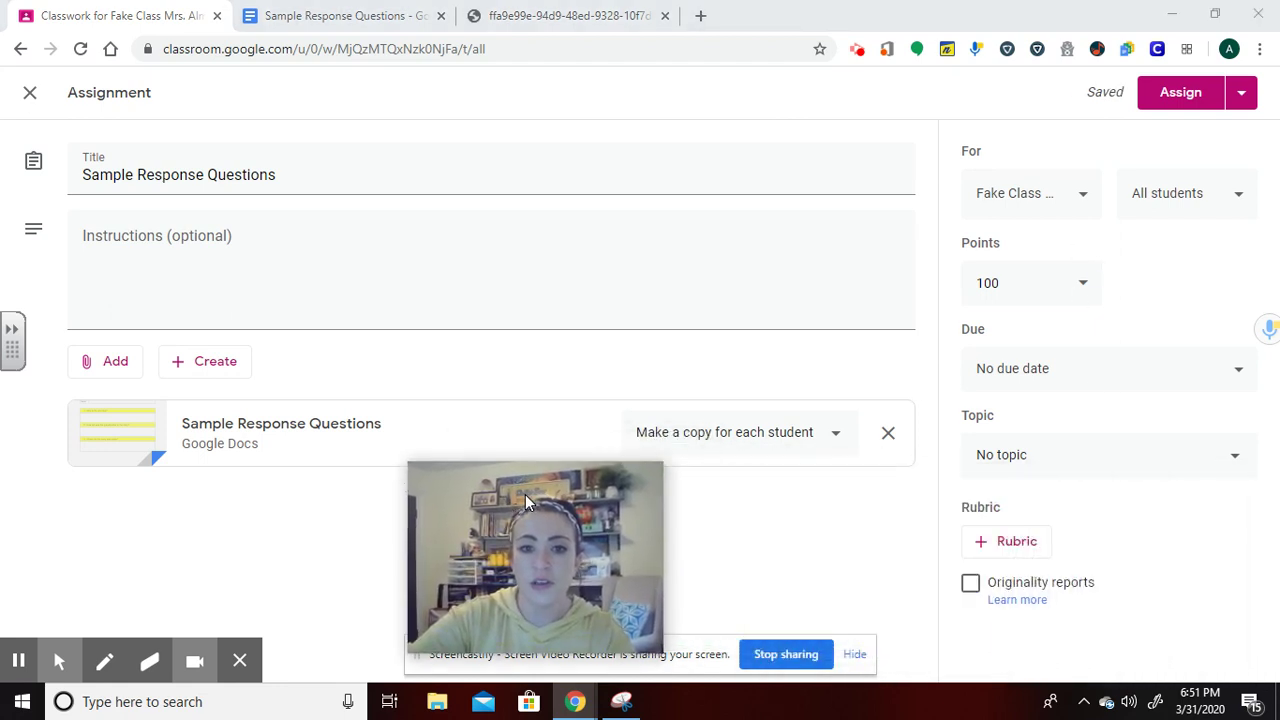
pyautogui.click(1081, 200)
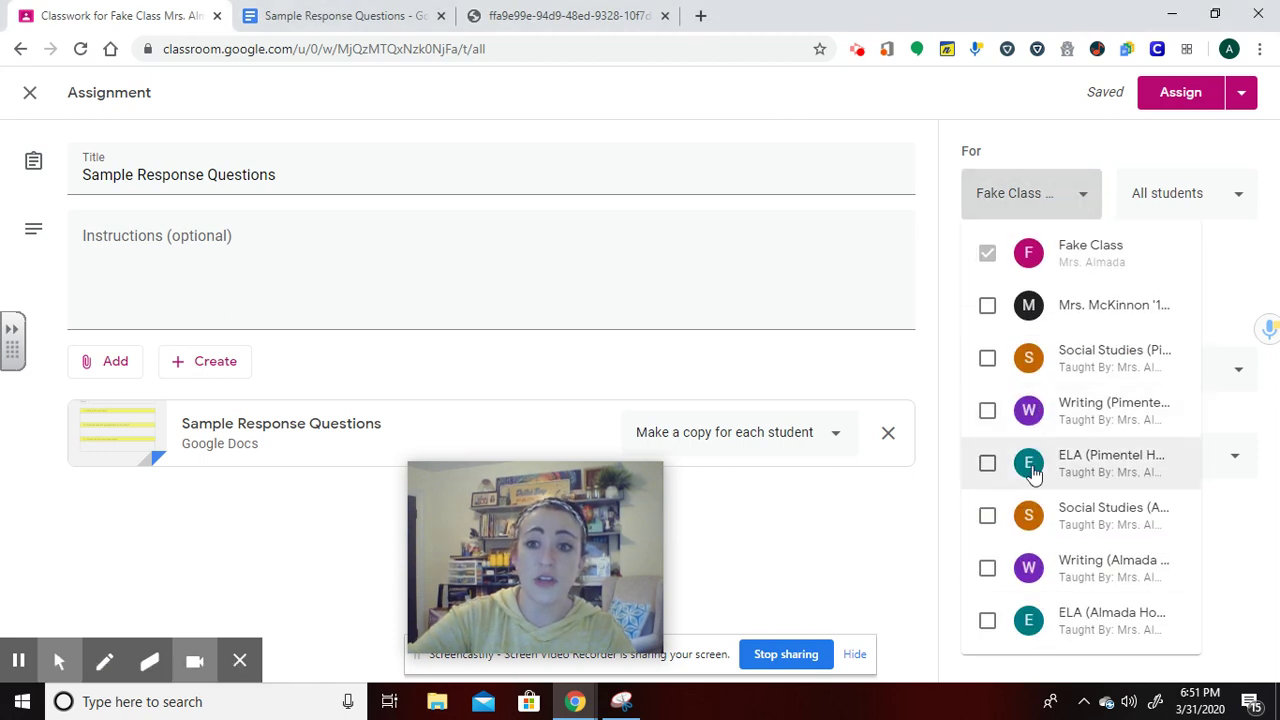
pyautogui.click(1082, 196)
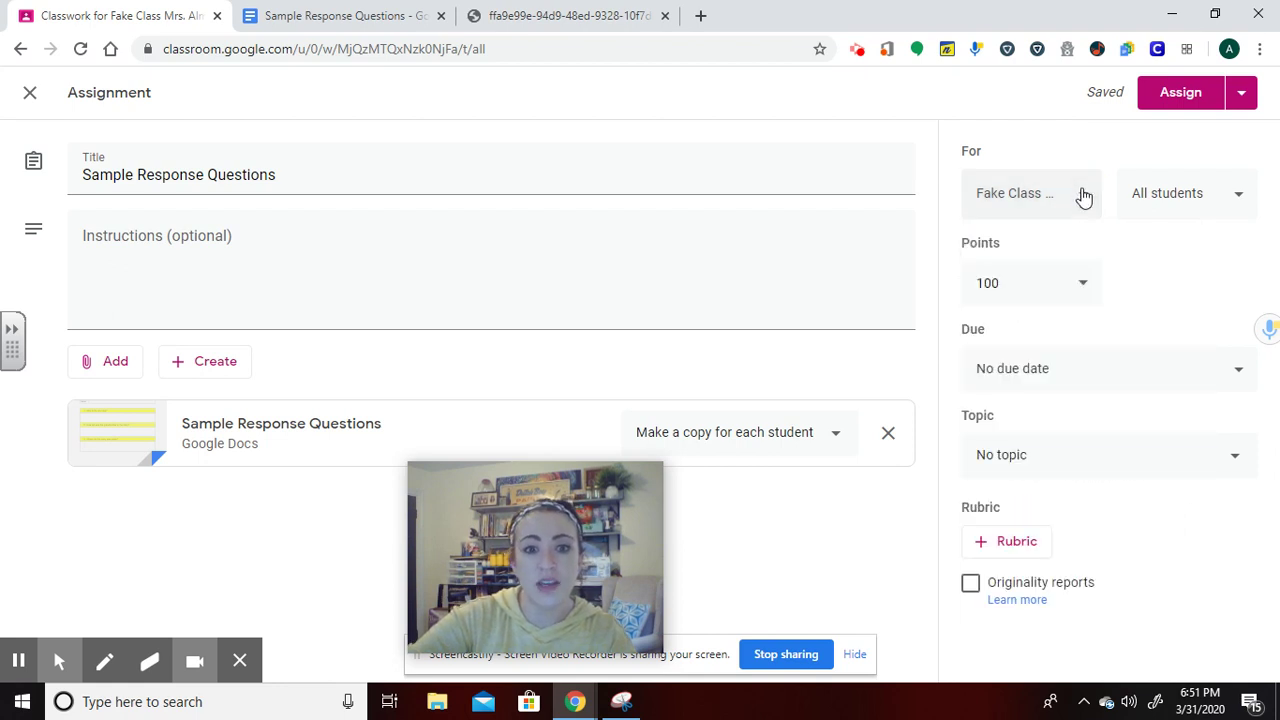
pyautogui.click(1233, 199)
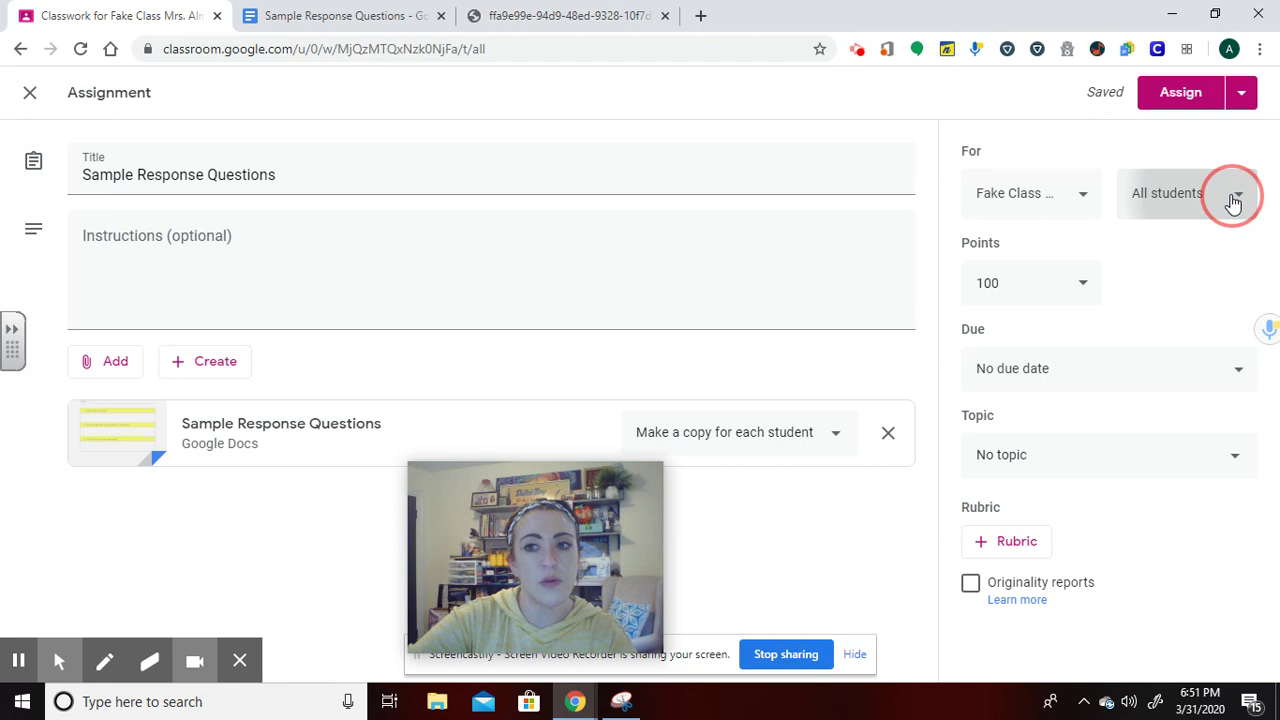
pyautogui.click(1233, 197)
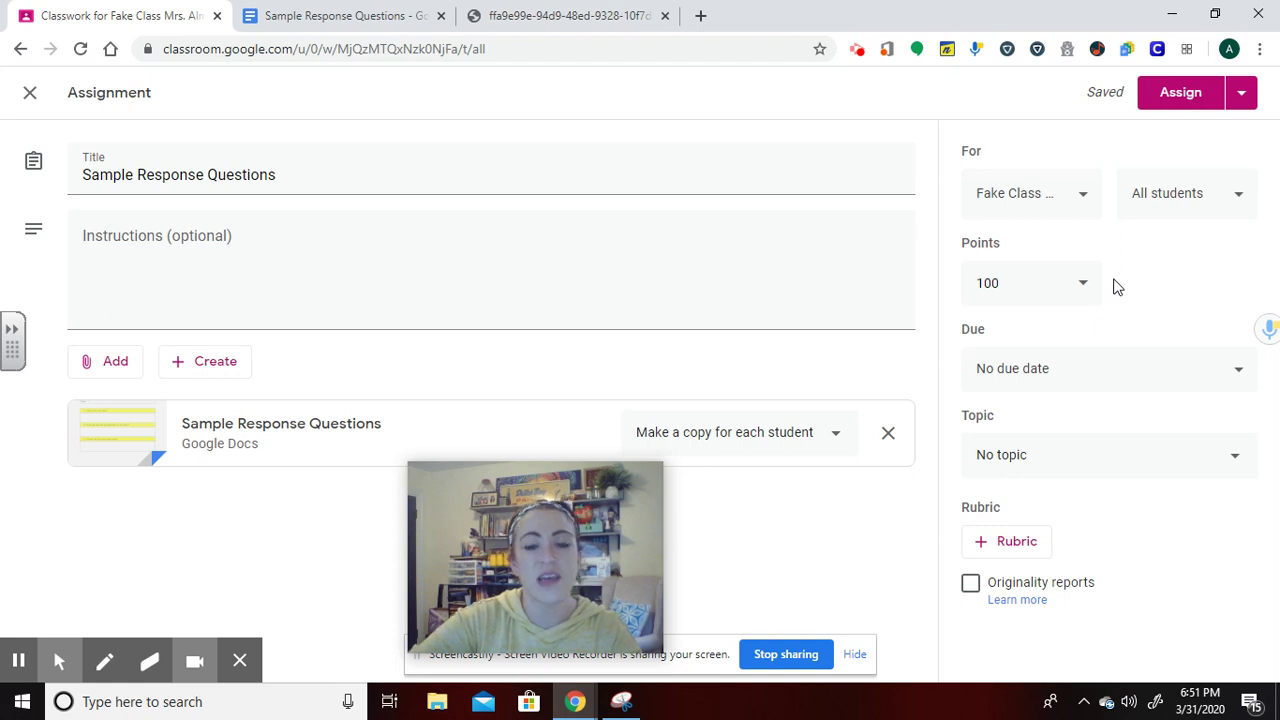
pyautogui.click(1074, 285)
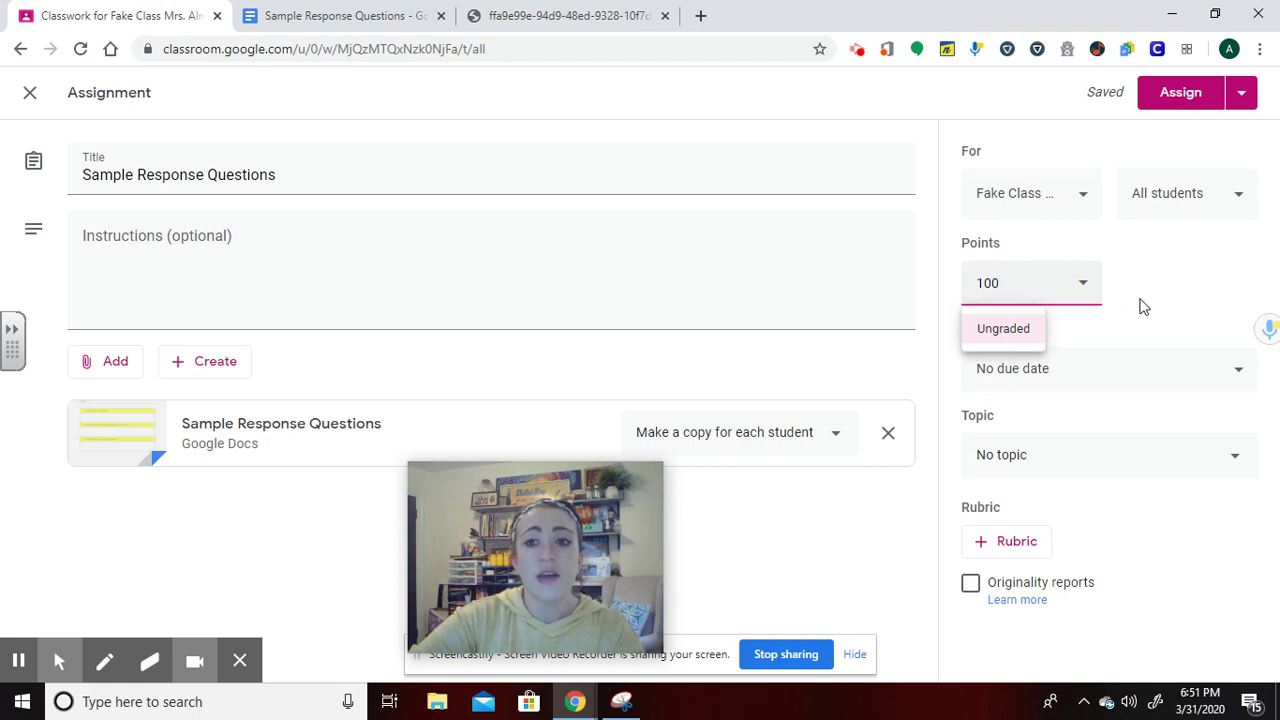
pyautogui.click(1120, 345)
pyautogui.click(1110, 372)
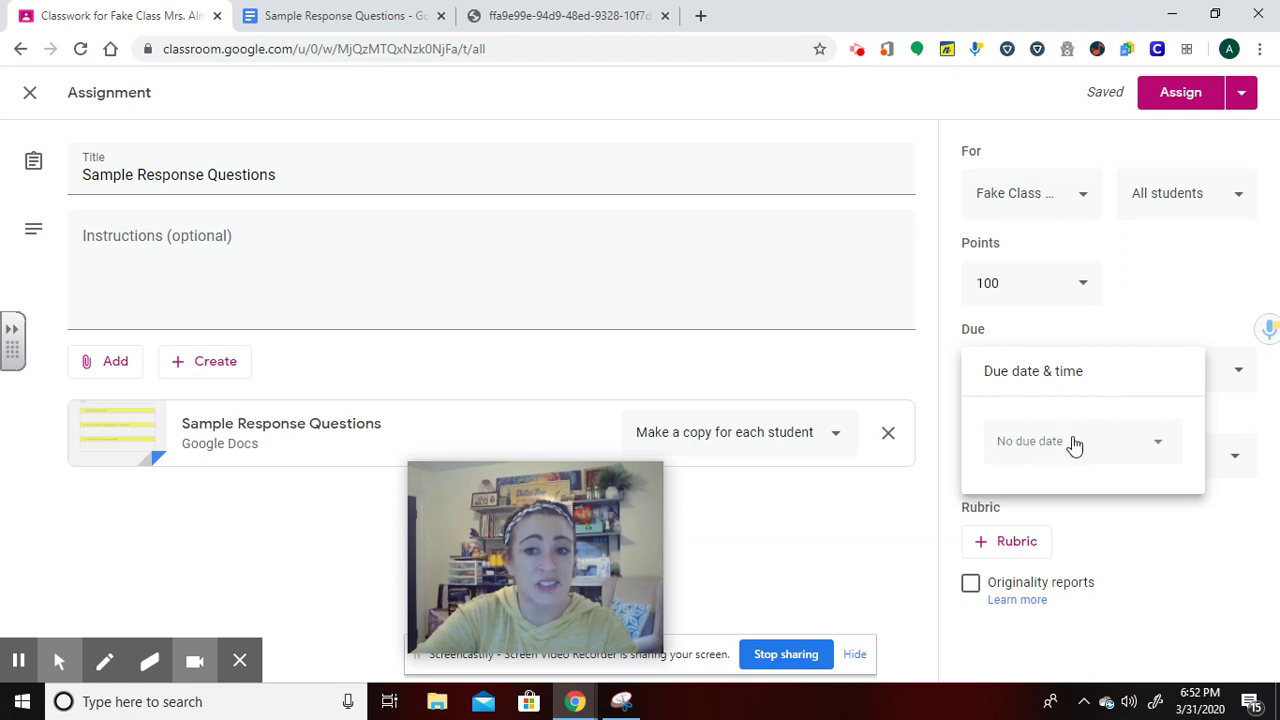
pyautogui.click(1200, 301)
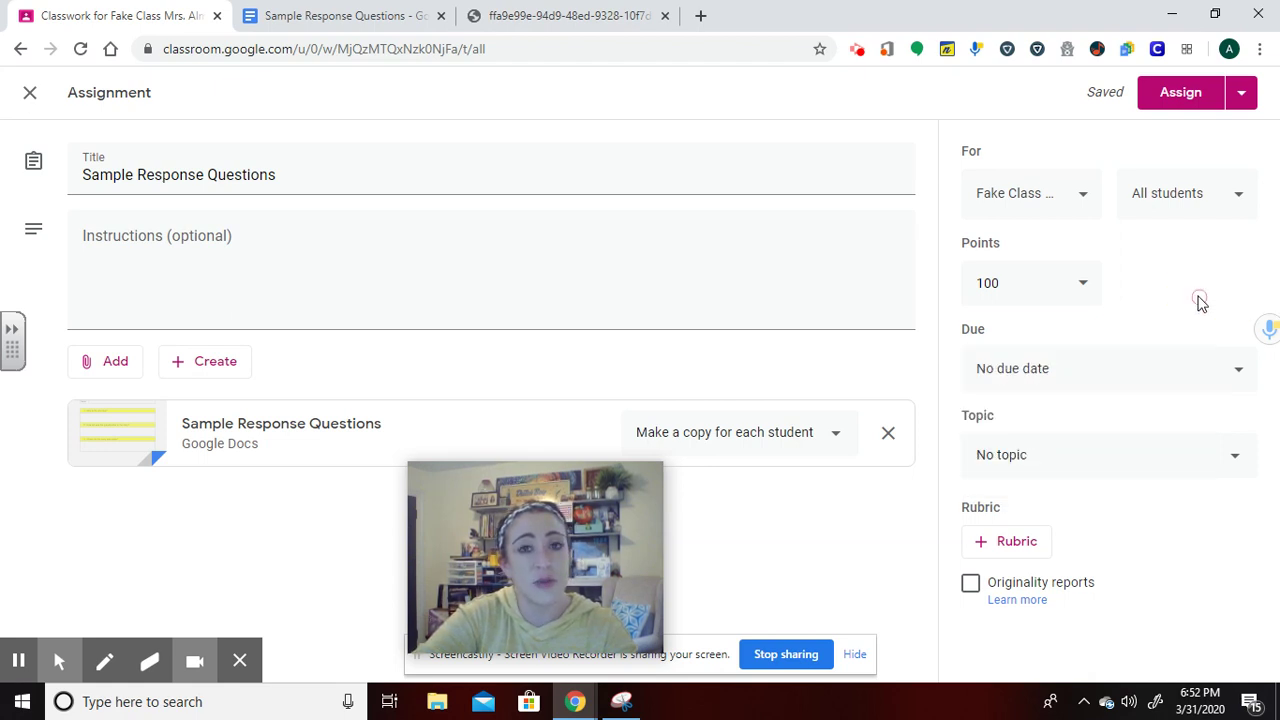
# File the Sample Response Questions assignment under the Response to Reading topic.
pyautogui.click(1056, 468)
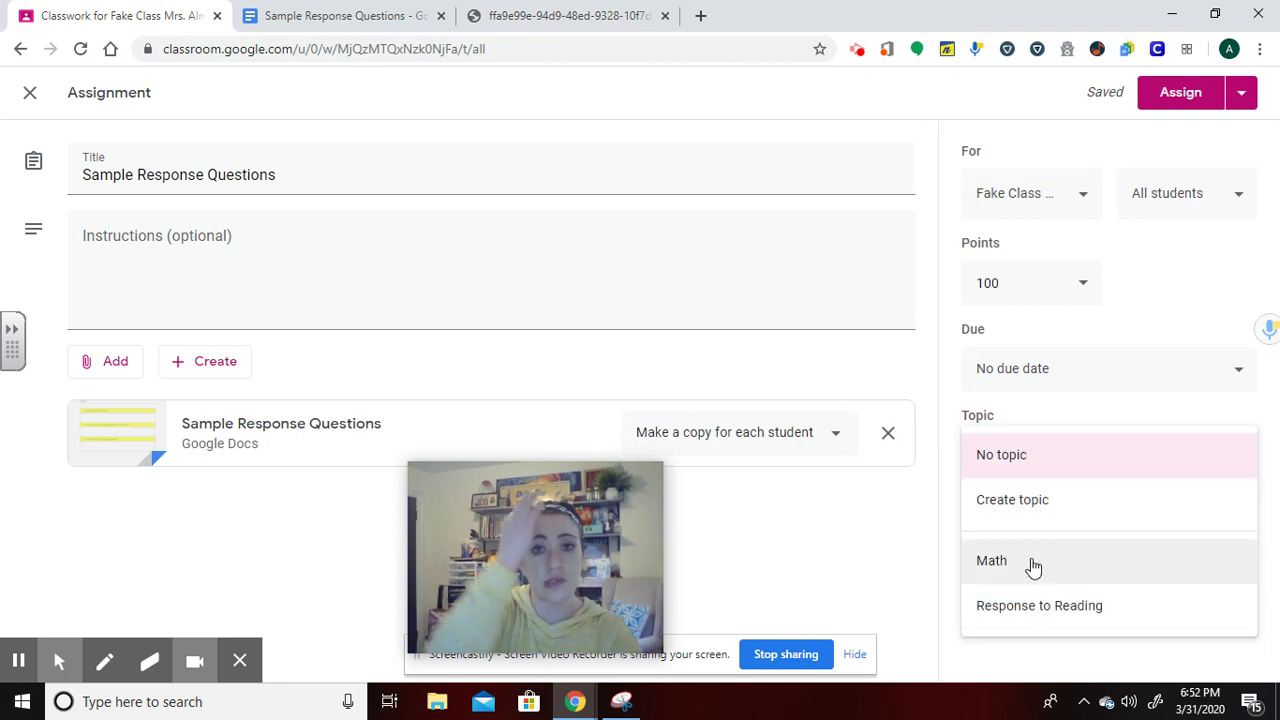
pyautogui.click(1062, 610)
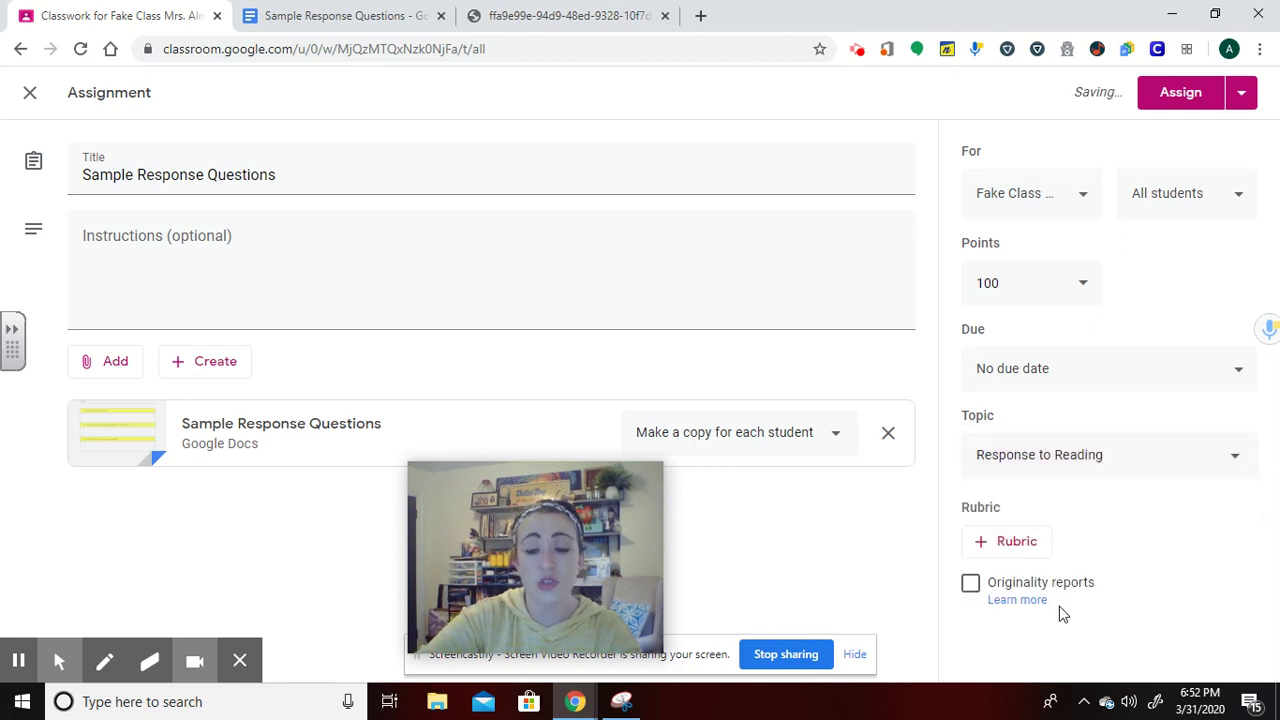
pyautogui.click(1240, 100)
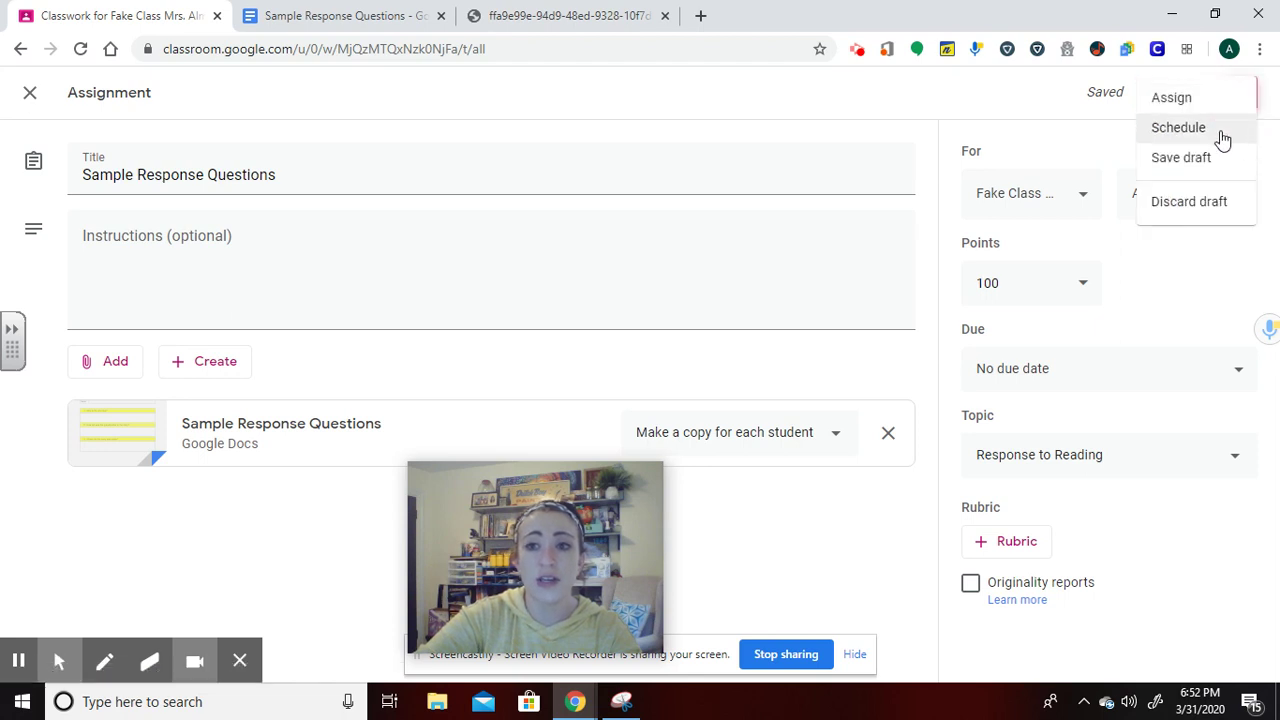
pyautogui.click(1220, 135)
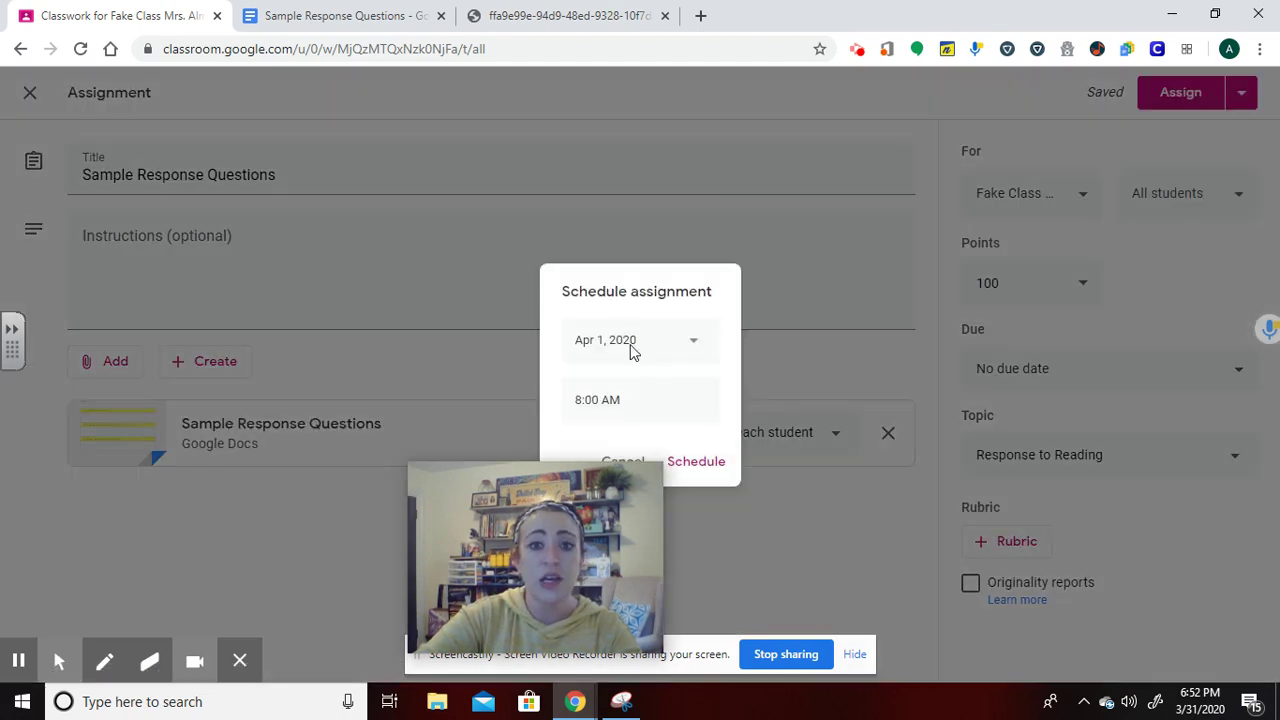
pyautogui.click(694, 341)
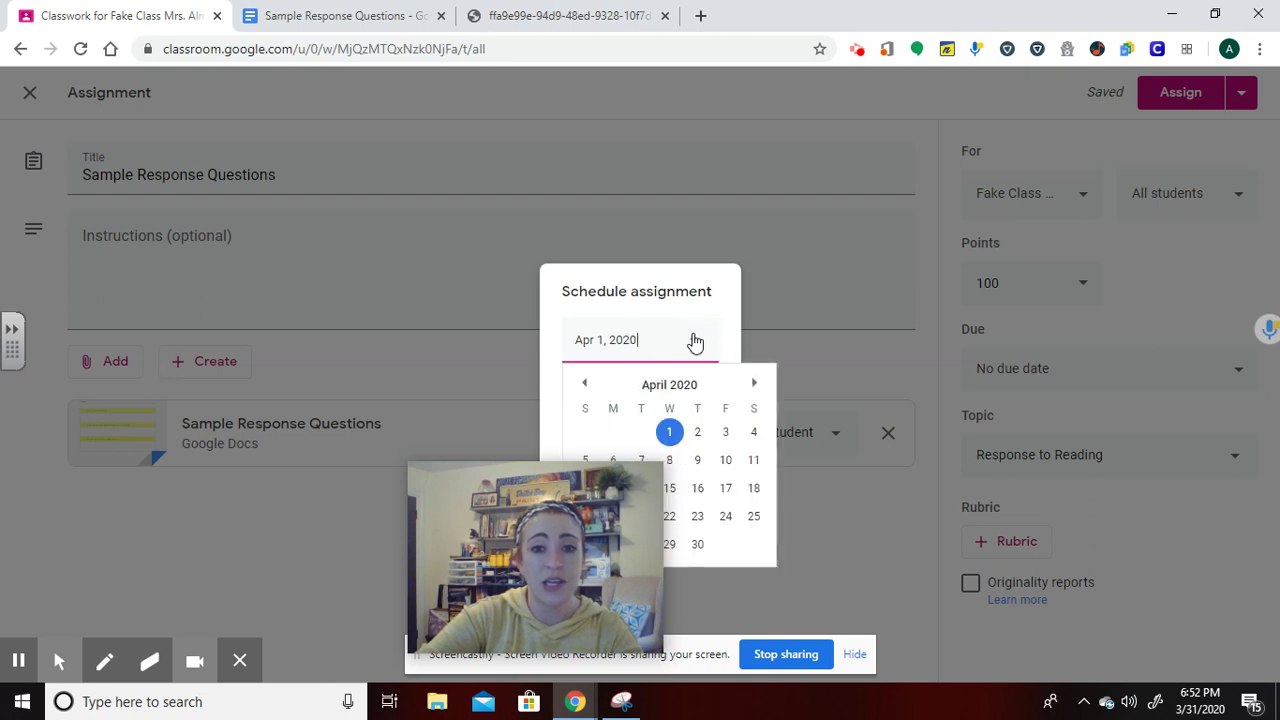
pyautogui.click(676, 440)
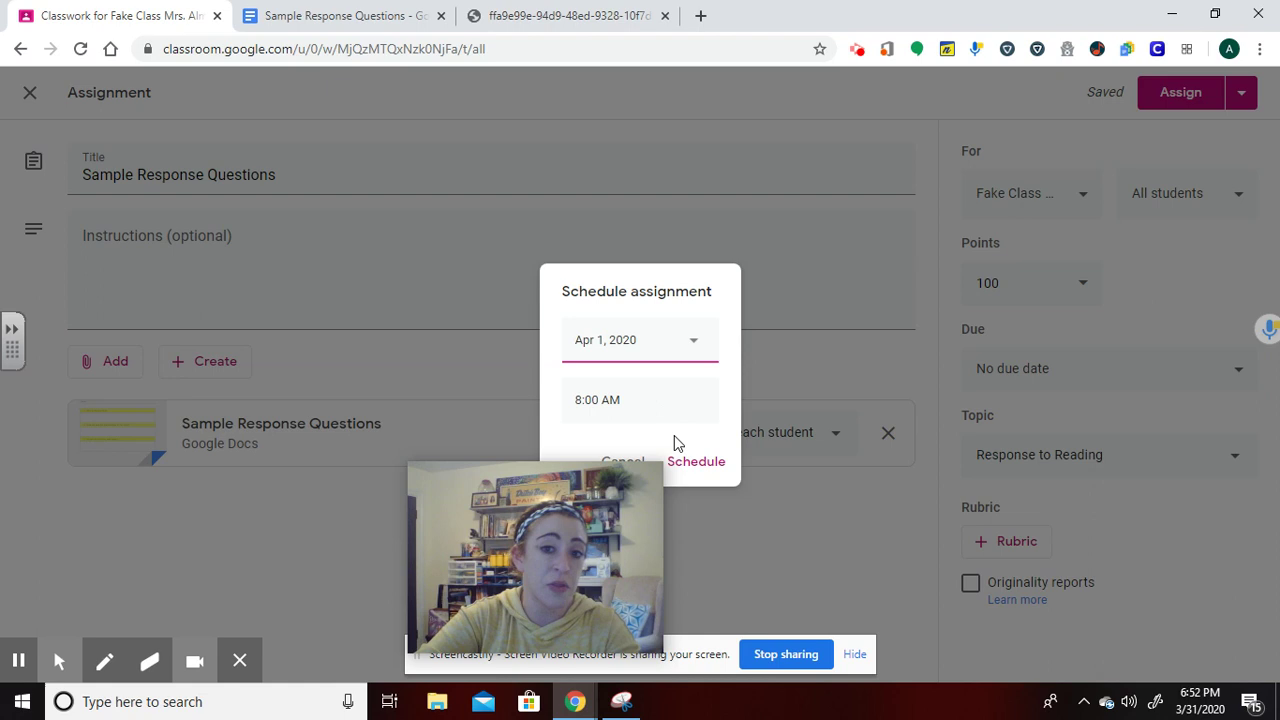
pyautogui.click(630, 458)
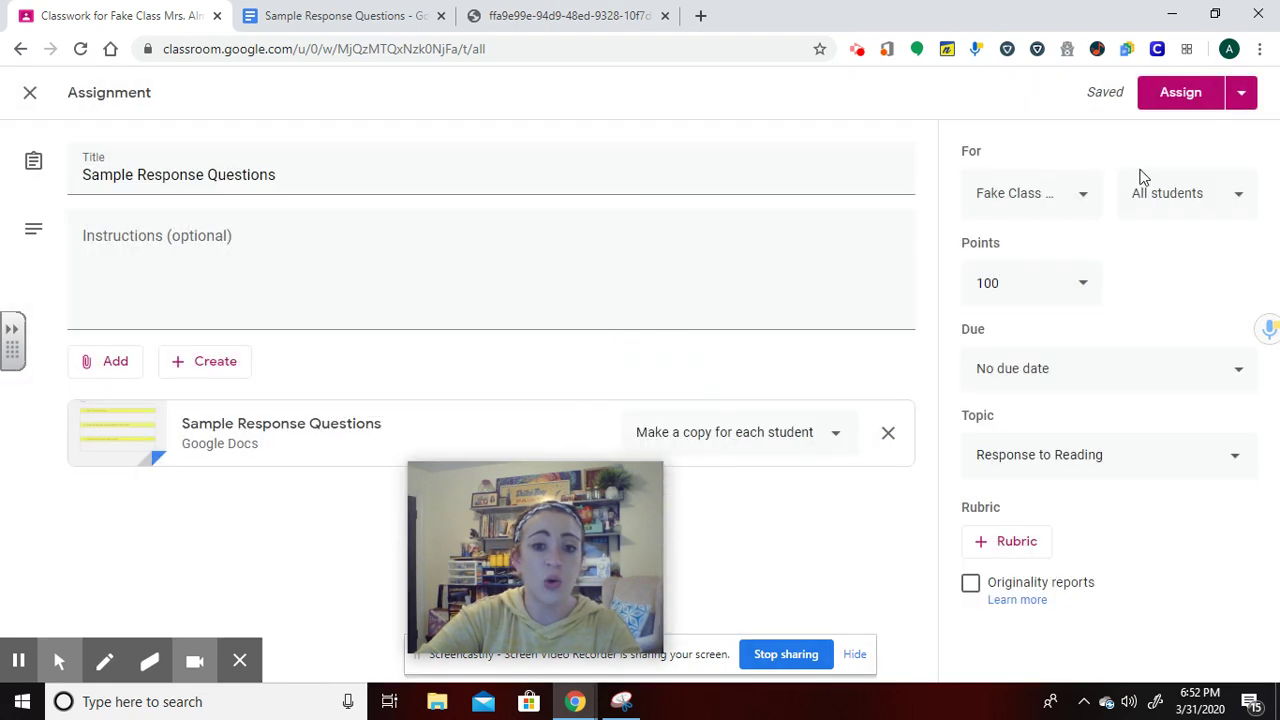
# Assign the Sample Response Questions assignment to all students immediately.
pyautogui.click(1180, 105)
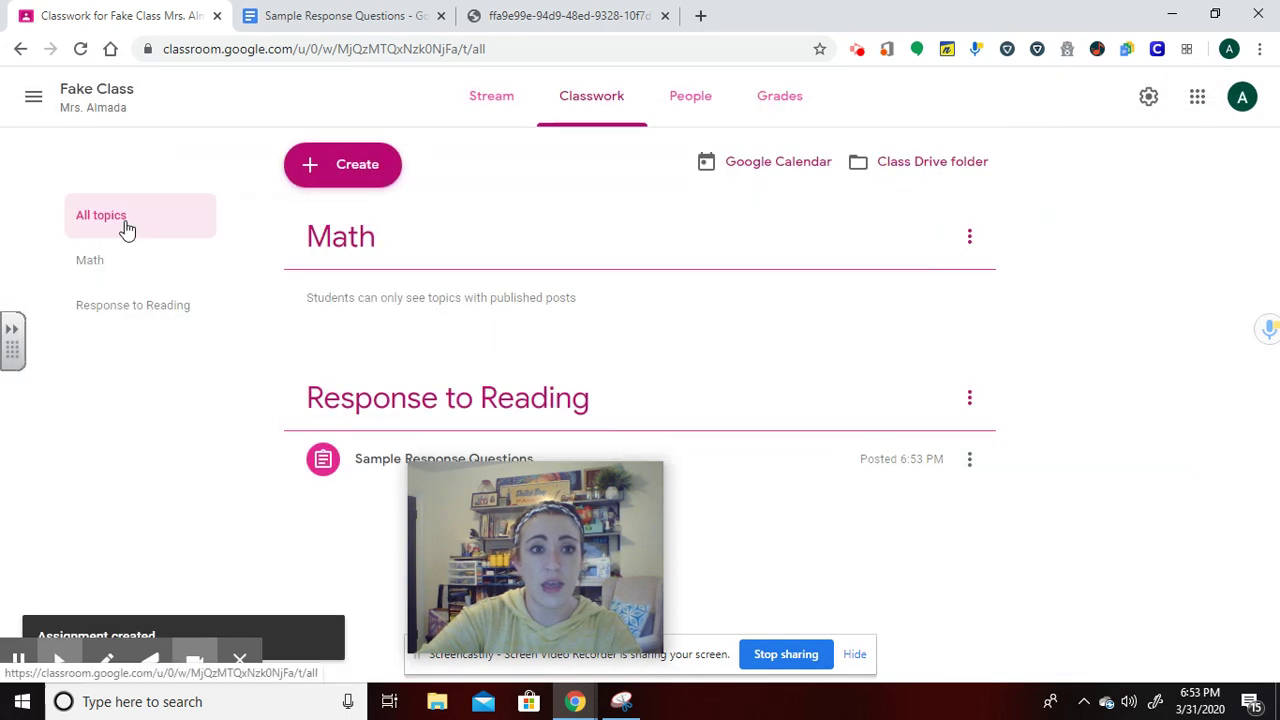
pyautogui.moveTo(559, 490); pyautogui.dragTo(1116, 504)
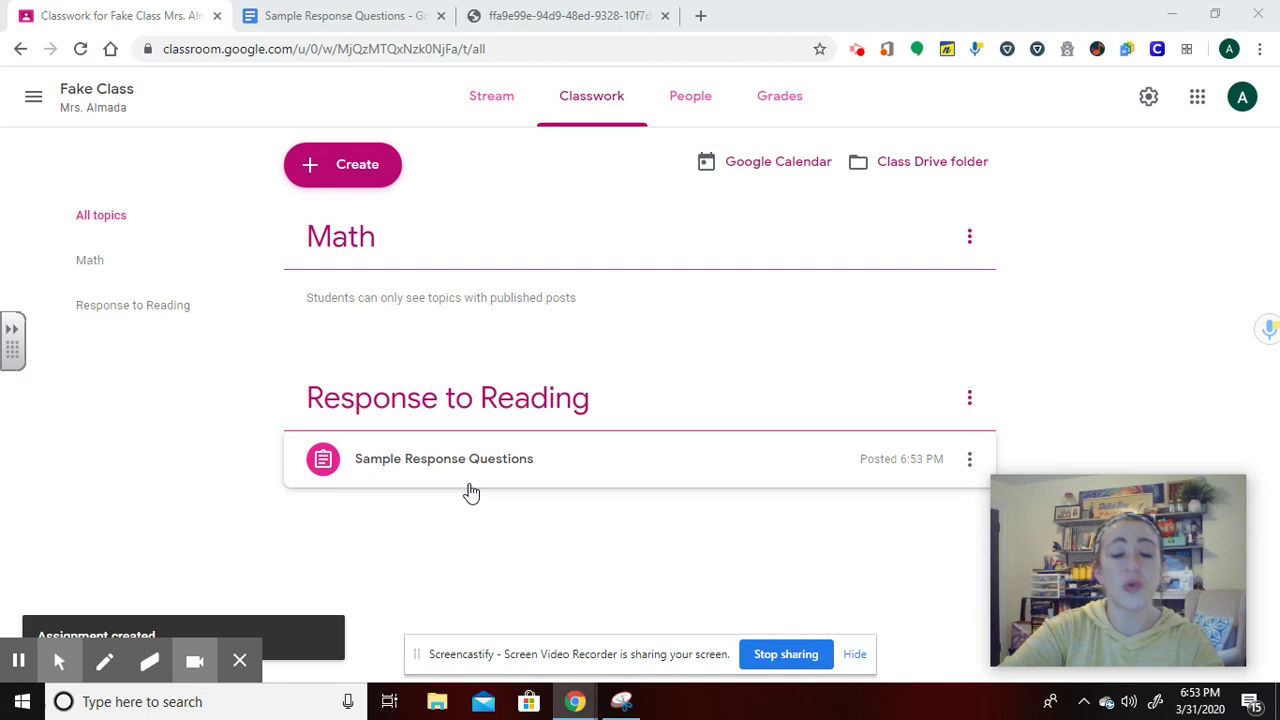
# Review the posted Sample Response Questions assignment, including its assigned student work and its instructions page.
pyautogui.click(468, 486)
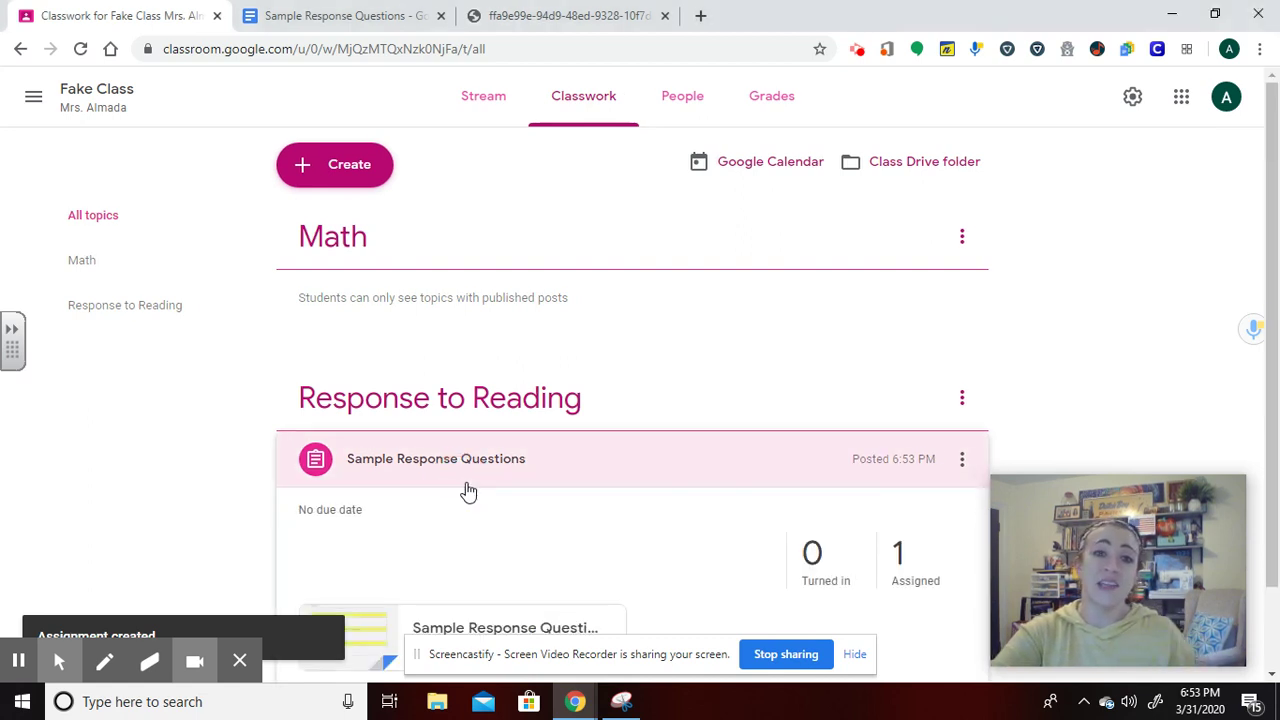
pyautogui.scroll(-1, 556, 490)
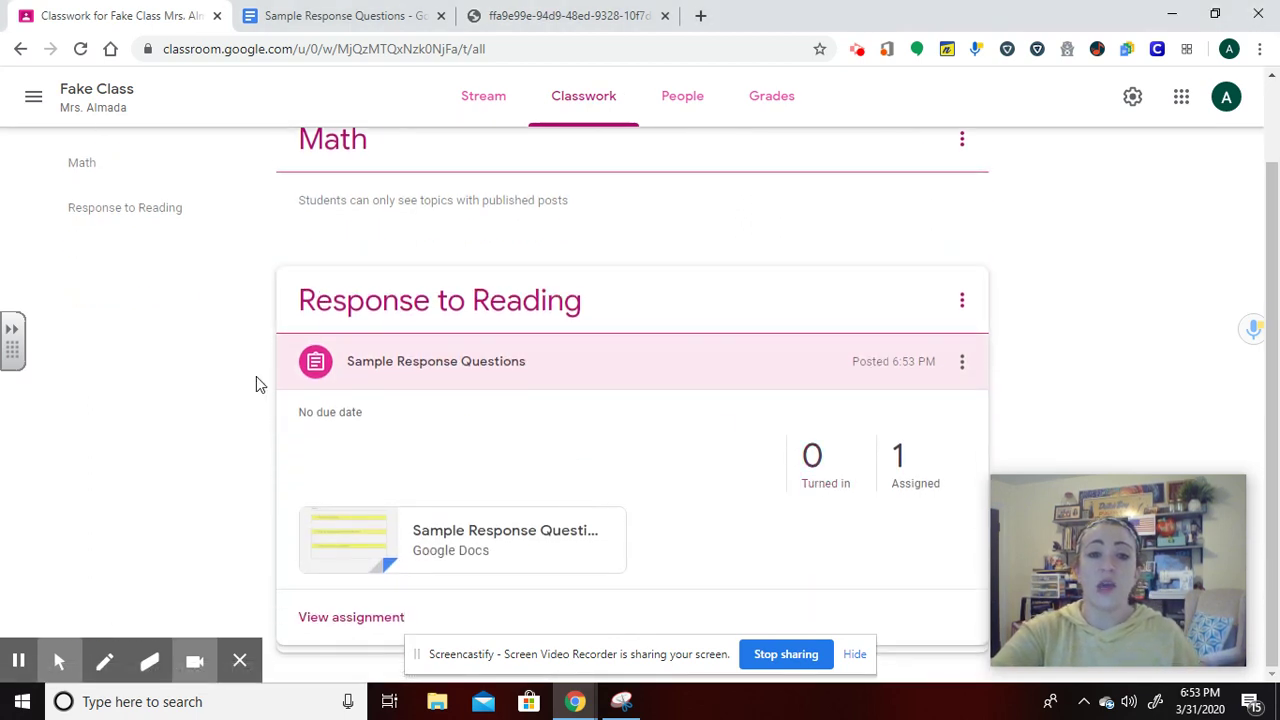
pyautogui.click(335, 618)
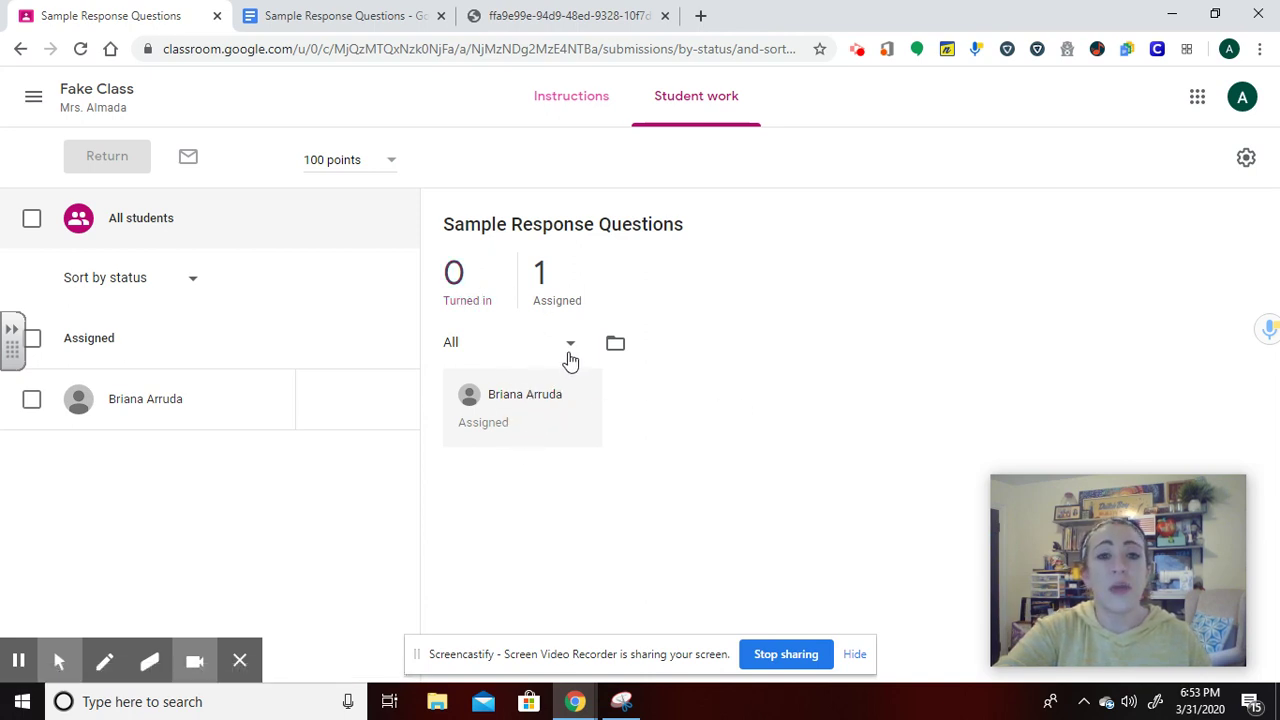
pyautogui.click(562, 306)
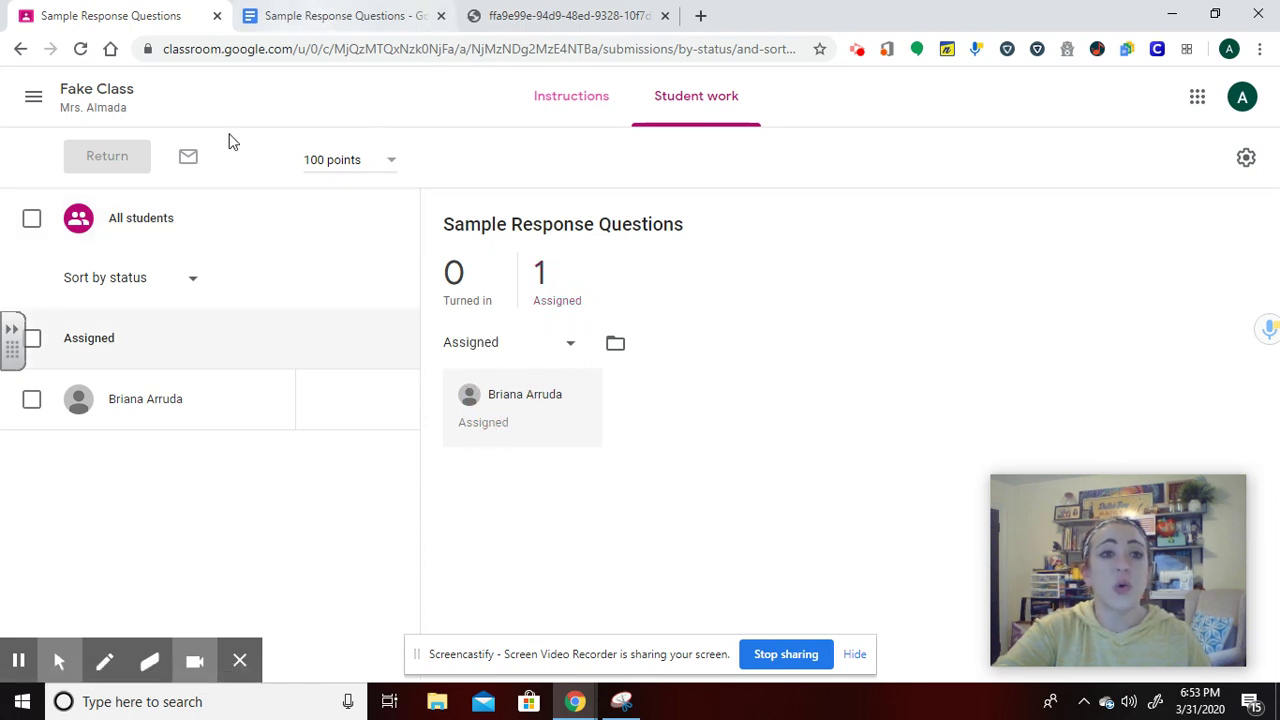
pyautogui.click(571, 107)
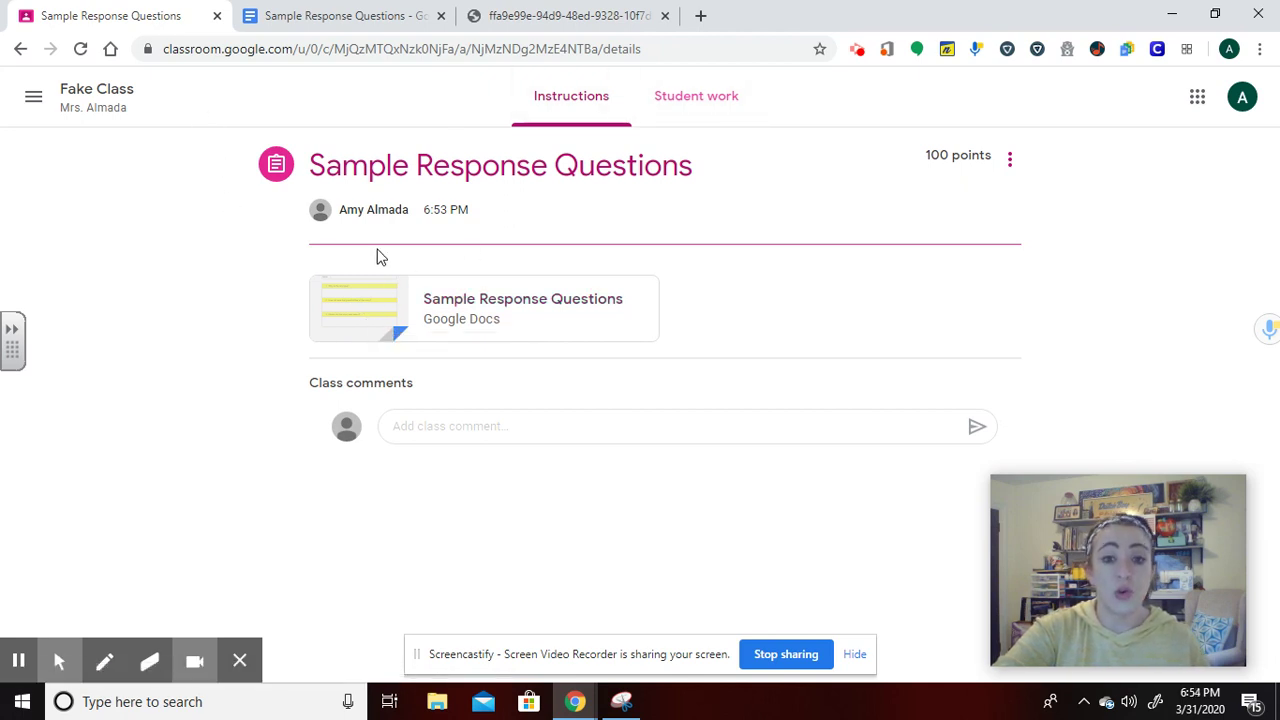
pyautogui.click(388, 20)
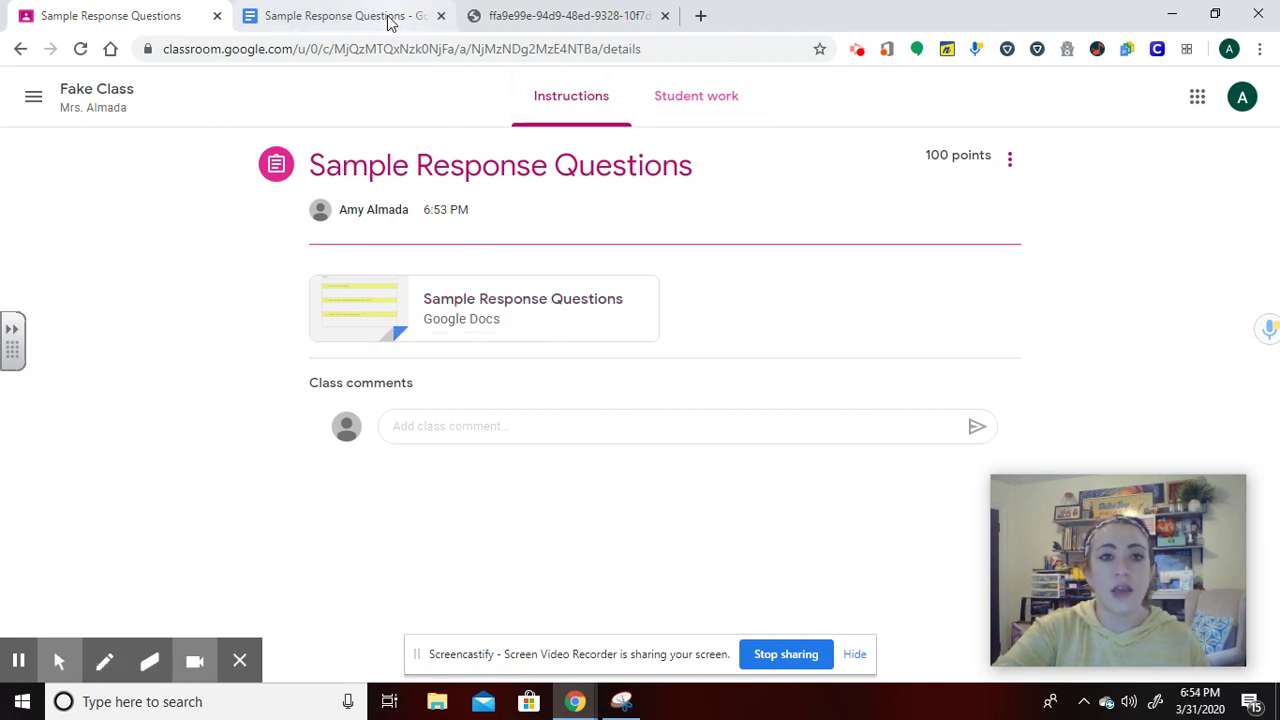
pyautogui.click(392, 52)
pyautogui.write('www.google.com')
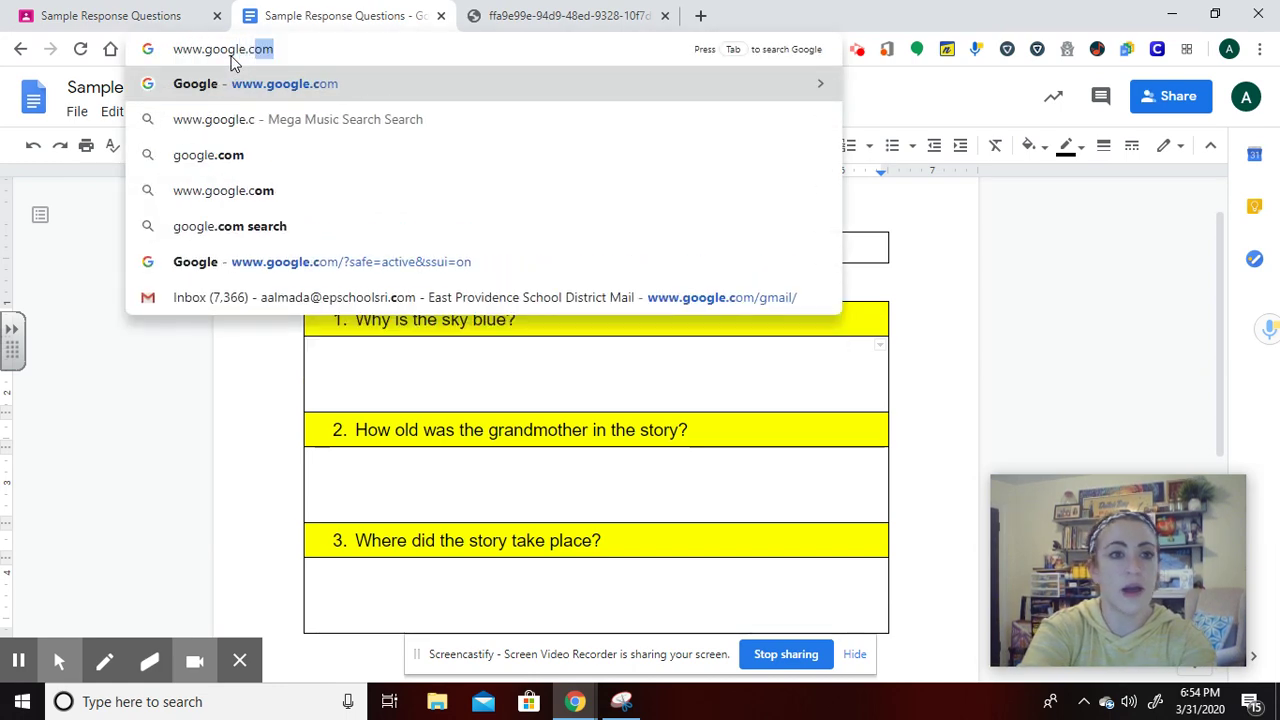
pyautogui.press('Return')
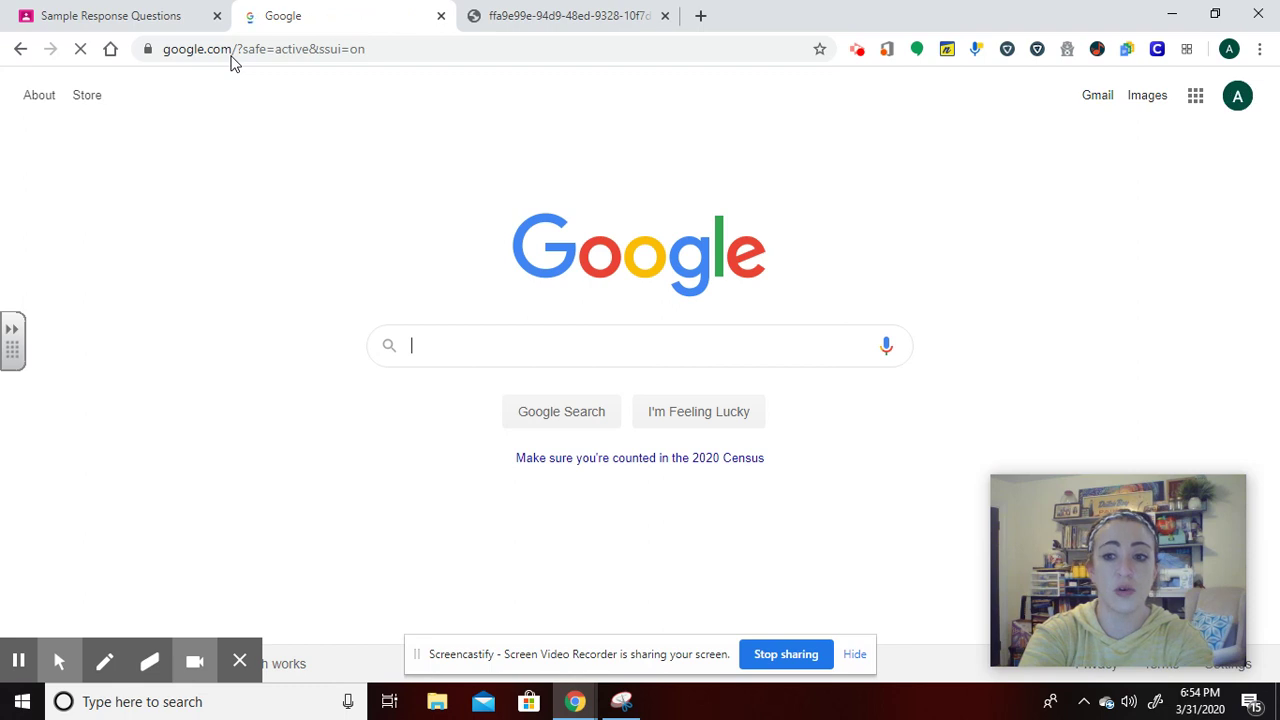
pyautogui.write('google forms')
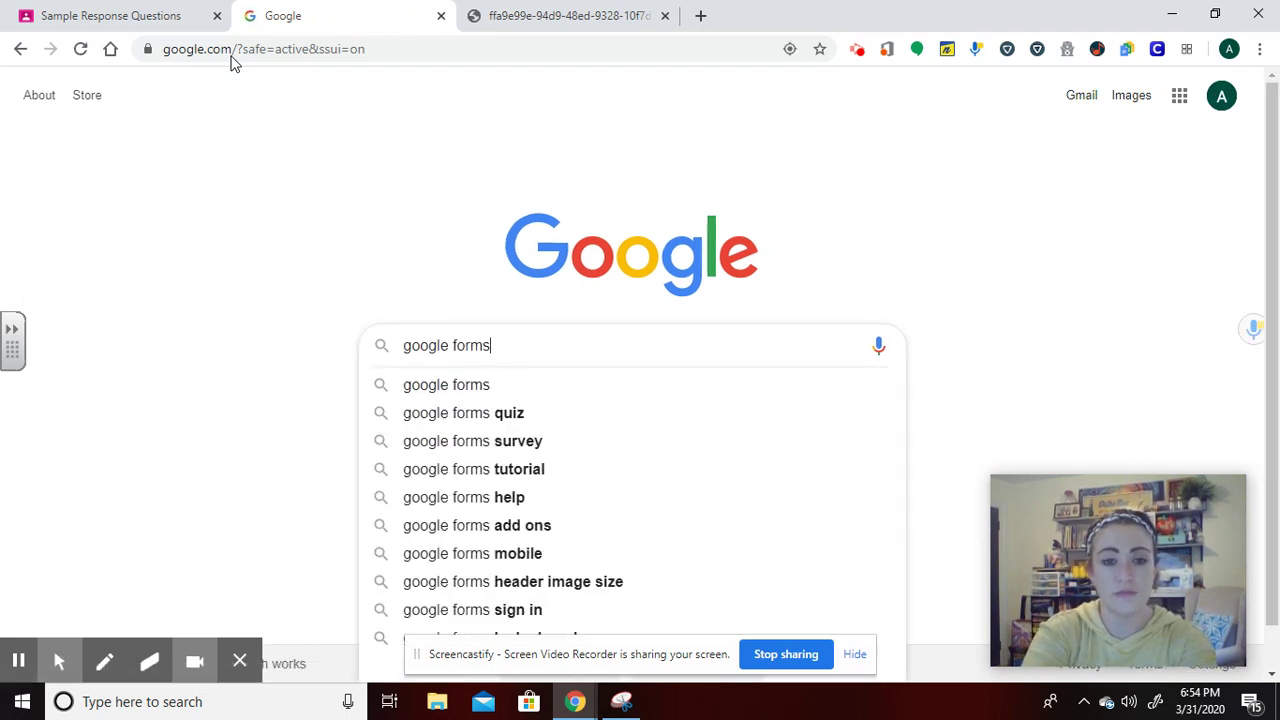
pyautogui.press('Return')
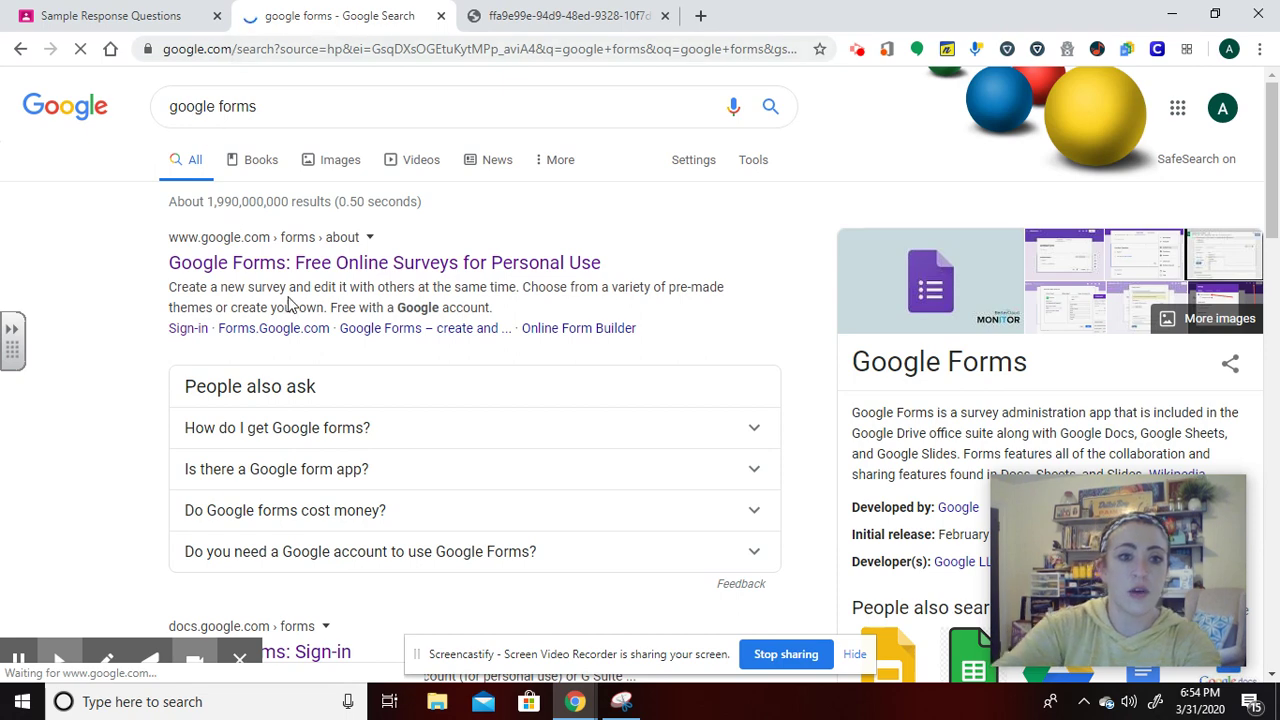
pyautogui.click(286, 268)
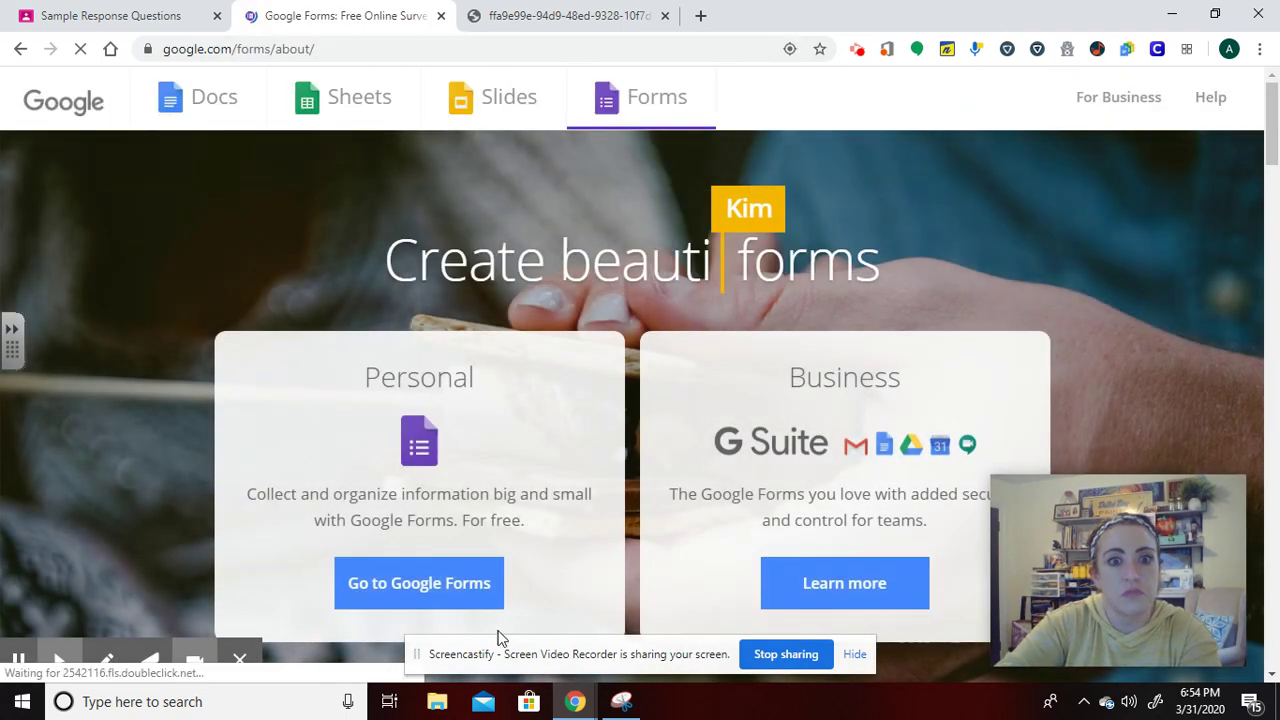
pyautogui.click(476, 579)
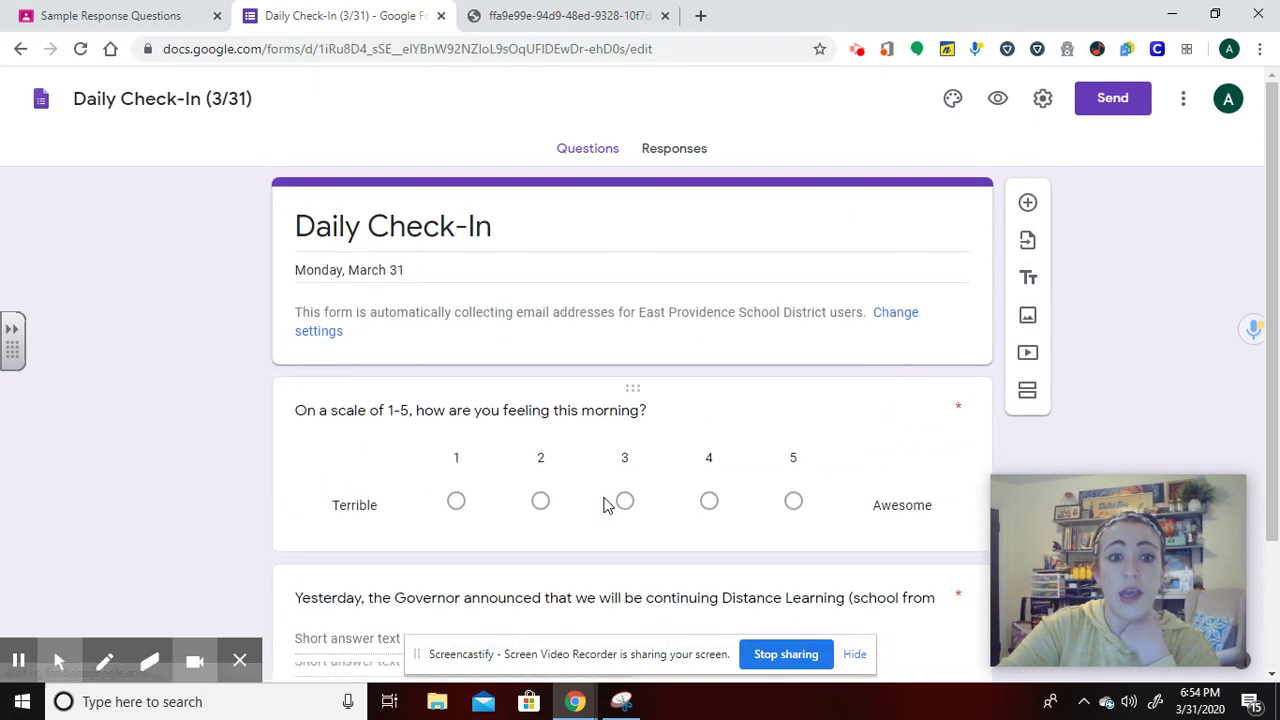
# Examine the Daily Check-In (3/31) form's questions, feelings chart and short-answer responses.
pyautogui.scroll(-2, 603, 505)
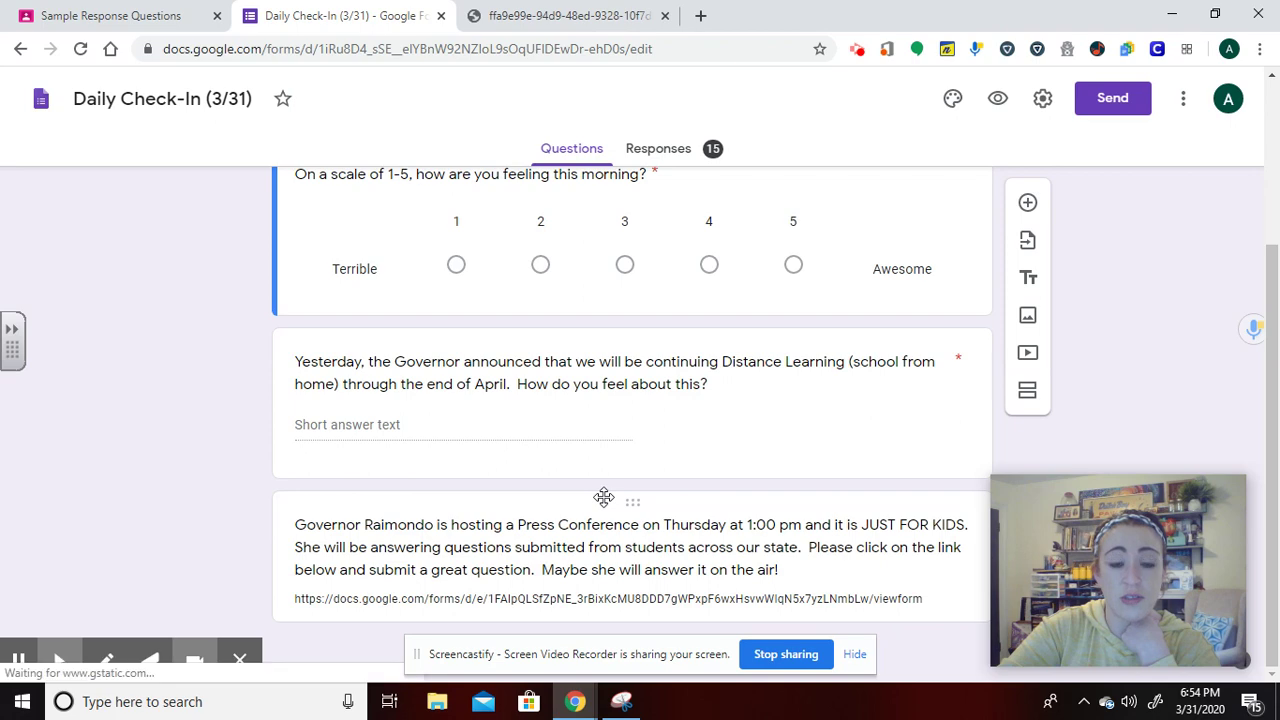
pyautogui.scroll(2, 604, 490)
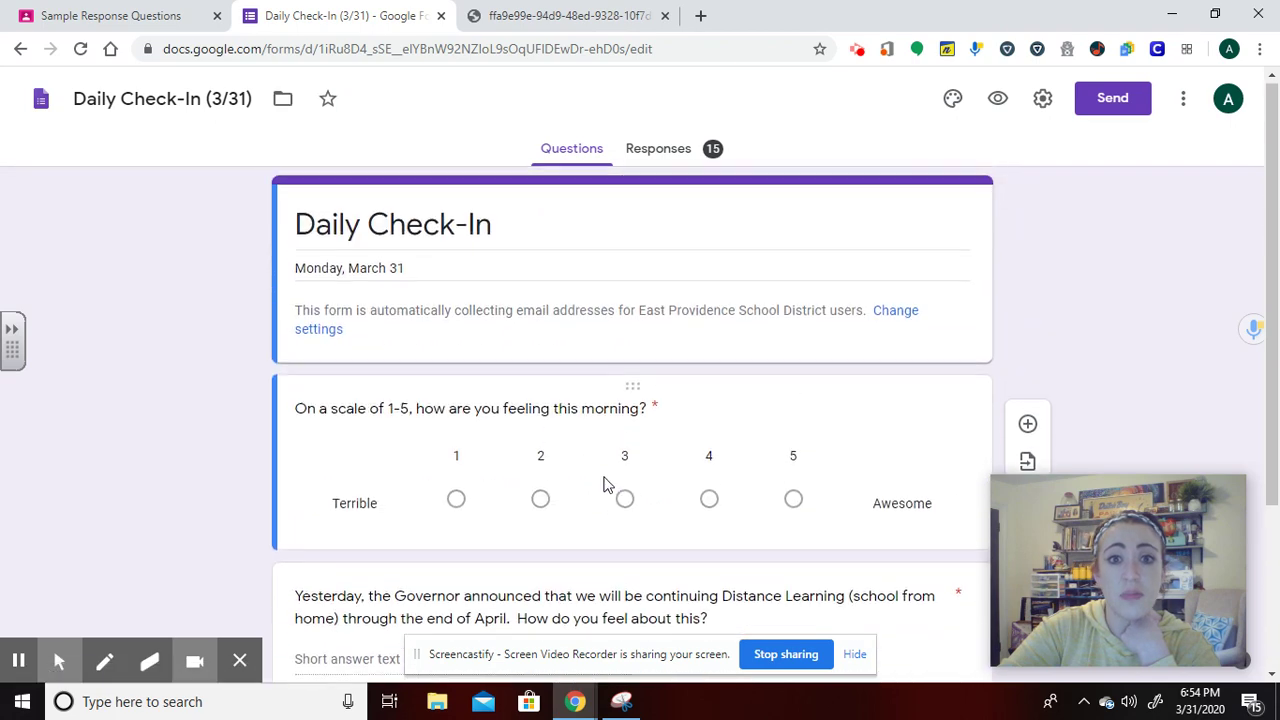
pyautogui.click(680, 152)
pyautogui.scroll(-5, 648, 368)
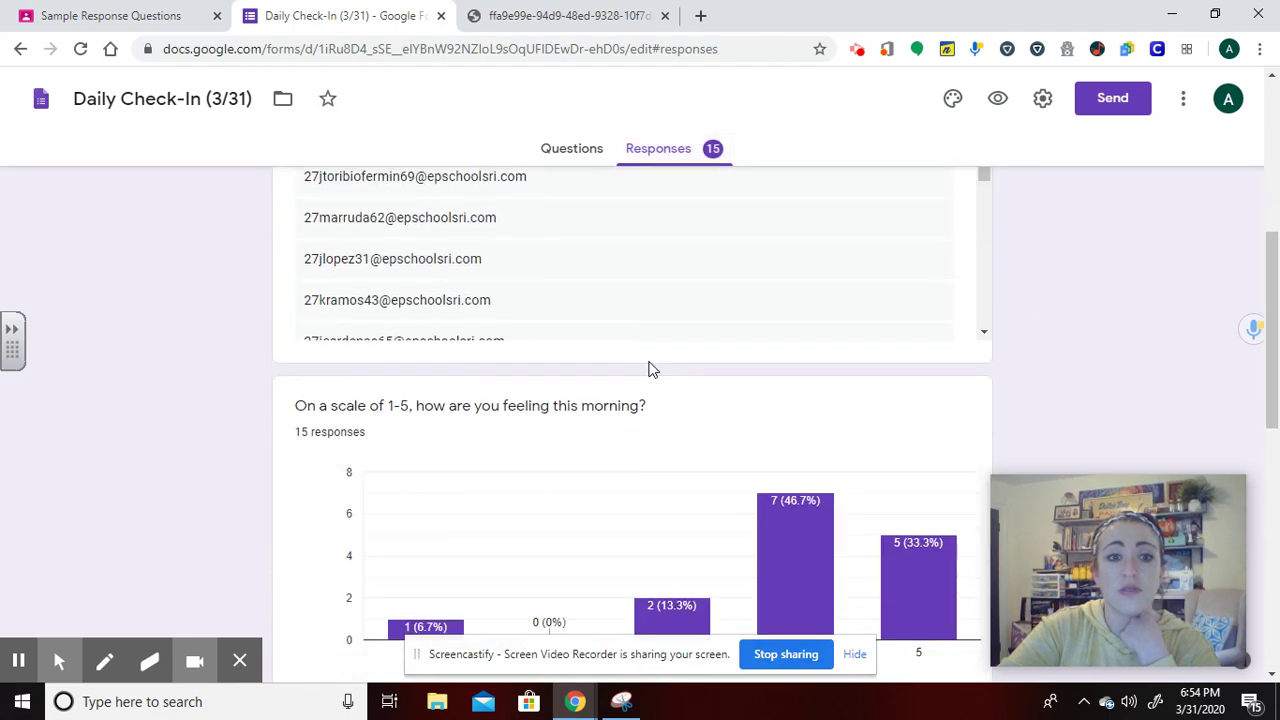
pyautogui.scroll(-6, 648, 370)
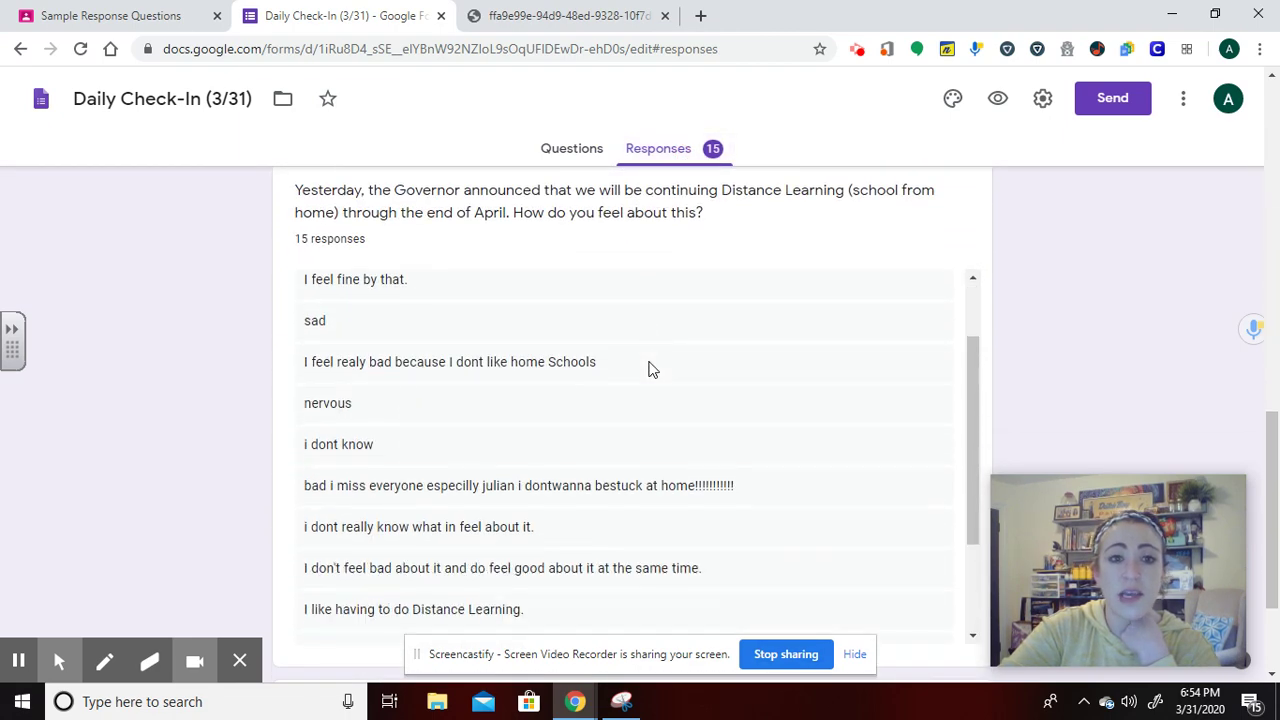
pyautogui.scroll(-3, 648, 370)
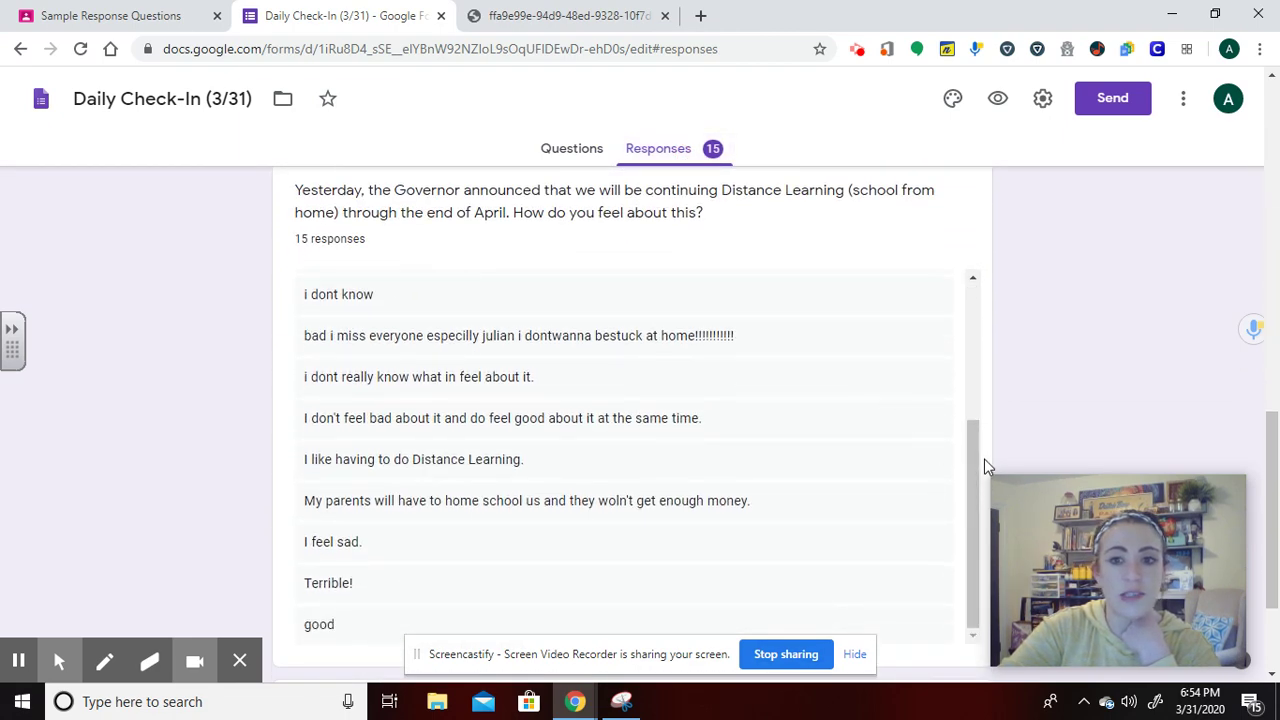
pyautogui.moveTo(972, 445); pyautogui.dragTo(966, 283)
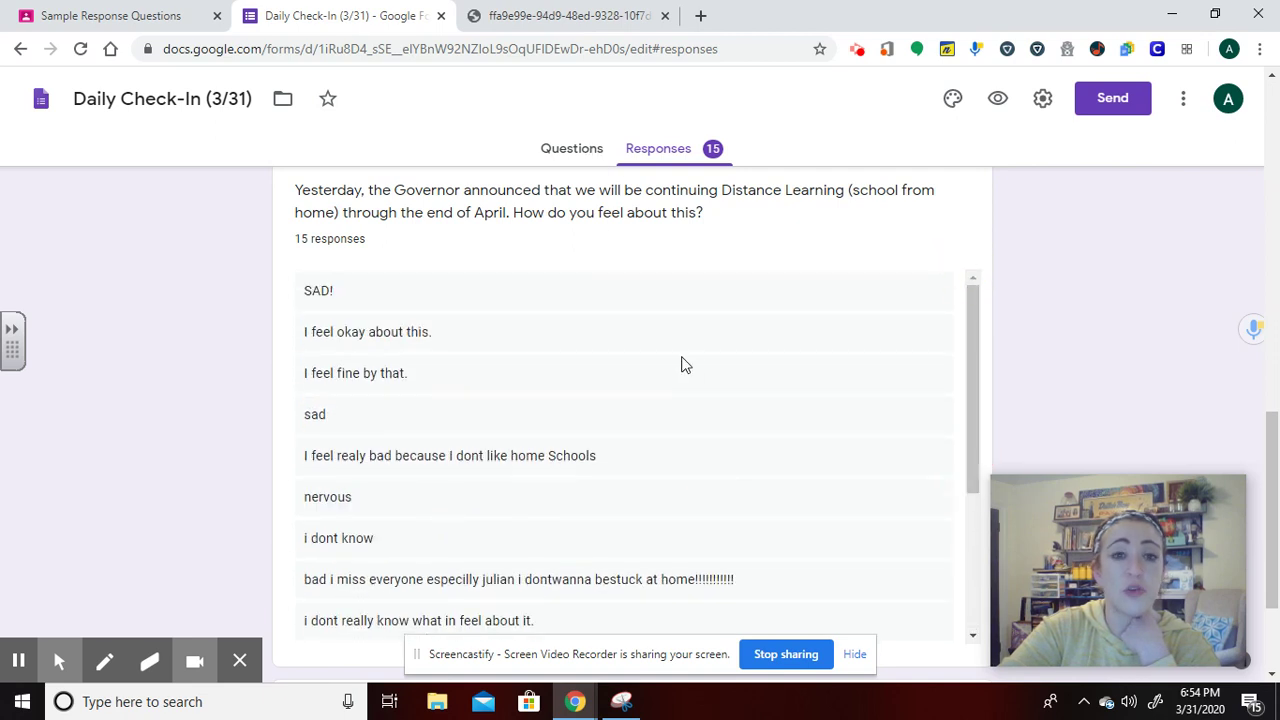
pyautogui.scroll(2, 681, 365)
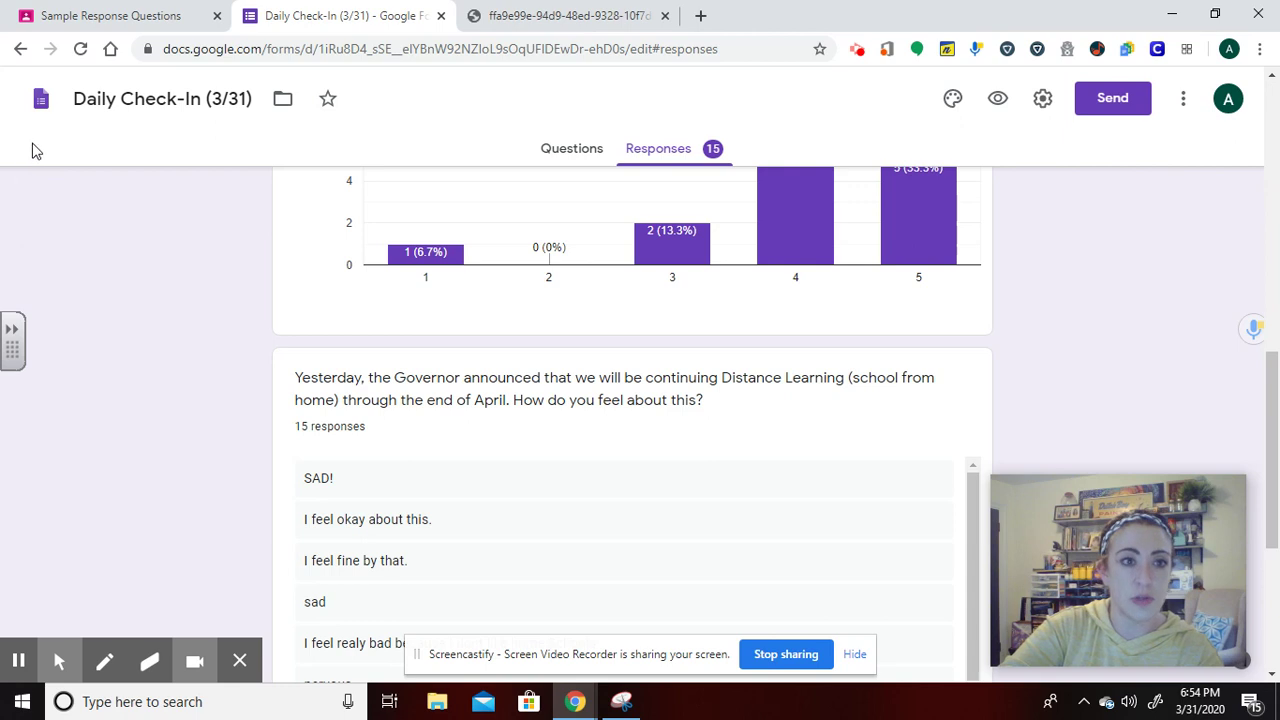
# Return to the Google Forms home page and create a blank form titled Sample Response Questions.
pyautogui.click(20, 50)
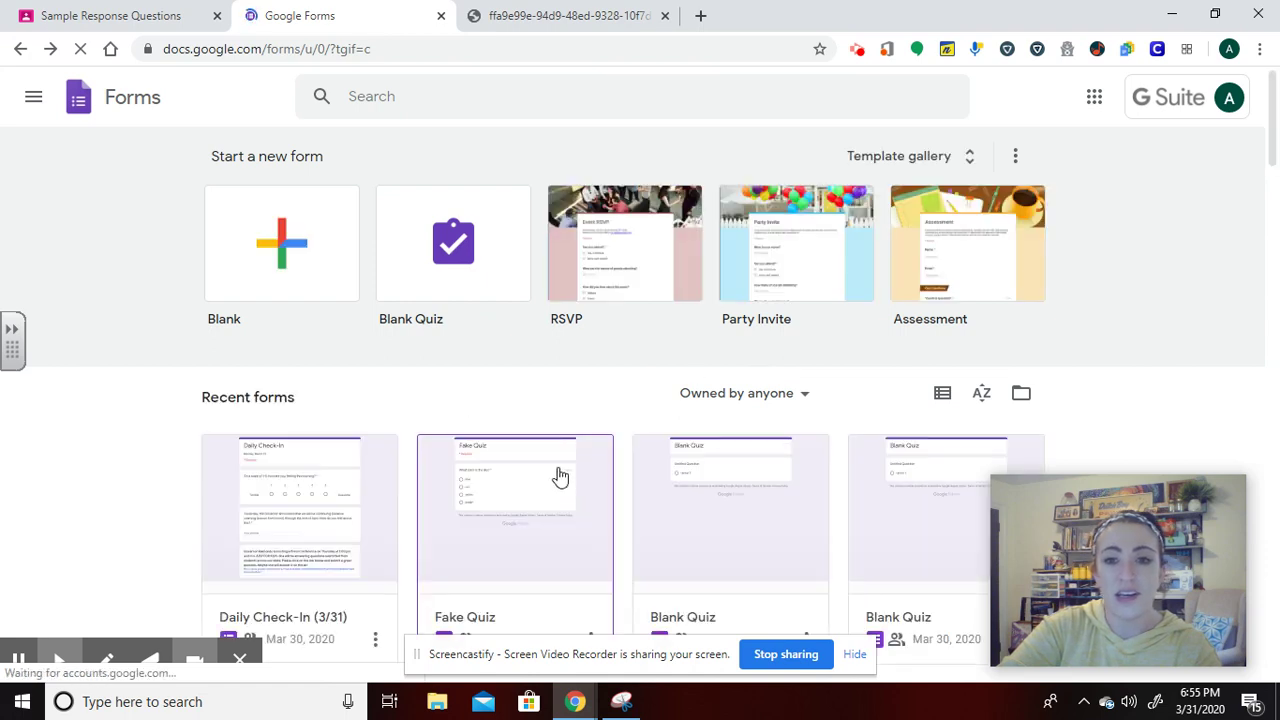
pyautogui.click(321, 265)
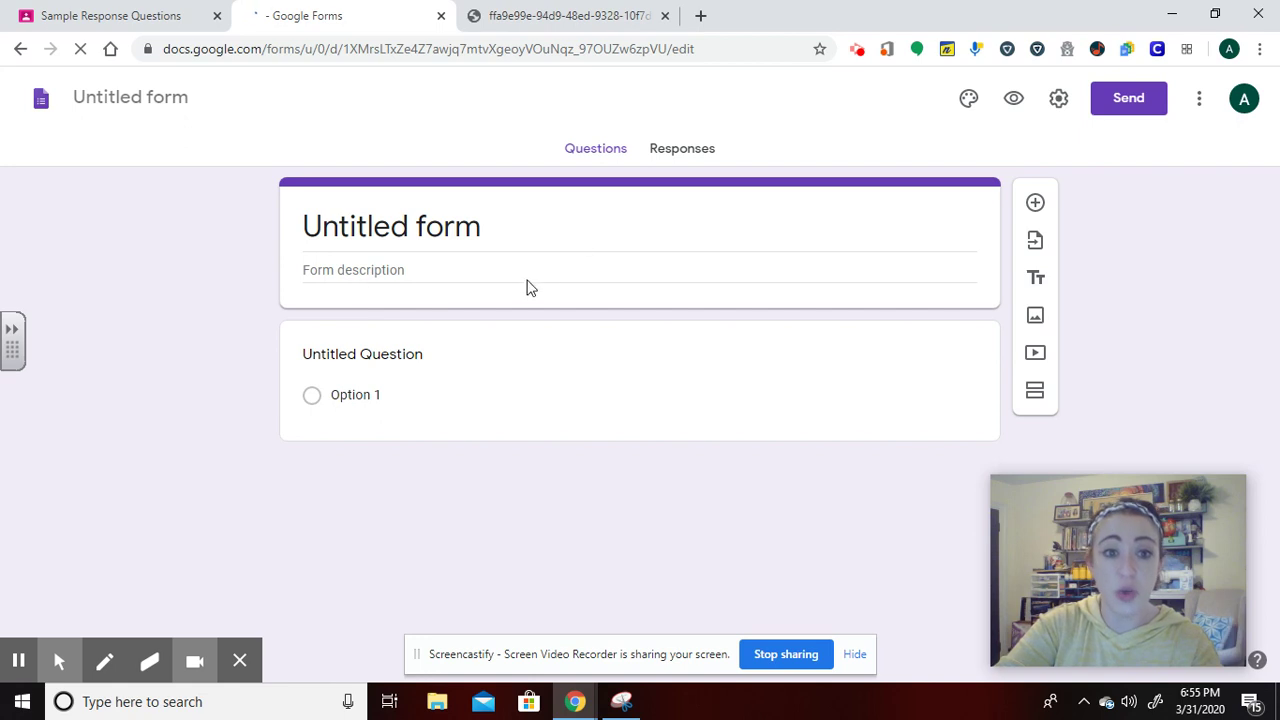
pyautogui.click(487, 222)
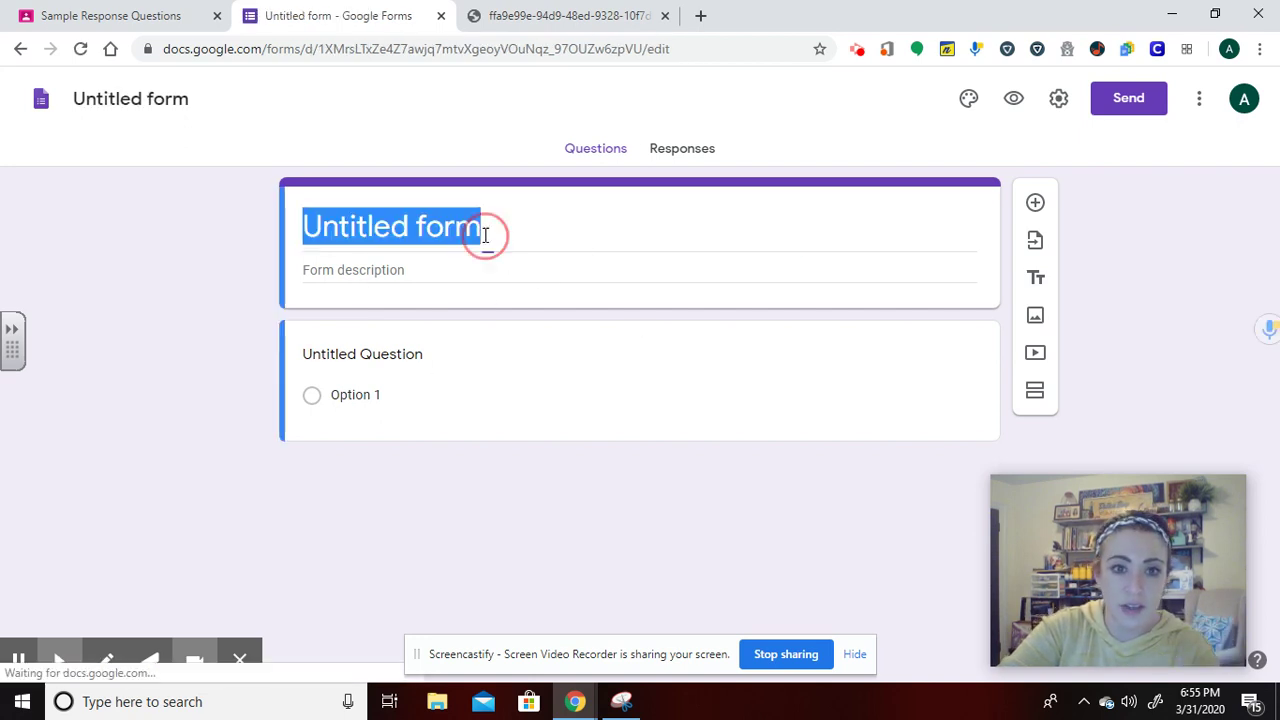
pyautogui.click(480, 231)
pyautogui.moveTo(480, 231); pyautogui.dragTo(323, 237)
pyautogui.write('Sample Response')
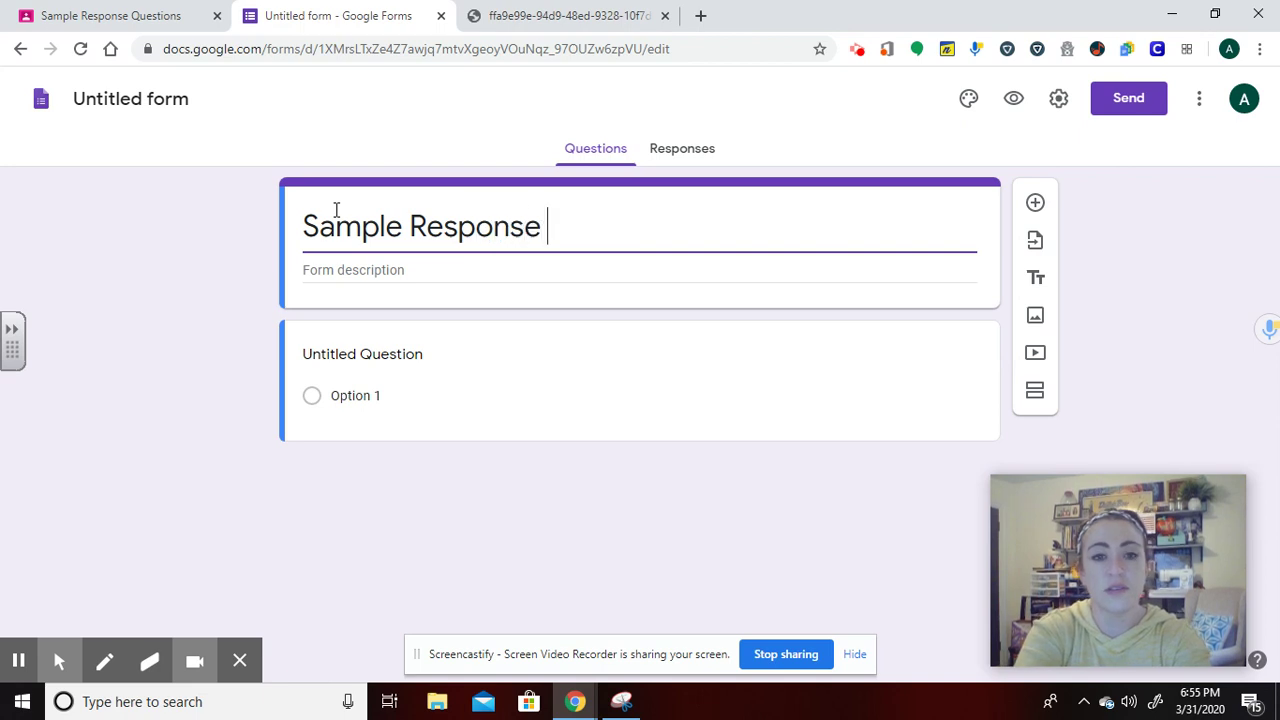
pyautogui.write(' Questions')
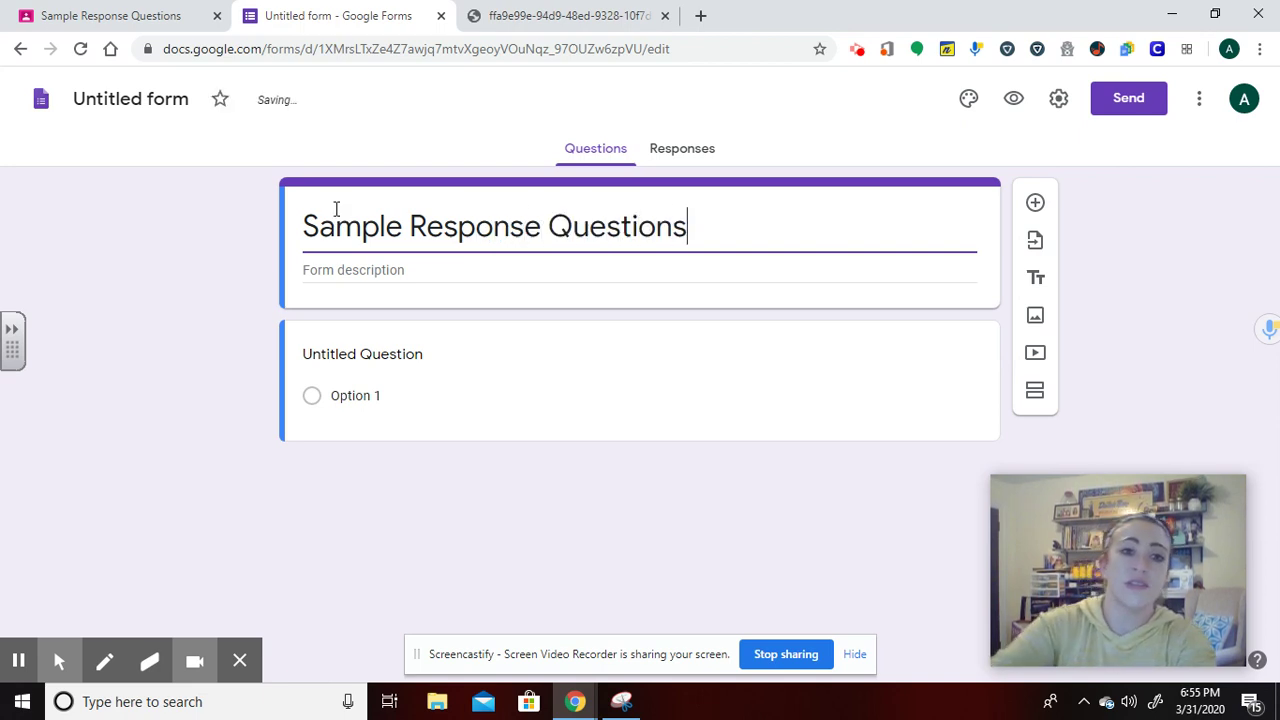
# Review the question types available for the form's first question.
pyautogui.click(460, 357)
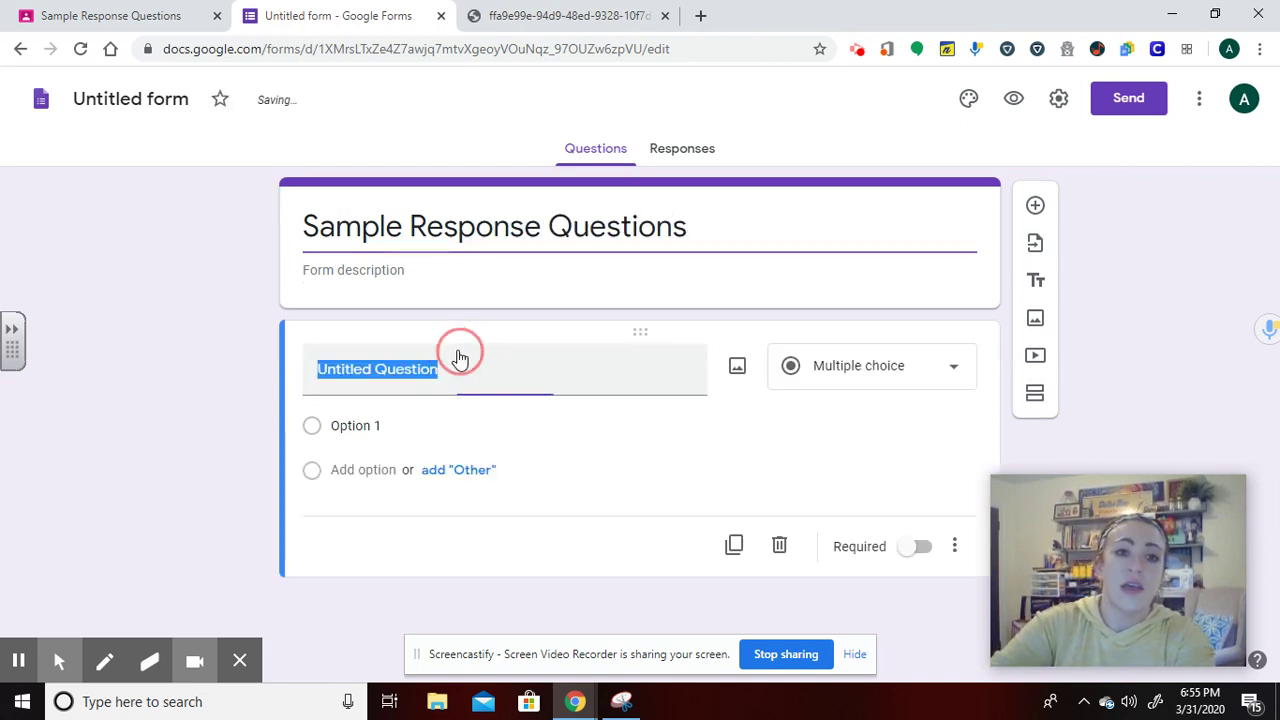
pyautogui.click(900, 375)
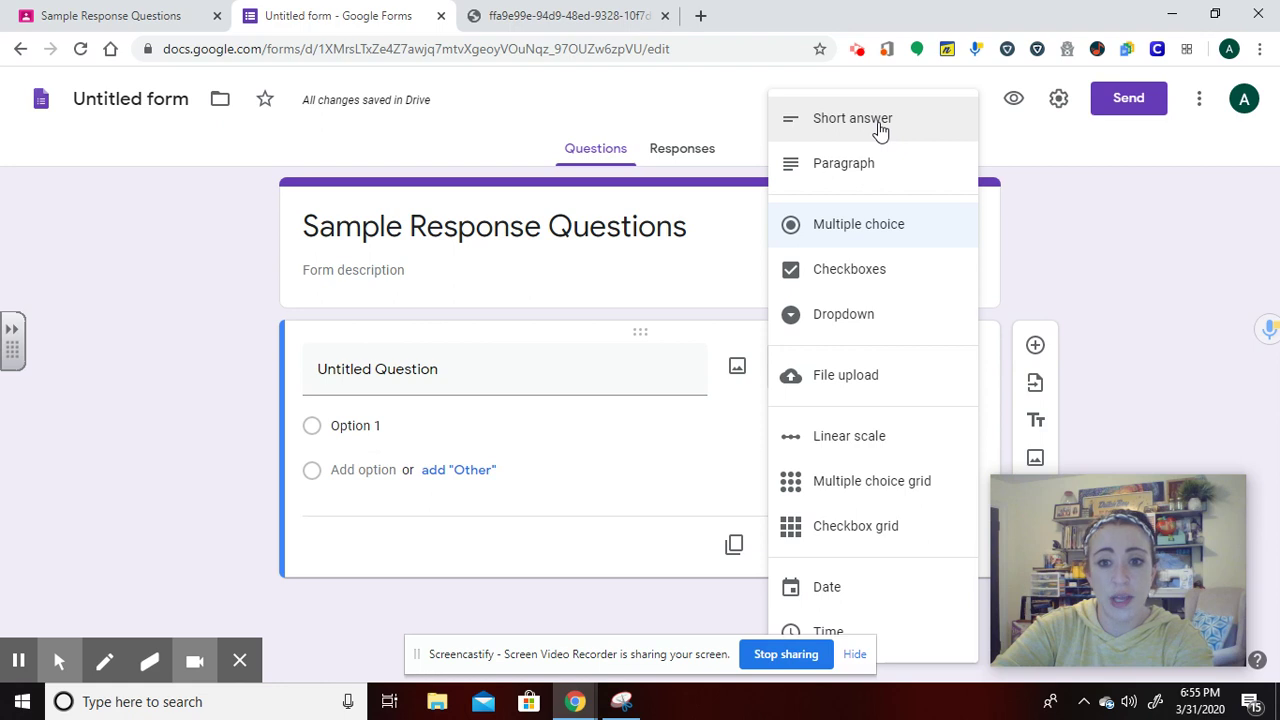
pyautogui.click(619, 435)
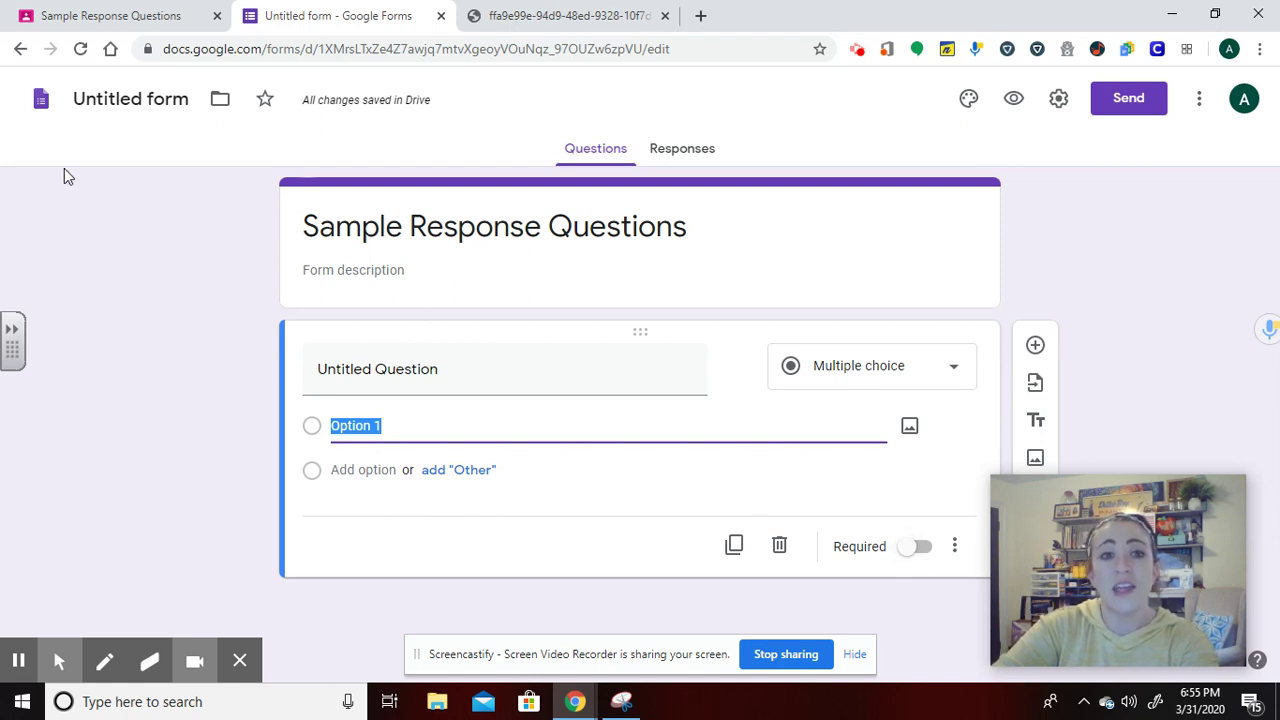
# Switch to Google Classroom, start a new assignment in Fake Class and check the recent Google Drive files available to attach.
pyautogui.click(80, 12)
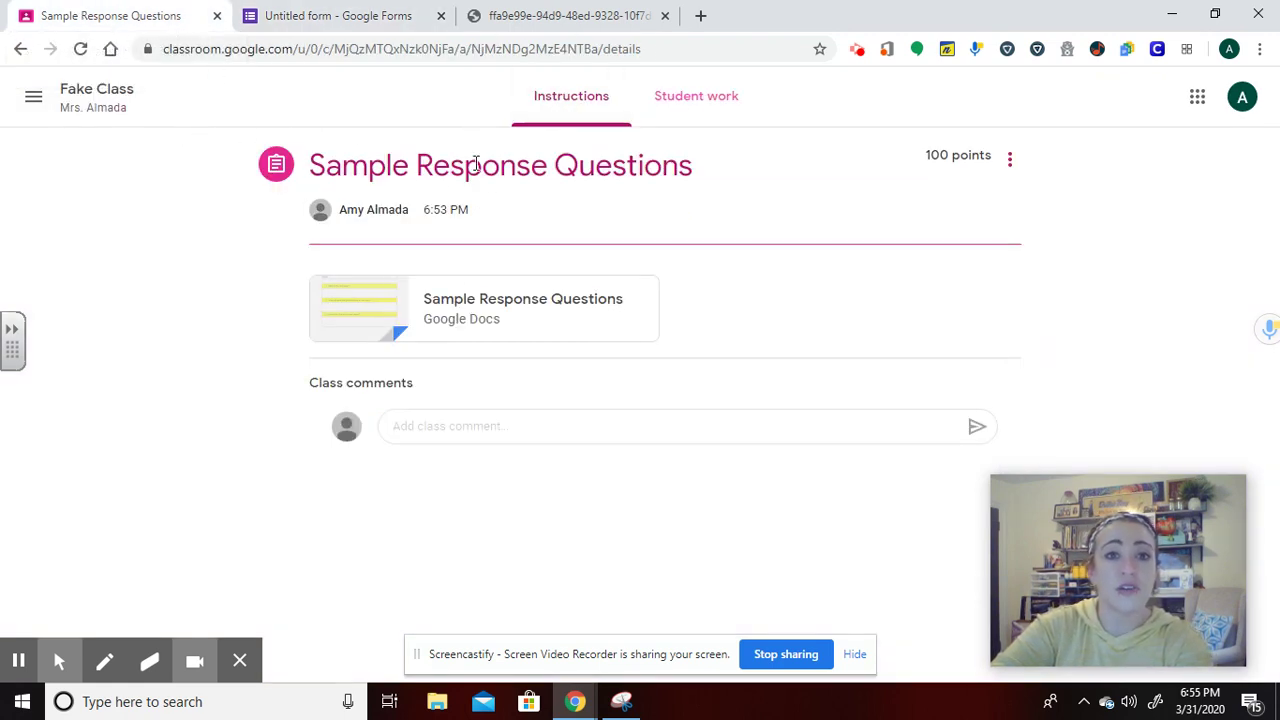
pyautogui.click(87, 100)
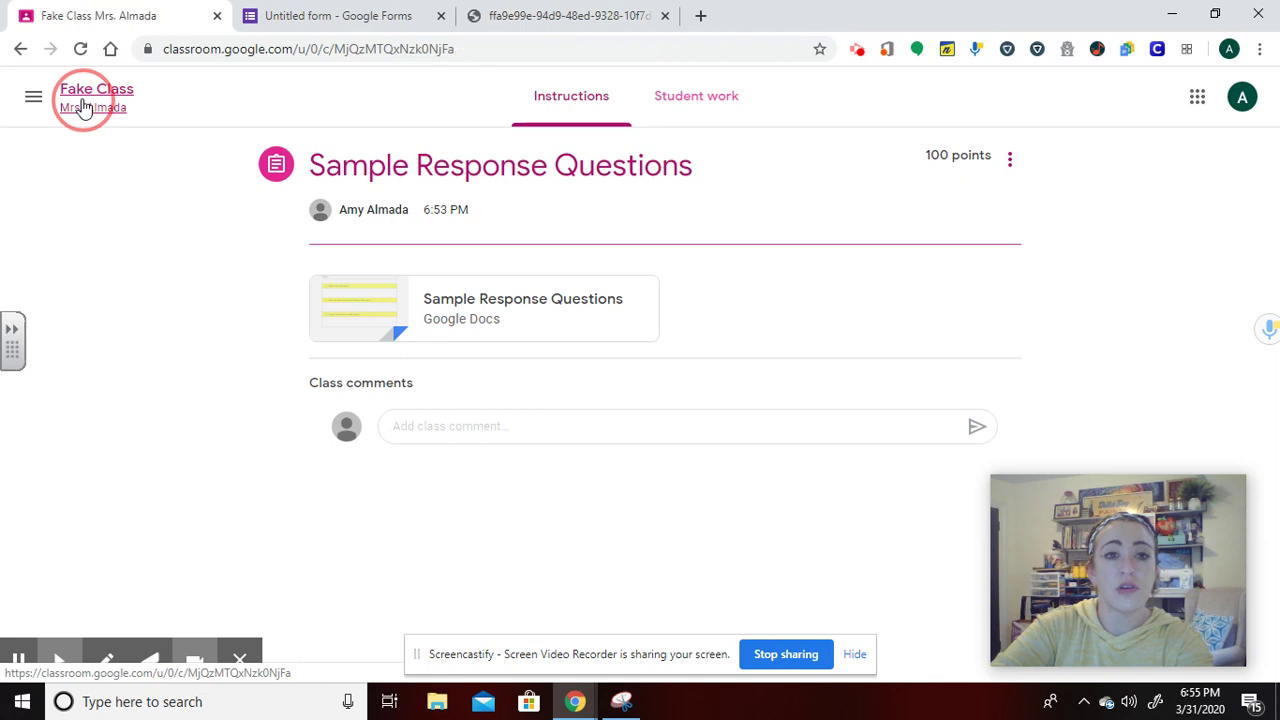
pyautogui.click(588, 100)
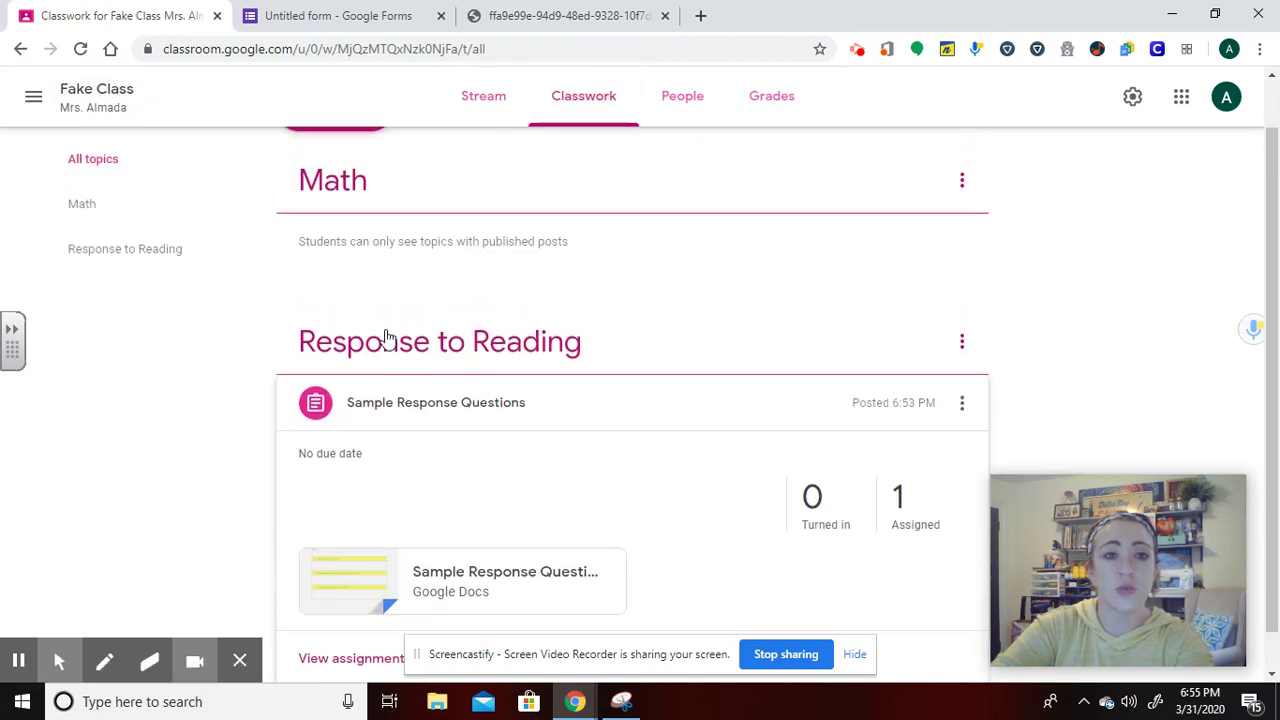
pyautogui.click(318, 167)
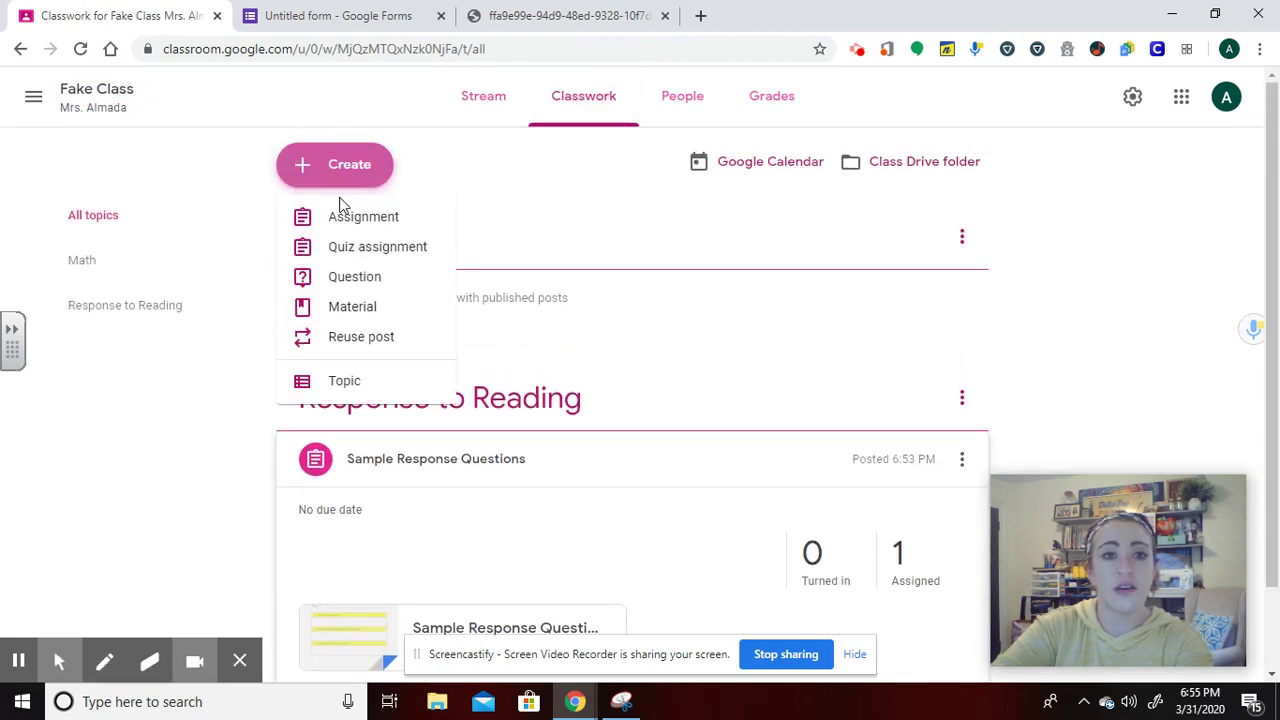
pyautogui.click(344, 222)
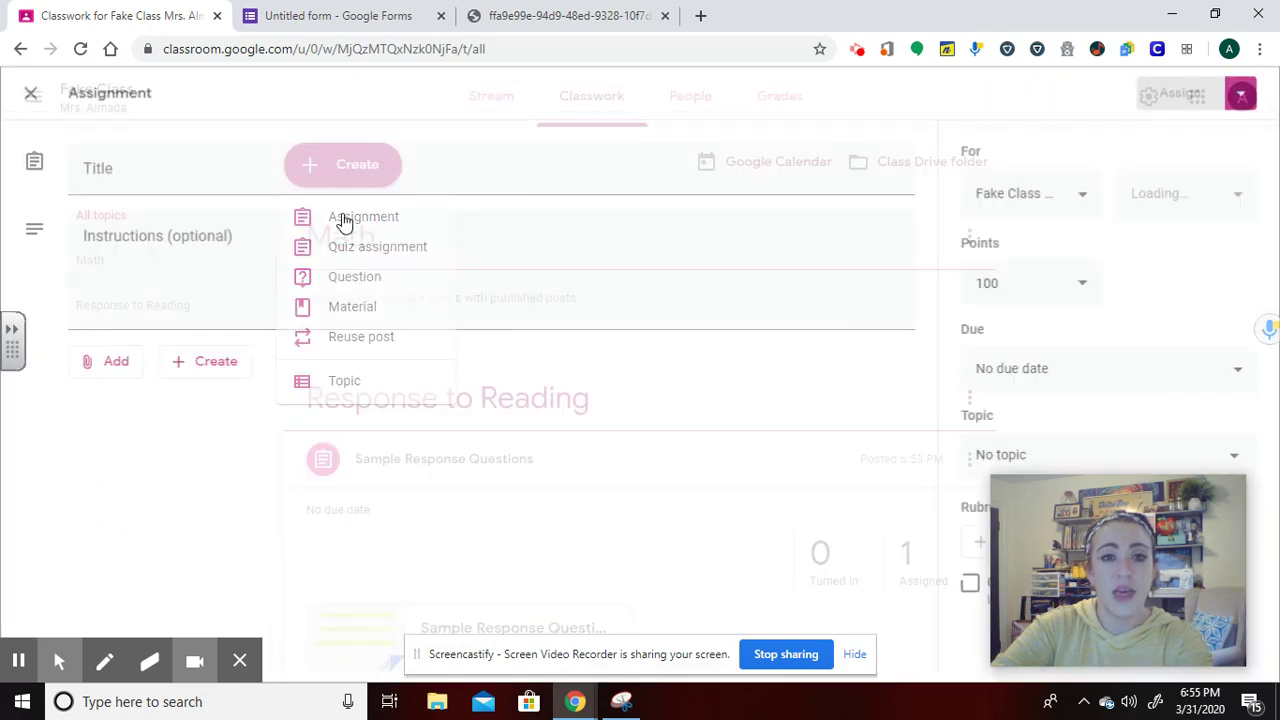
pyautogui.click(171, 183)
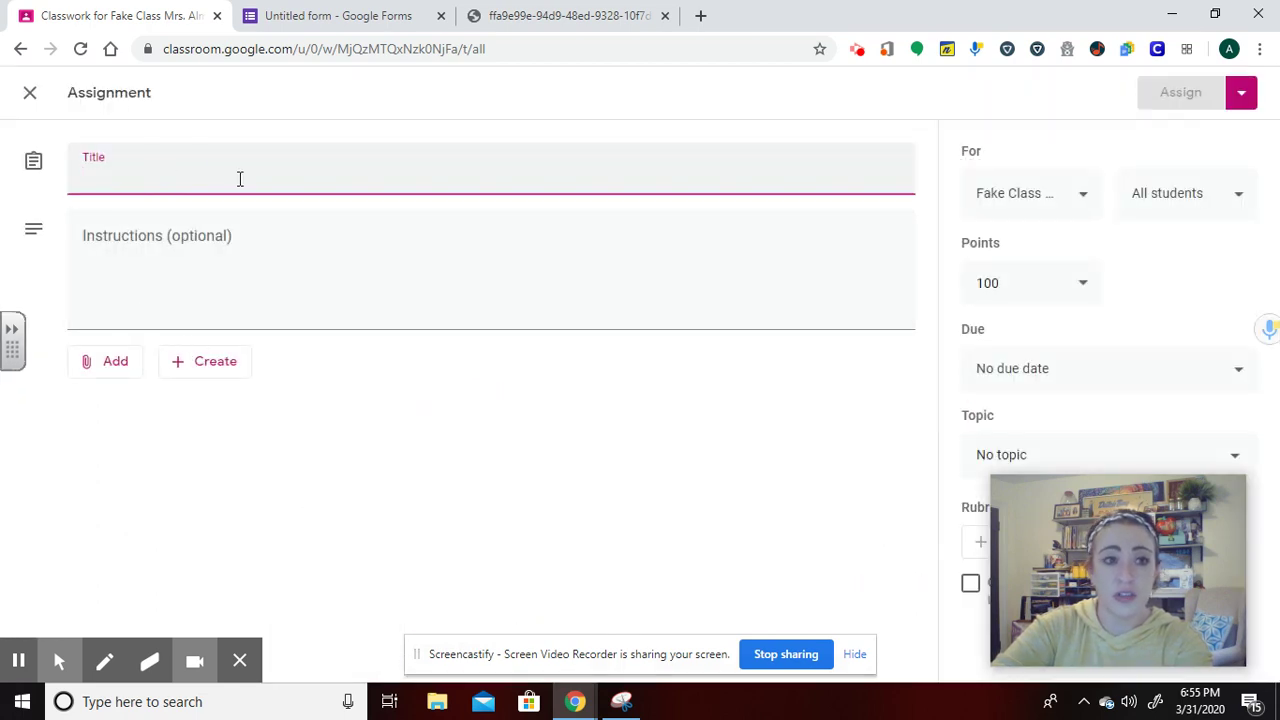
pyautogui.click(106, 368)
pyautogui.click(160, 410)
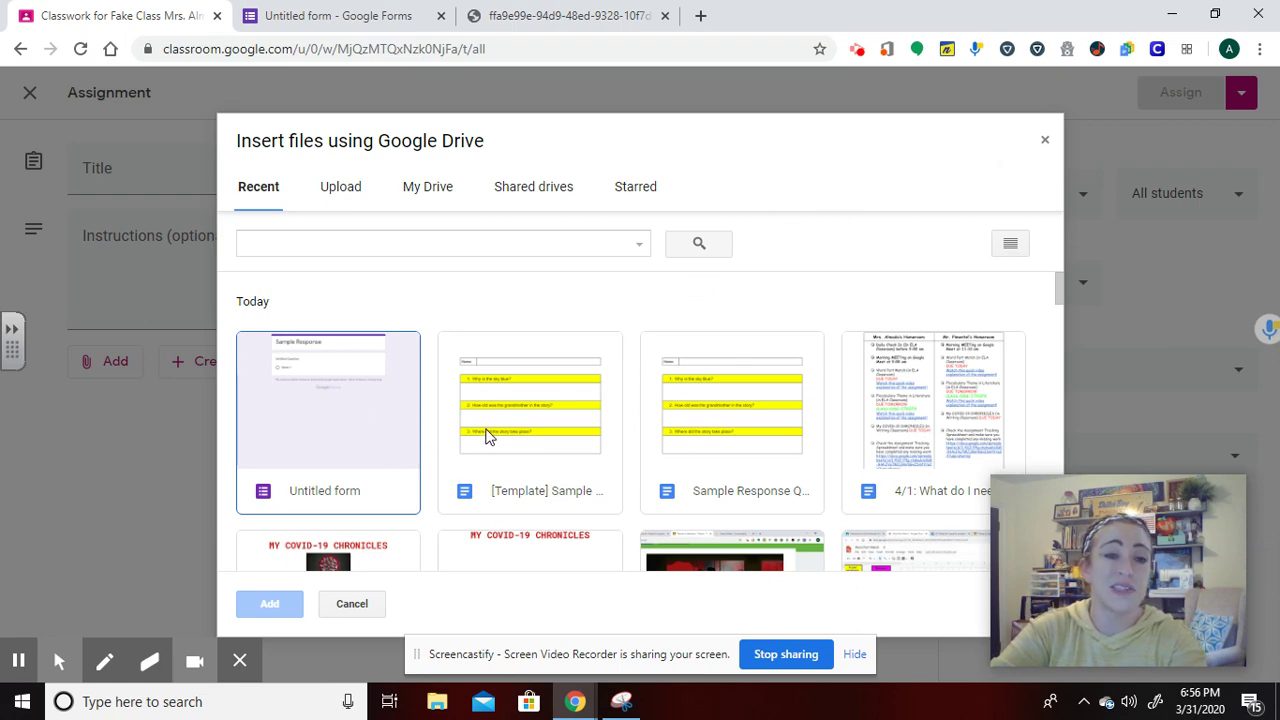
pyautogui.click(1044, 140)
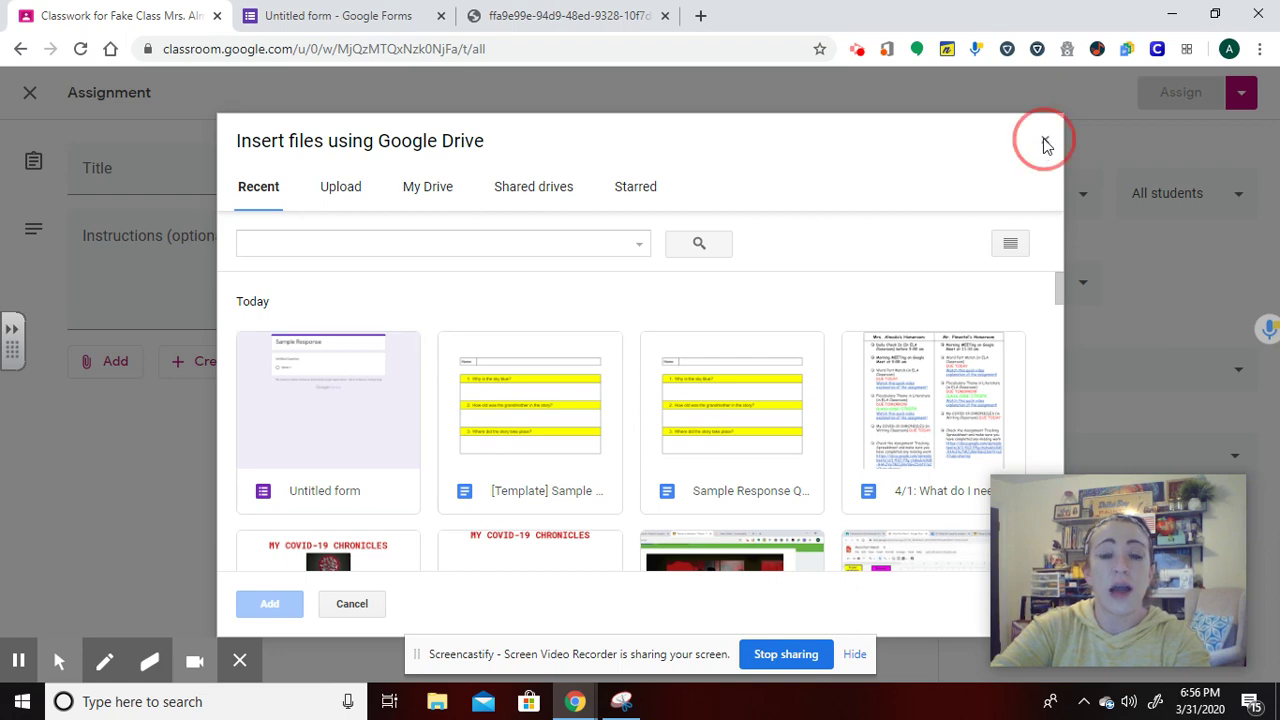
# Return to the Sample Response Questions form, check the question types again and make the multiple-choice question required.
pyautogui.click(252, 14)
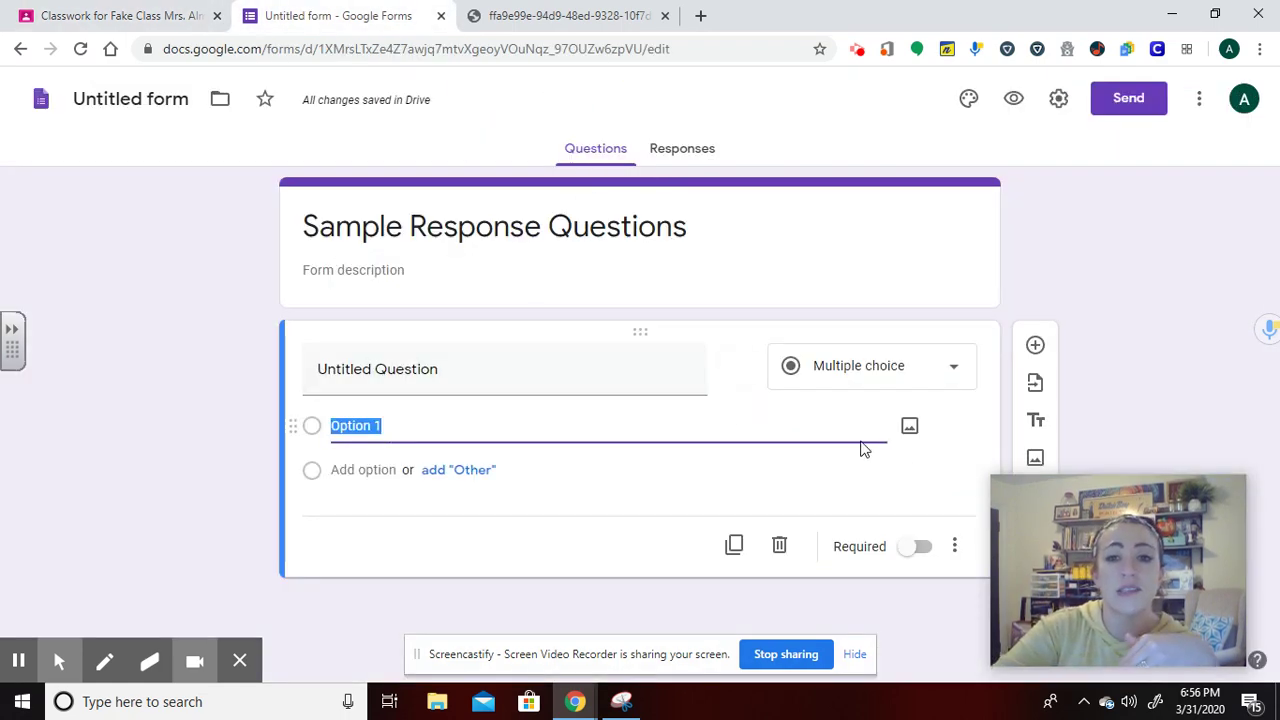
pyautogui.click(883, 370)
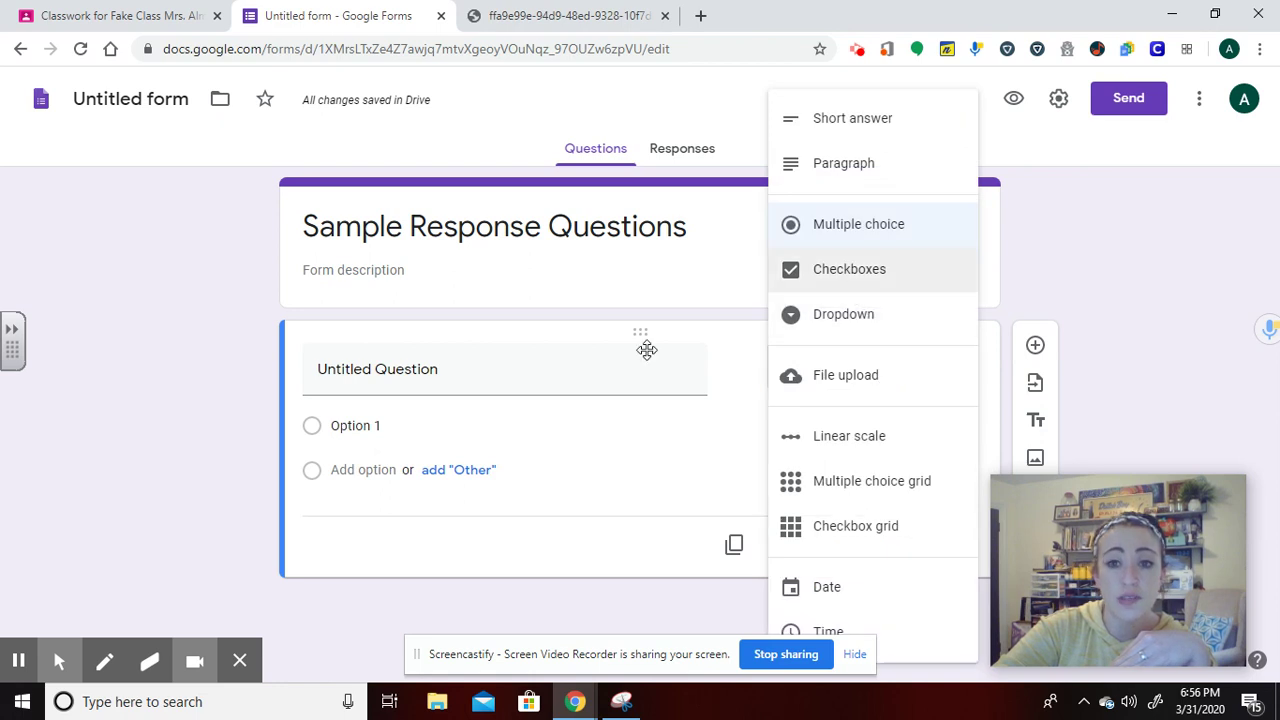
pyautogui.click(464, 433)
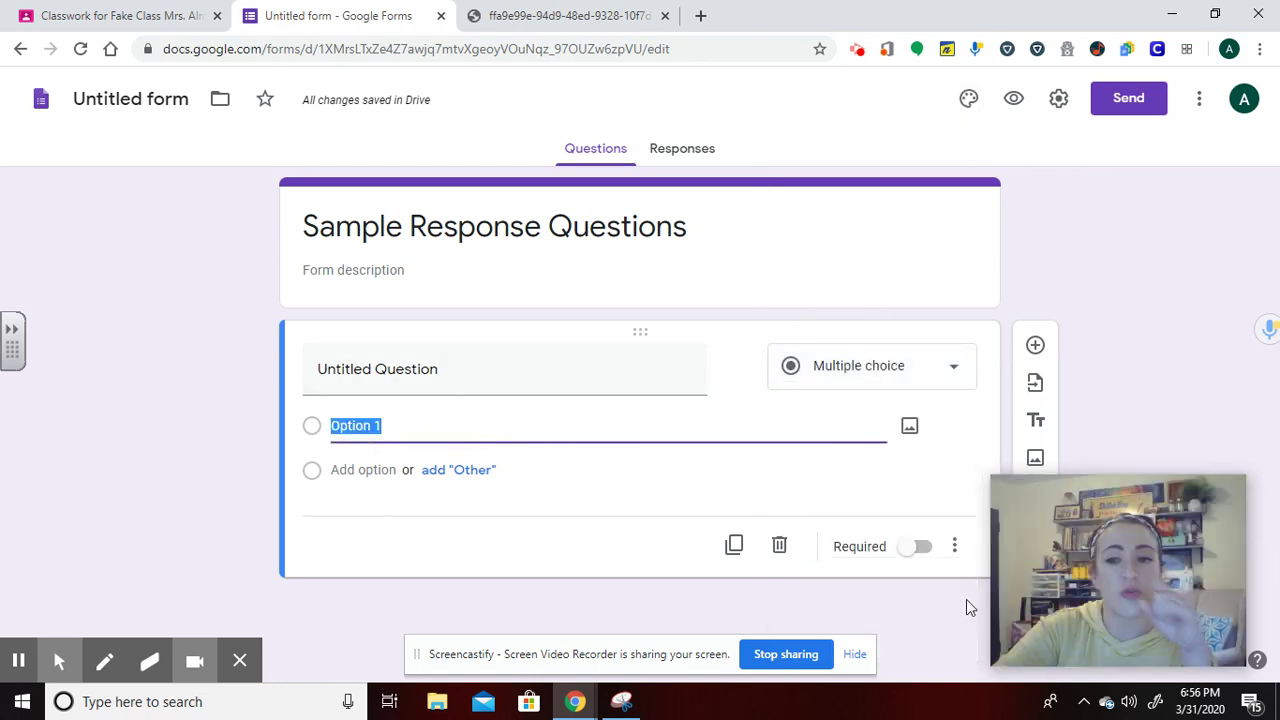
pyautogui.click(922, 548)
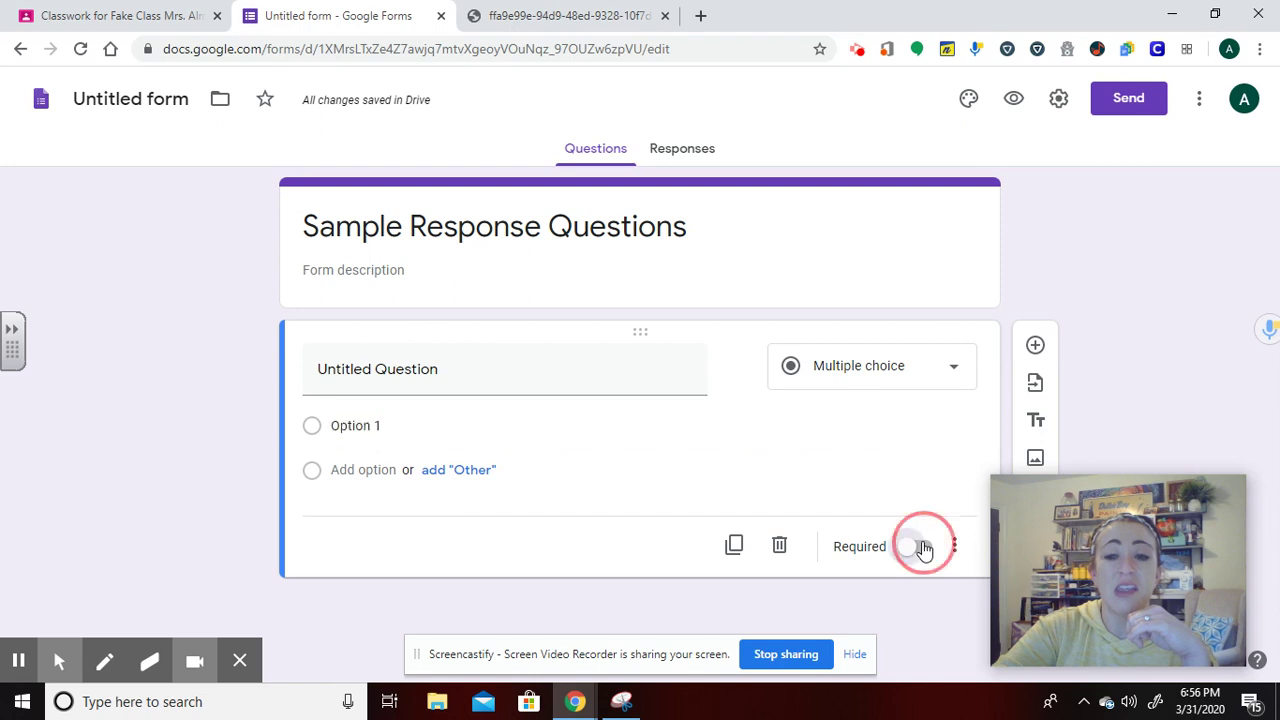
# Enter blue and red as the question's first two answer options and add a third option with its default text.
pyautogui.click(488, 426)
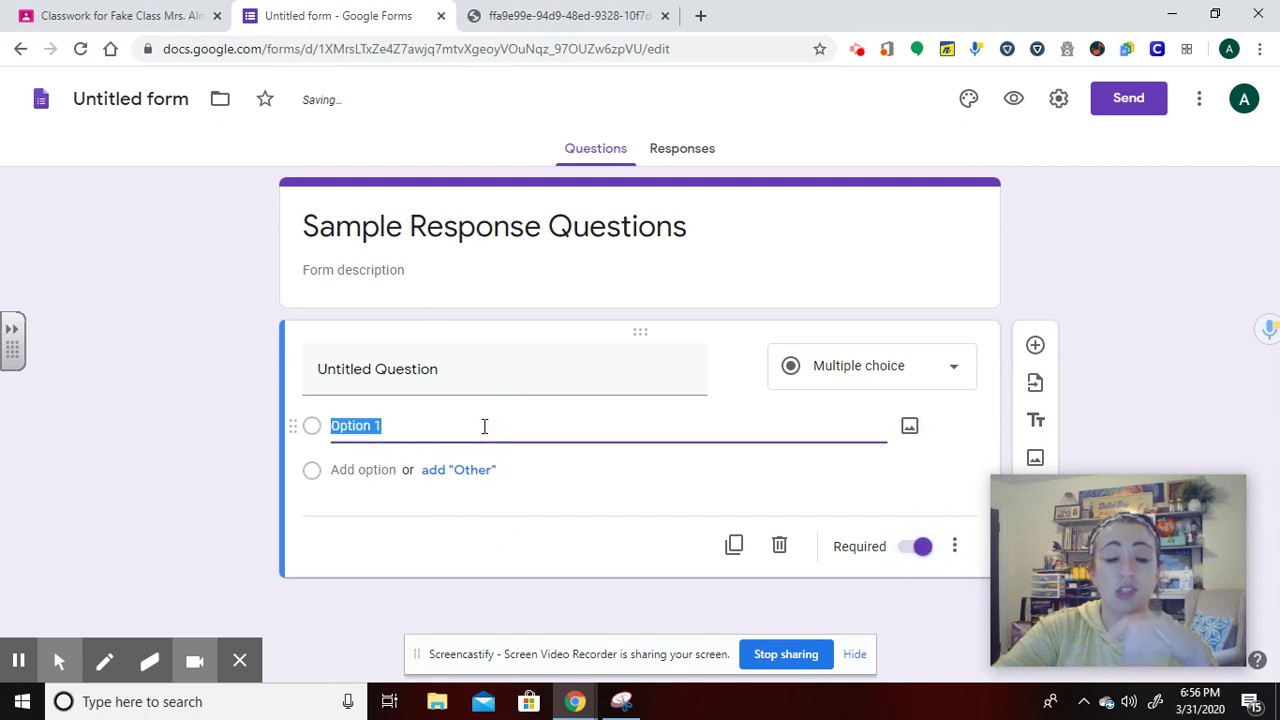
pyautogui.click(410, 432)
pyautogui.write('b;l')
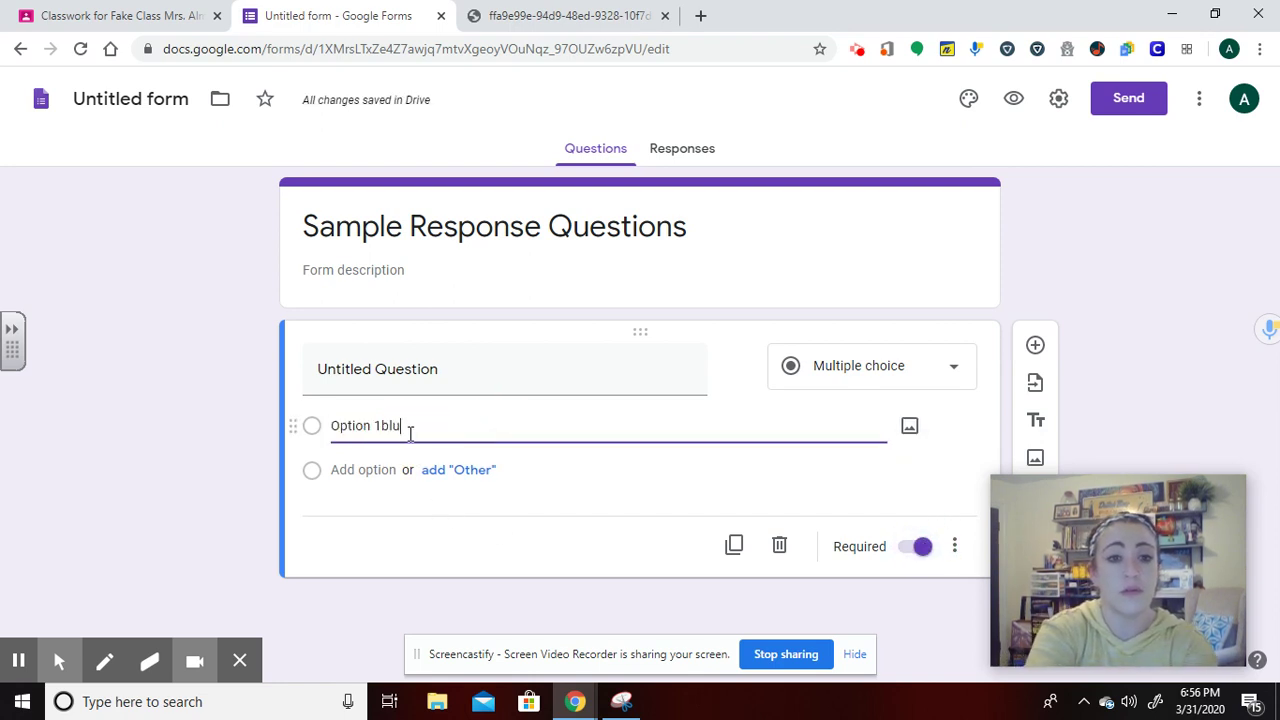
pyautogui.press('BackSpace')
pyautogui.hotkey('ctrl', 'a')
pyautogui.press('BackSpace')
pyautogui.write('b;l')
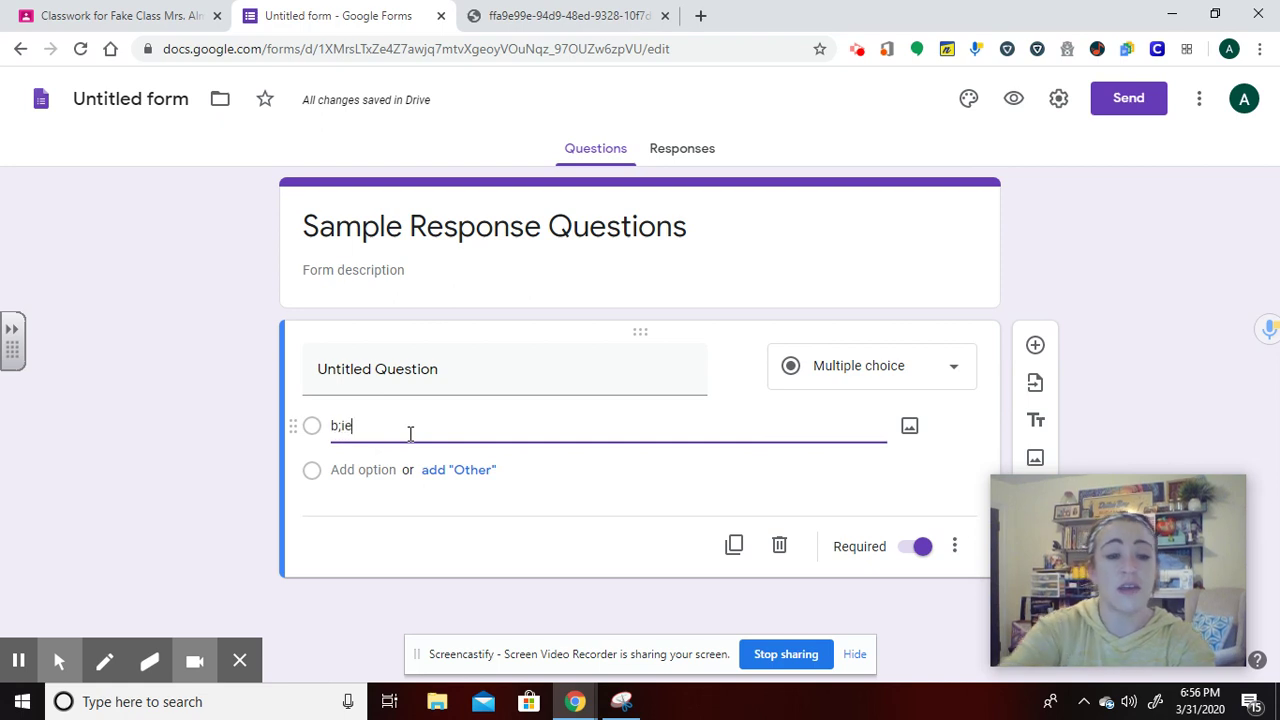
pyautogui.press('BackSpace')
pyautogui.press('BackSpace')
pyautogui.write('lue')
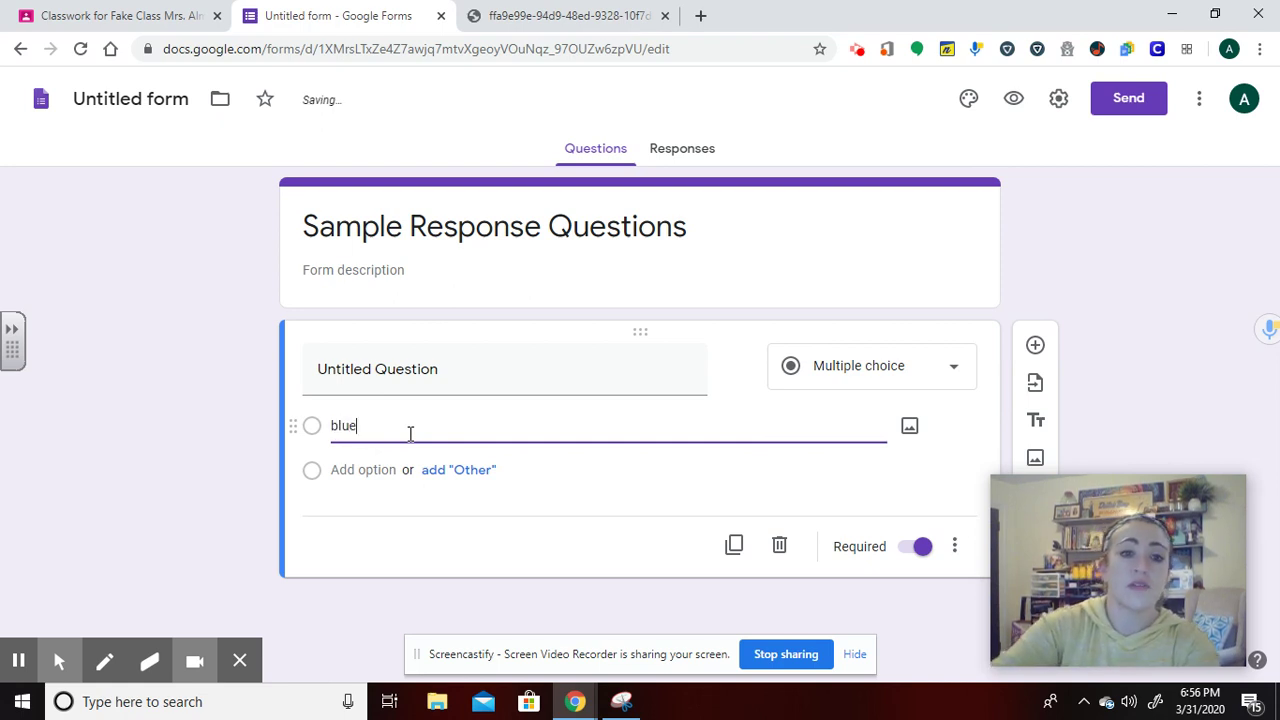
pyautogui.click(367, 474)
pyautogui.write('red')
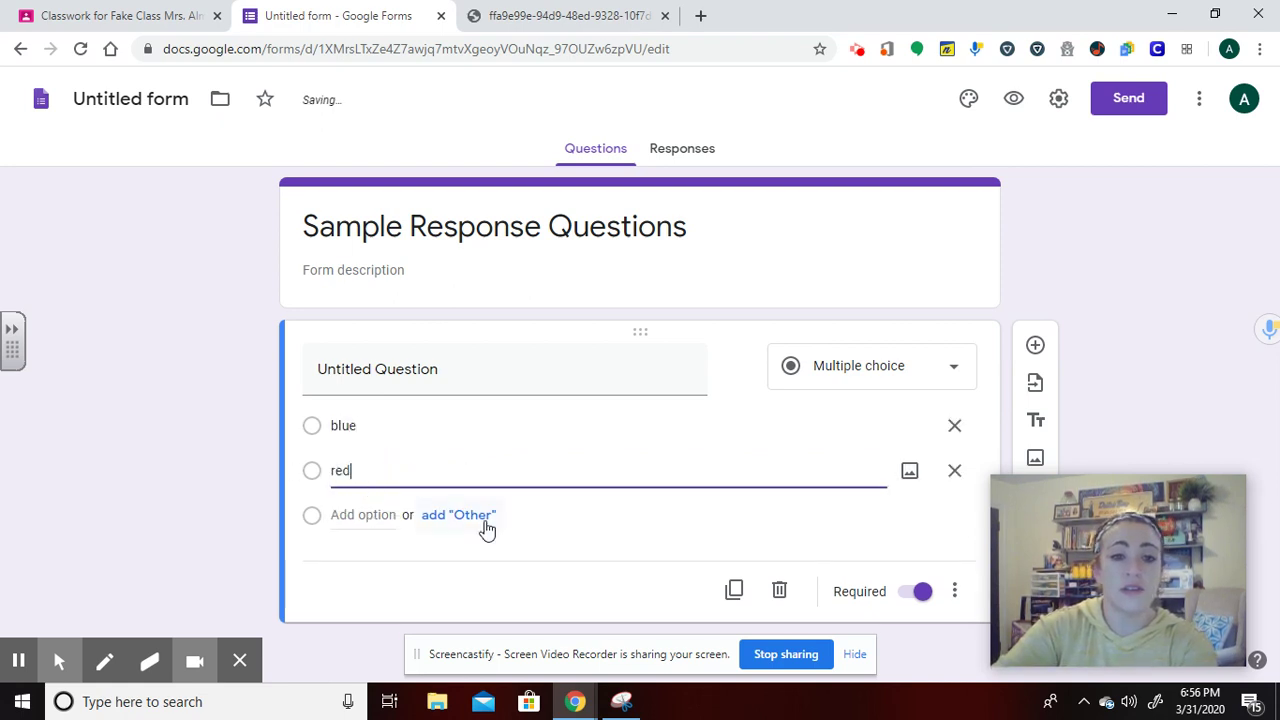
pyautogui.click(371, 514)
# Set the question text to "What color is the sky?".
pyautogui.click(430, 368)
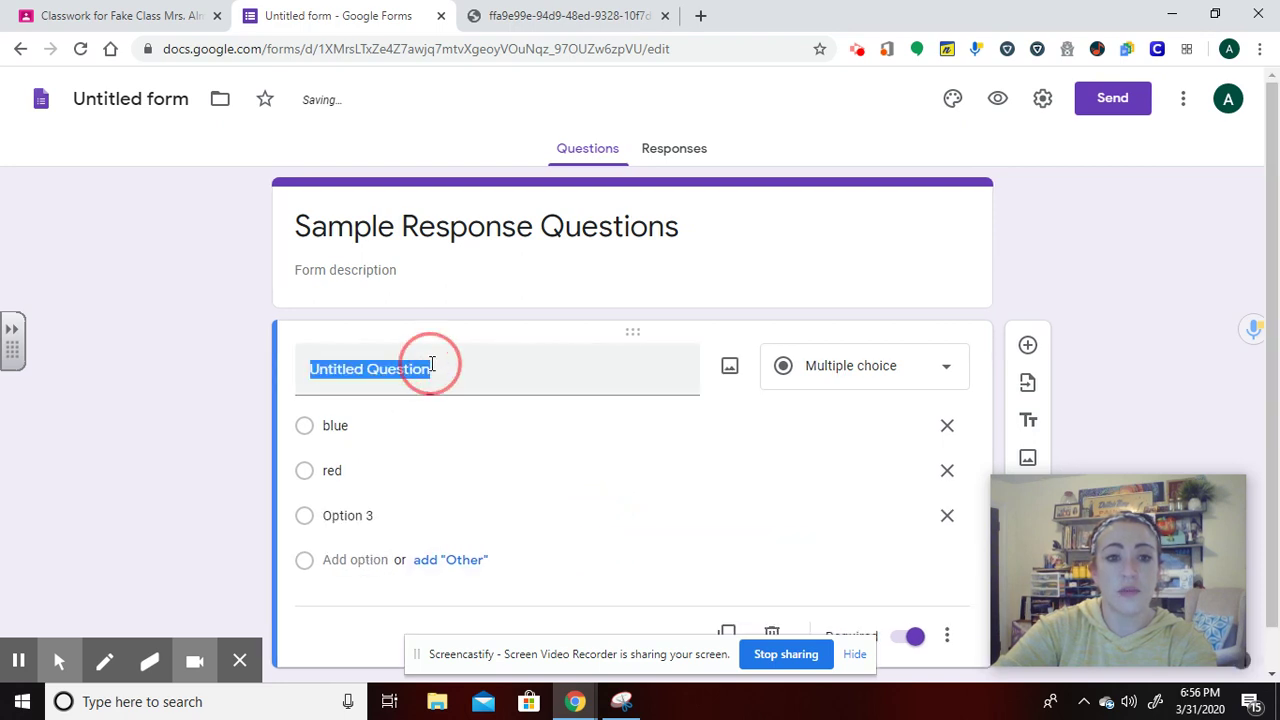
pyautogui.write('What color is the sky?')
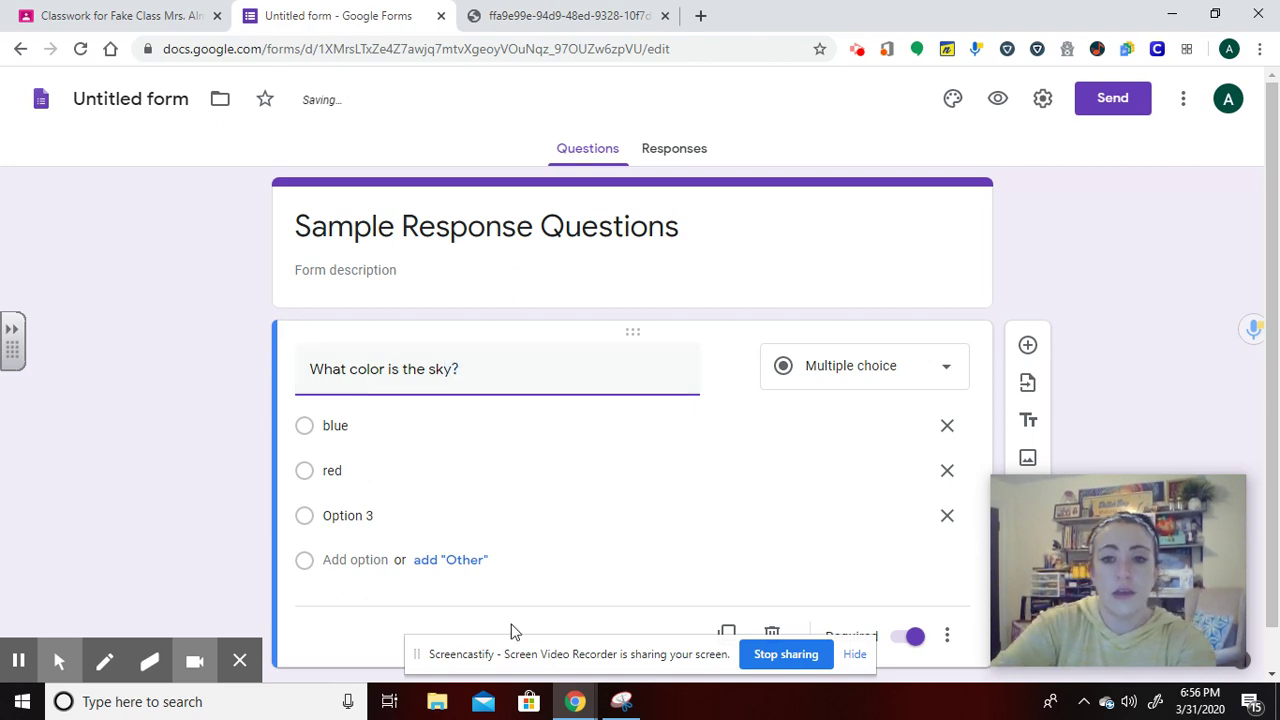
pyautogui.click(526, 602)
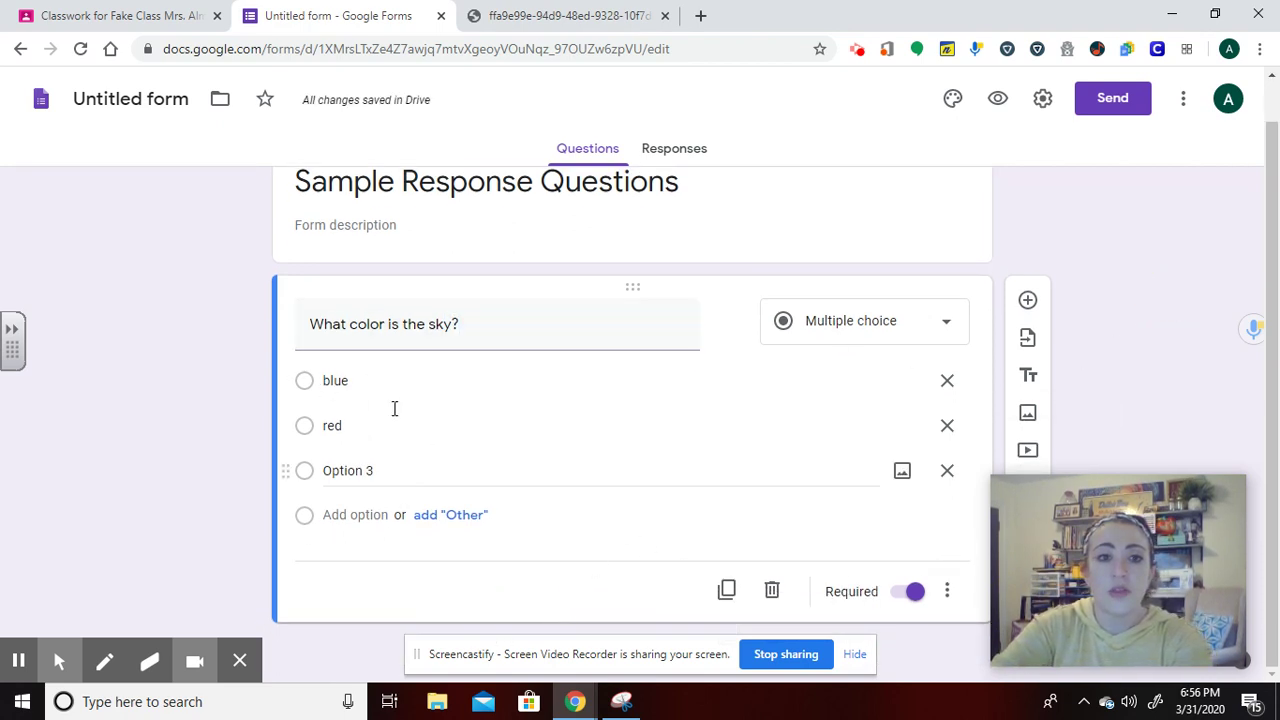
# Turn the form into a quiz in its settings, keeping grades released immediately after each submission, and save.
pyautogui.scroll(1, 619, 469)
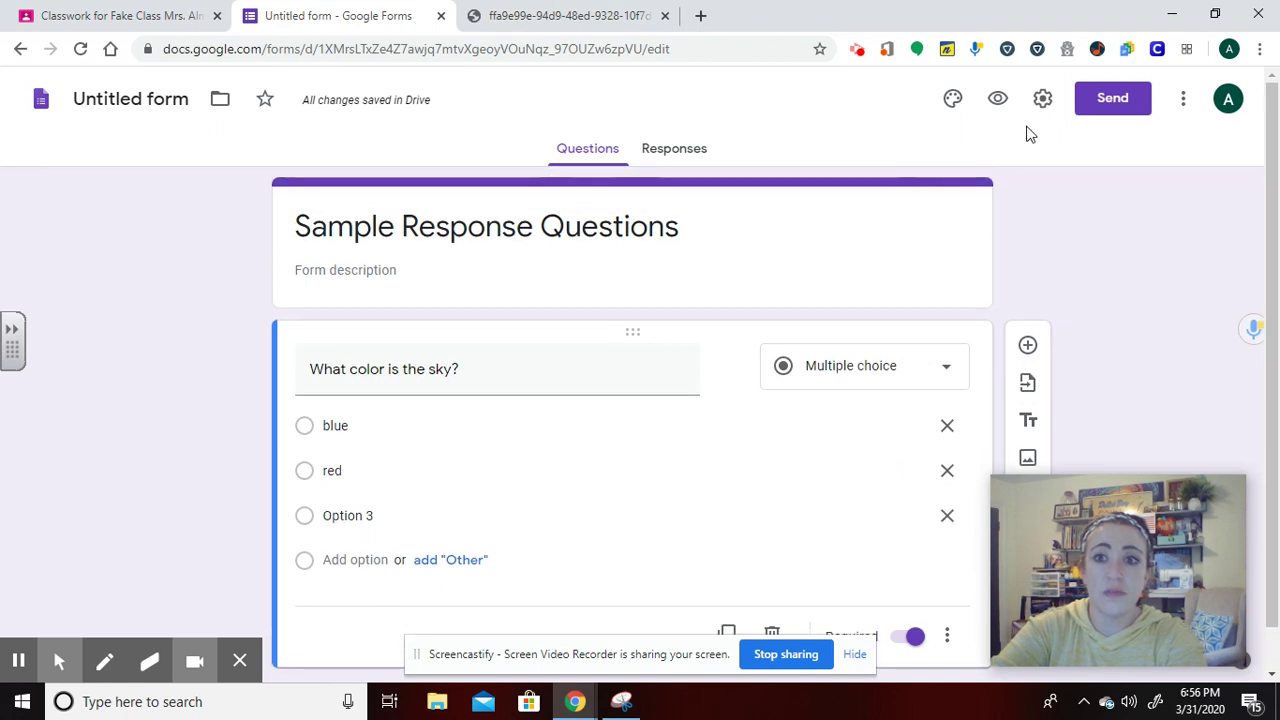
pyautogui.click(1043, 100)
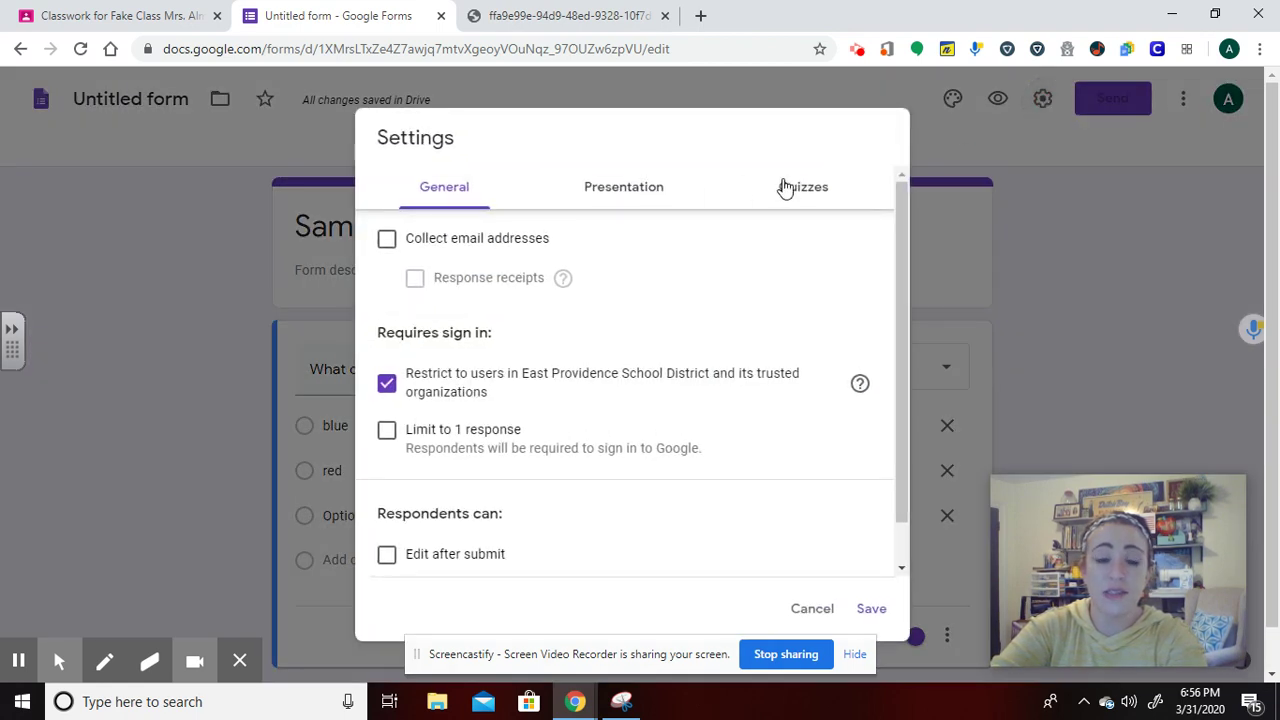
pyautogui.click(789, 192)
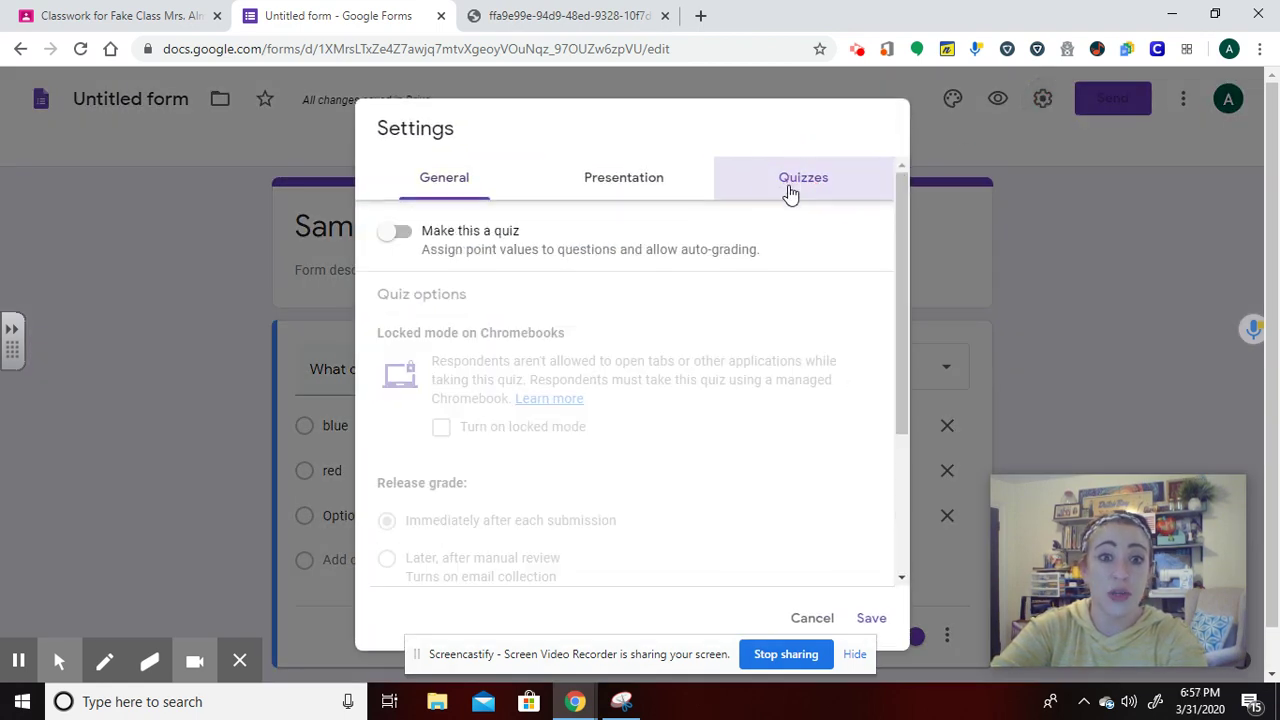
pyautogui.click(405, 235)
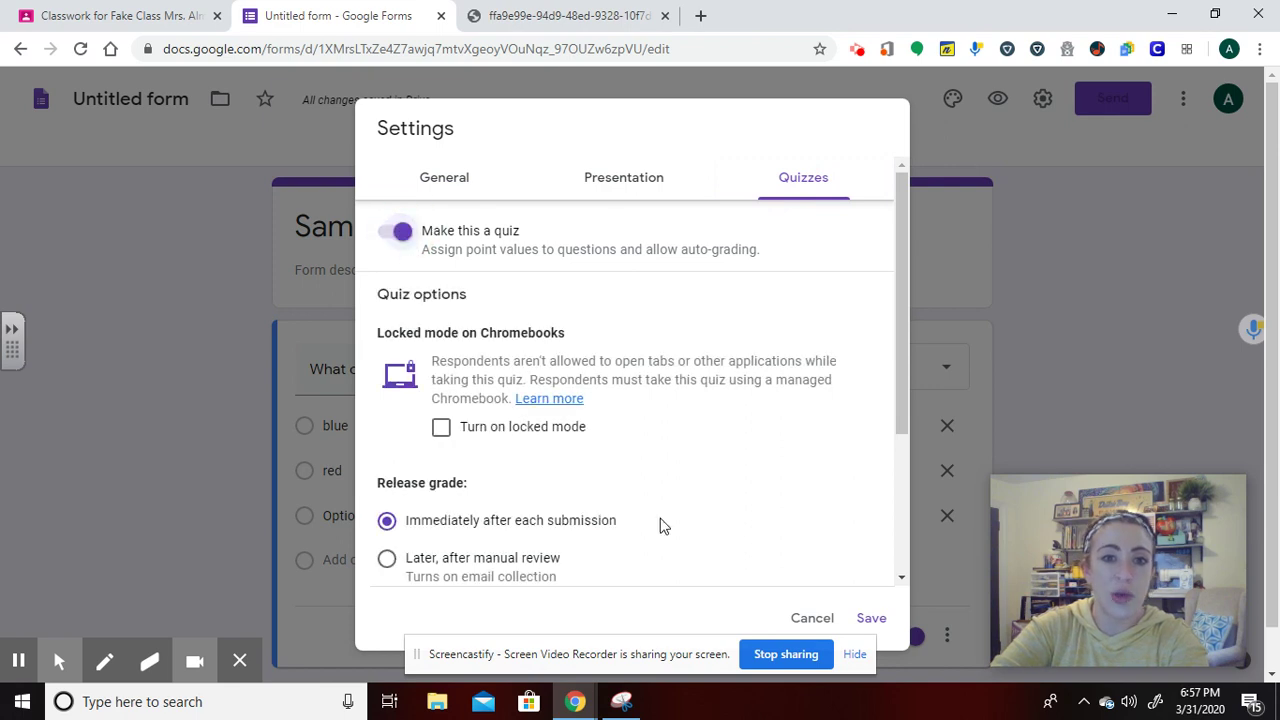
pyautogui.moveTo(893, 388); pyautogui.dragTo(895, 590)
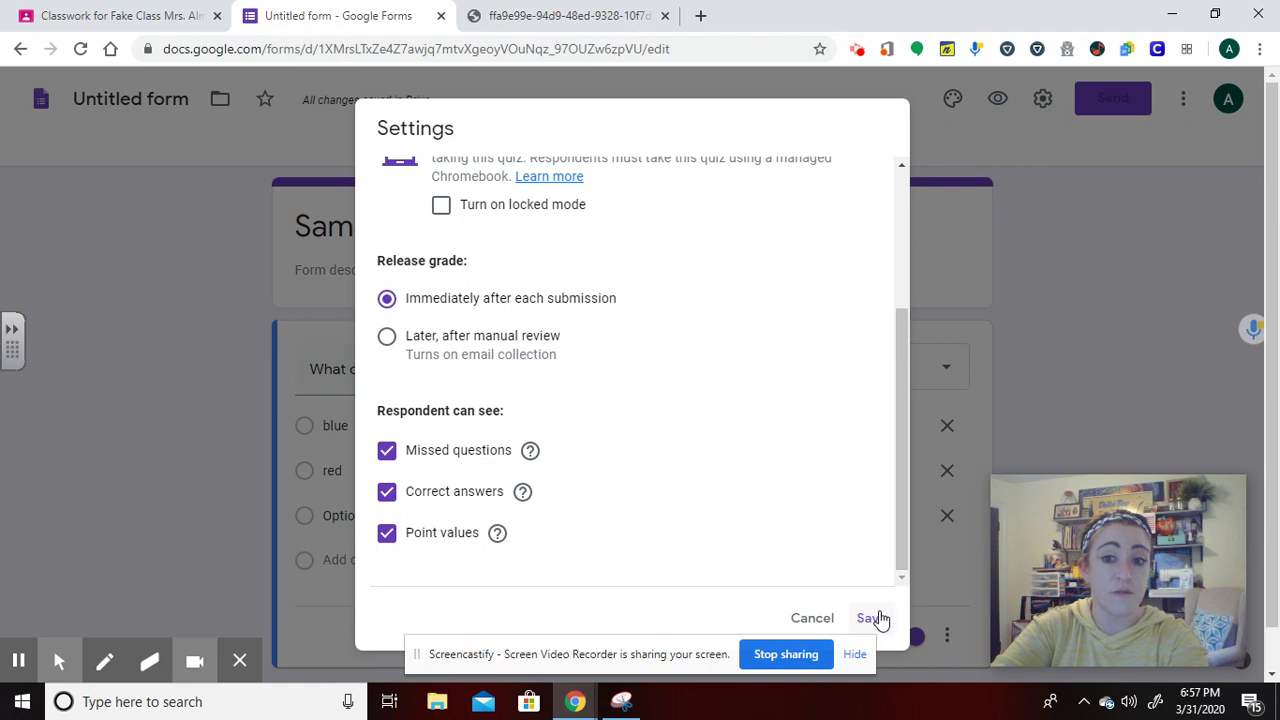
pyautogui.click(870, 618)
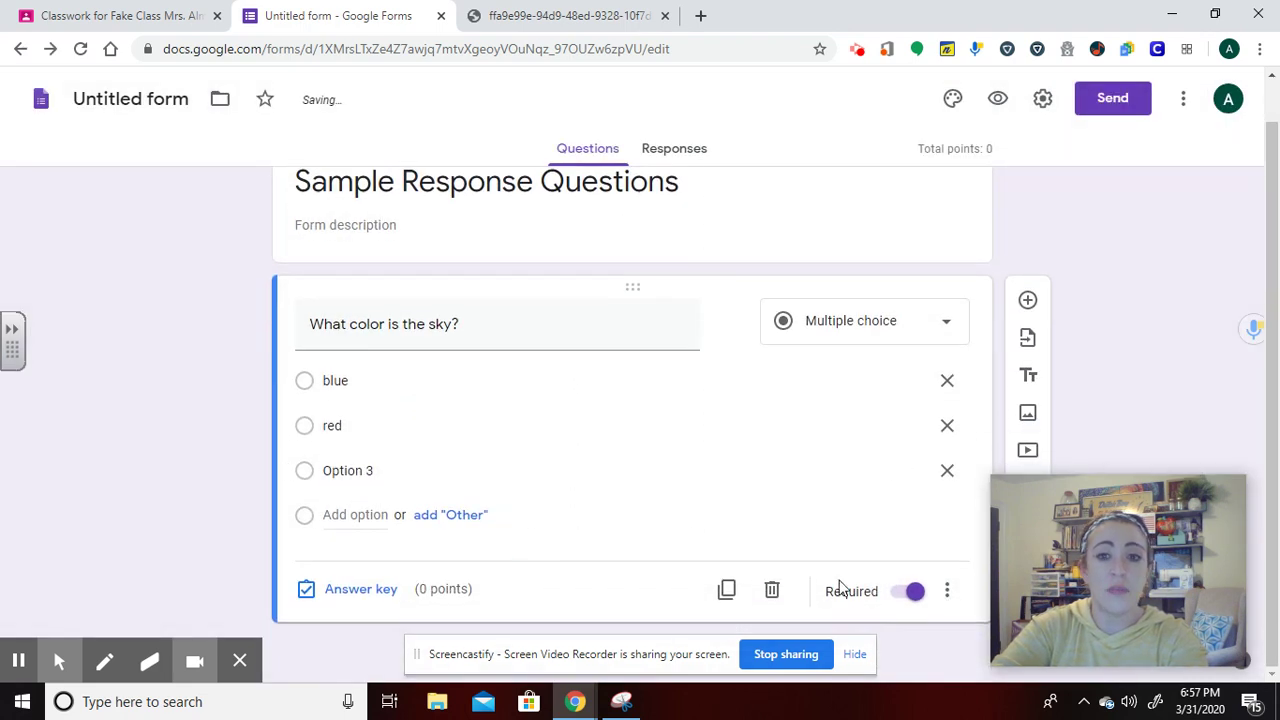
# Set the sky color question's answer key to blue, worth 1 point.
pyautogui.click(340, 592)
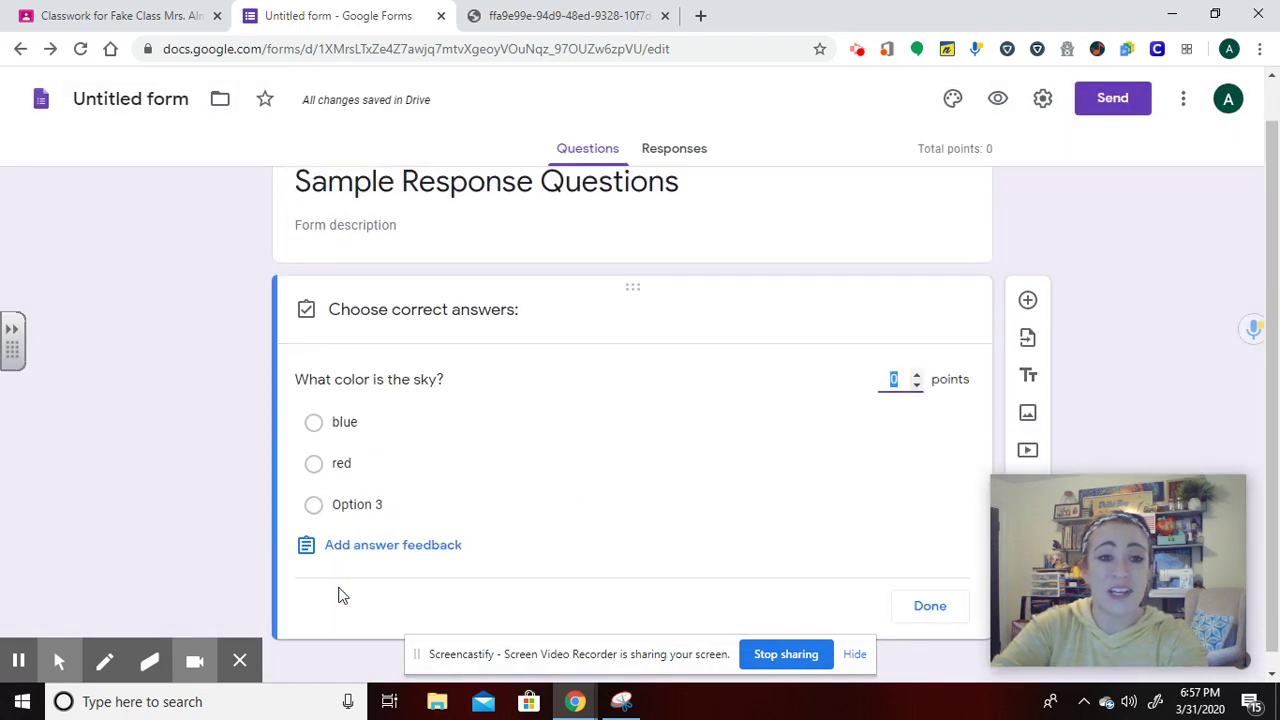
pyautogui.click(916, 374)
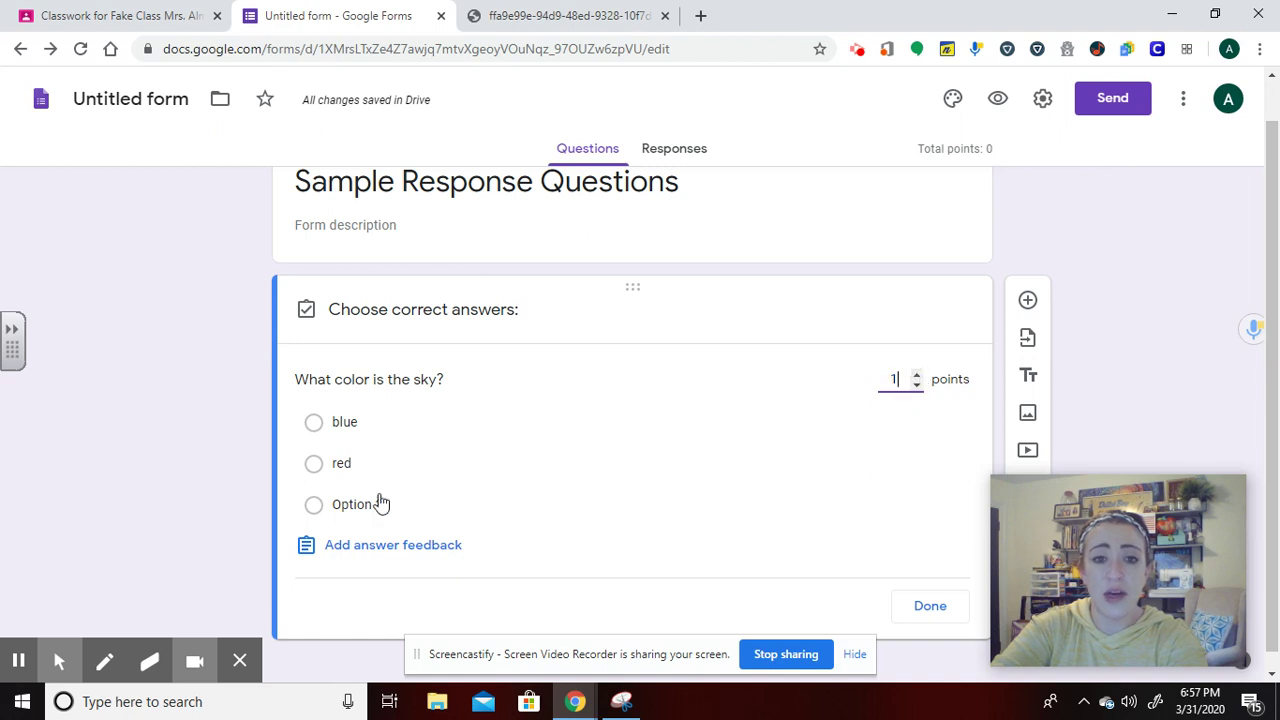
pyautogui.click(357, 426)
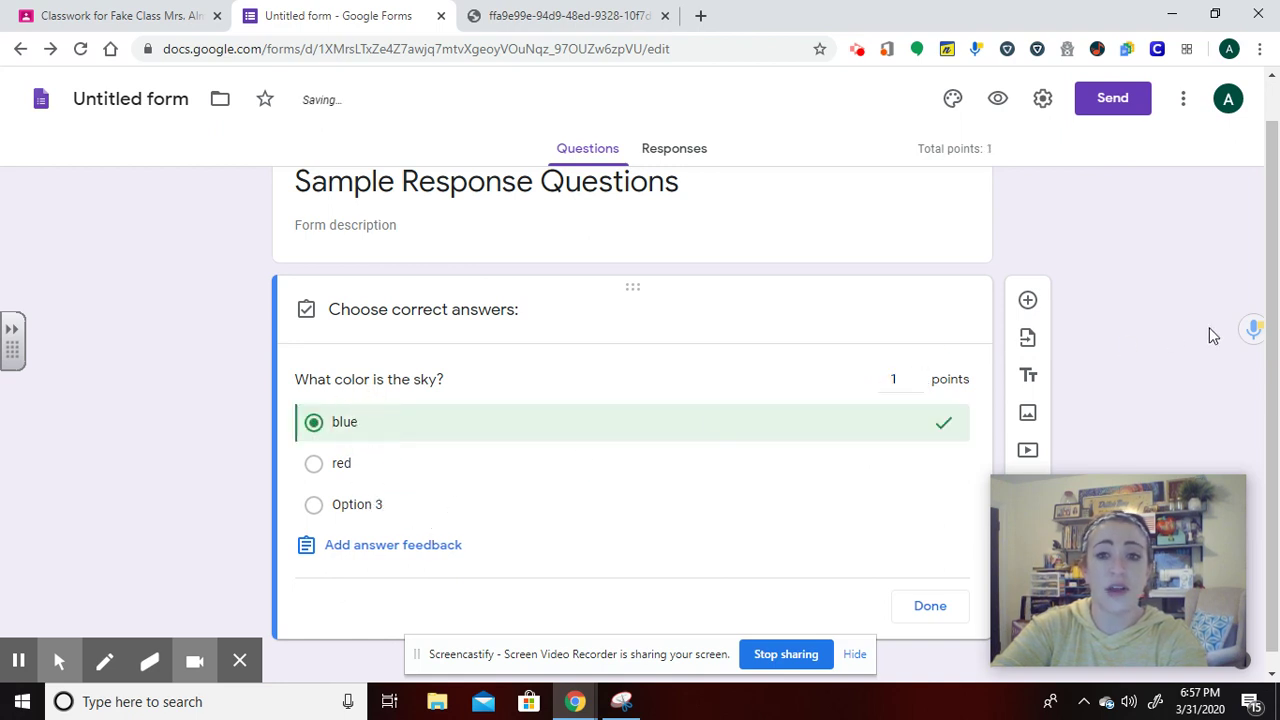
pyautogui.click(945, 604)
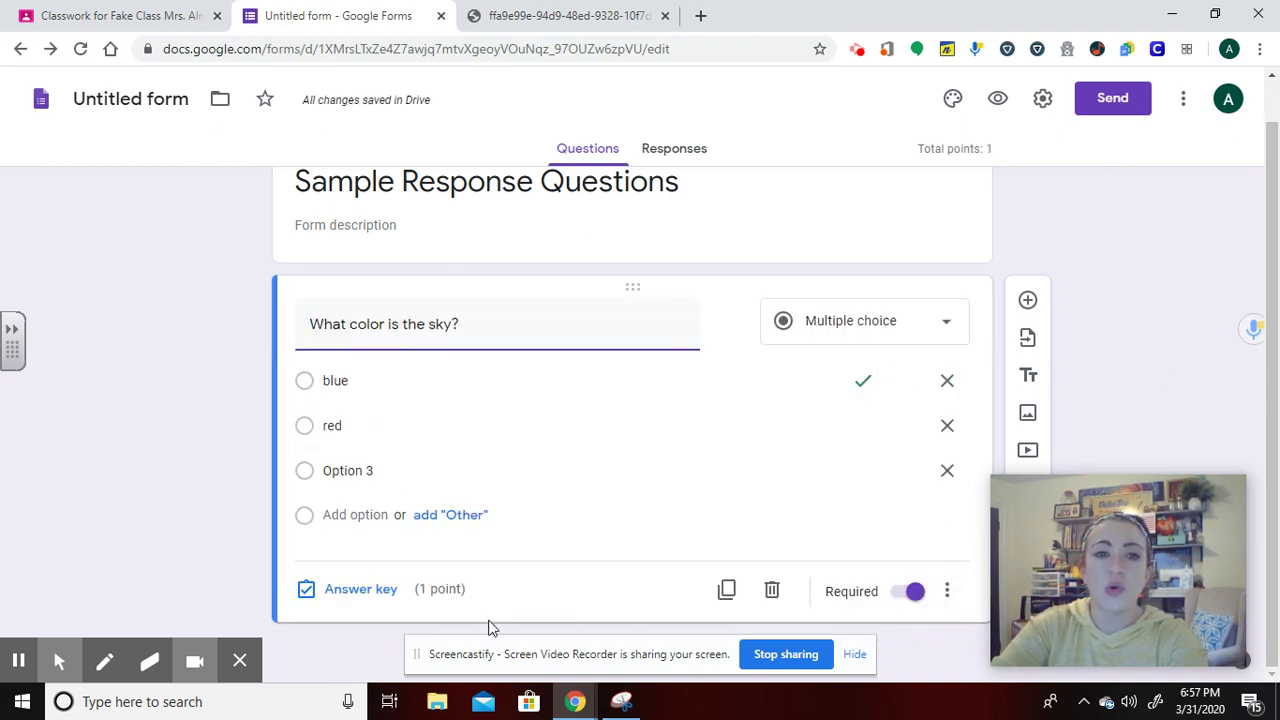